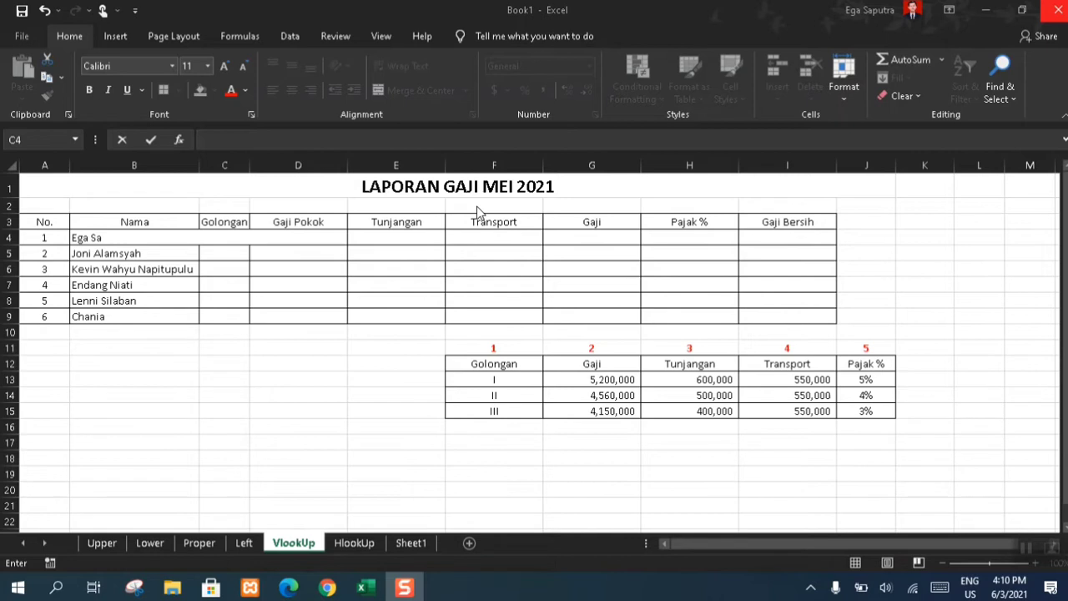
pyautogui.click(521, 347)
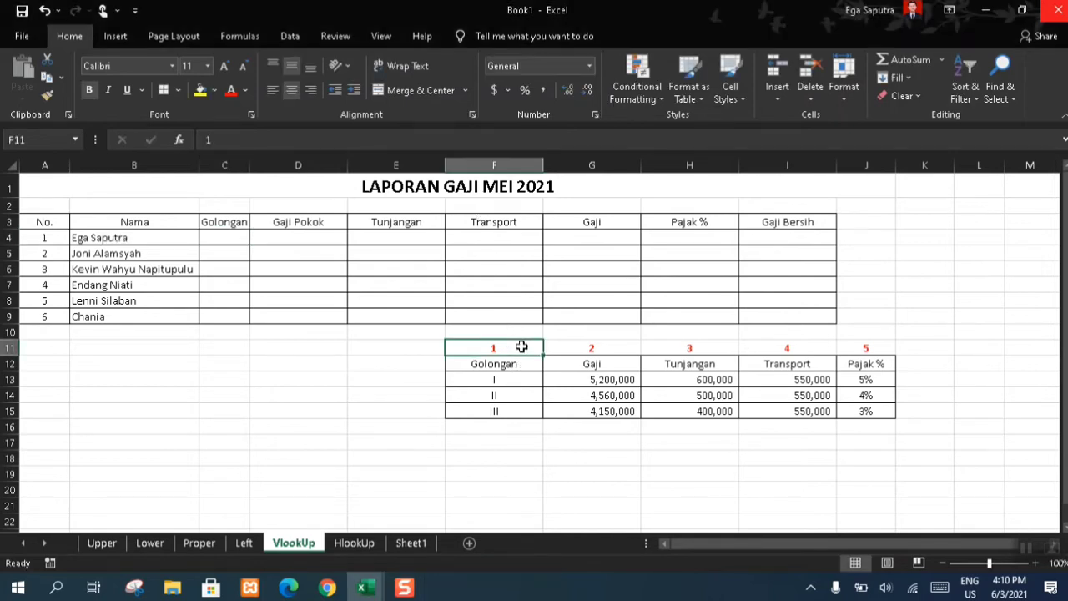
pyautogui.moveTo(521, 346); pyautogui.dragTo(867, 415)
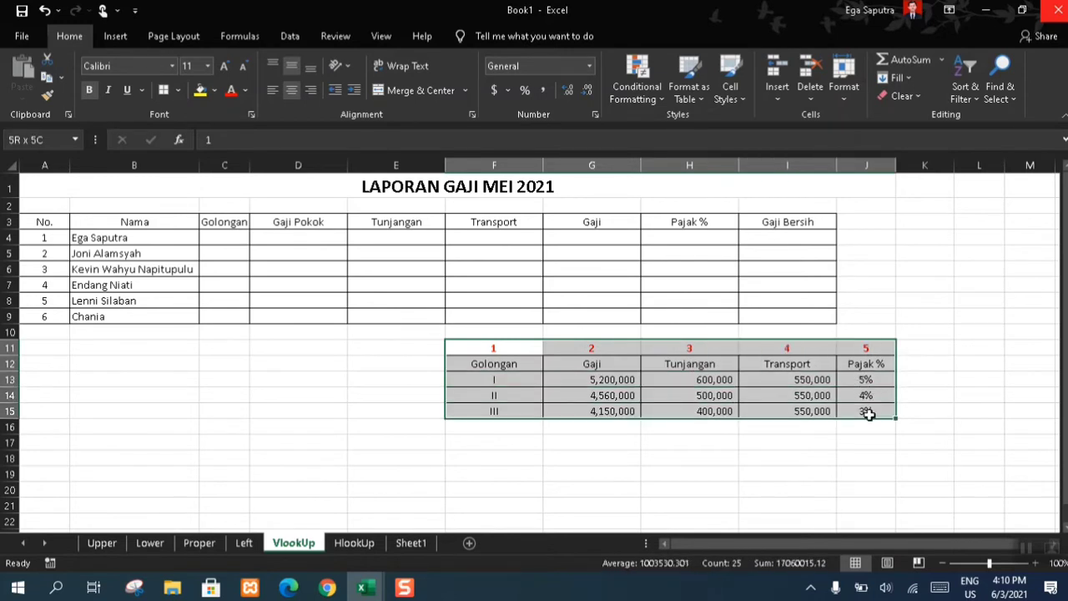
pyautogui.click(156, 339)
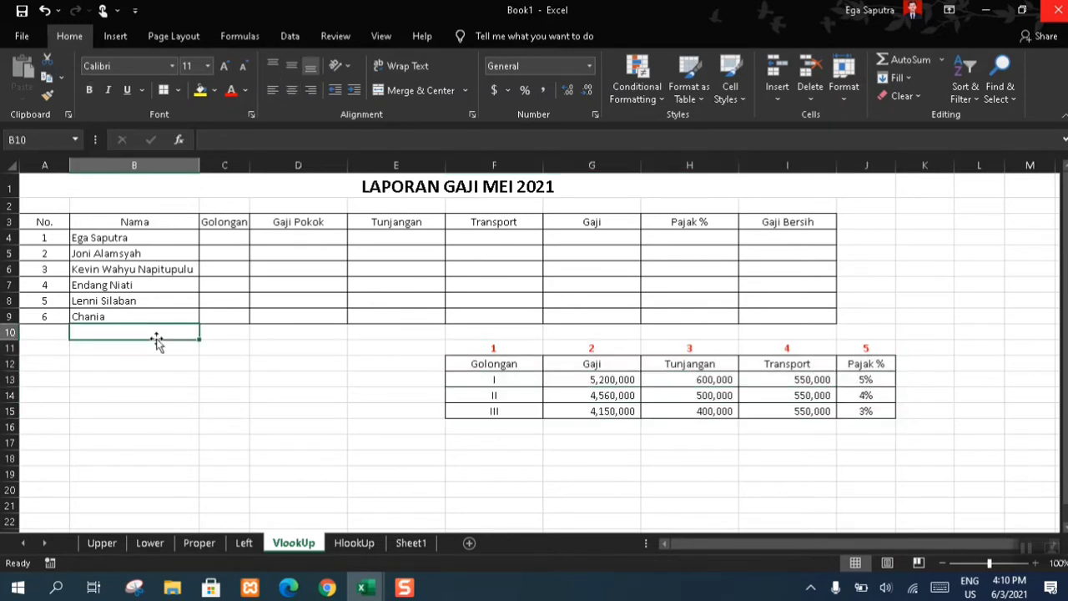
# Fill the first employee's Golongan in cell C4 with the formula =ROMAN(1,0), using the classic numeral form
pyautogui.click(226, 236)
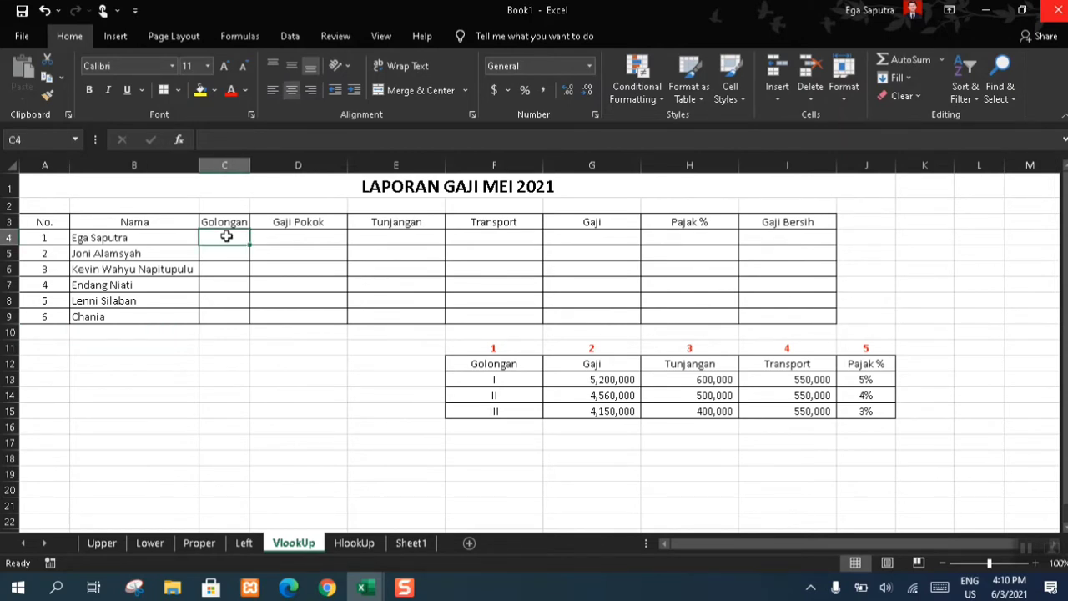
pyautogui.write('=RO')
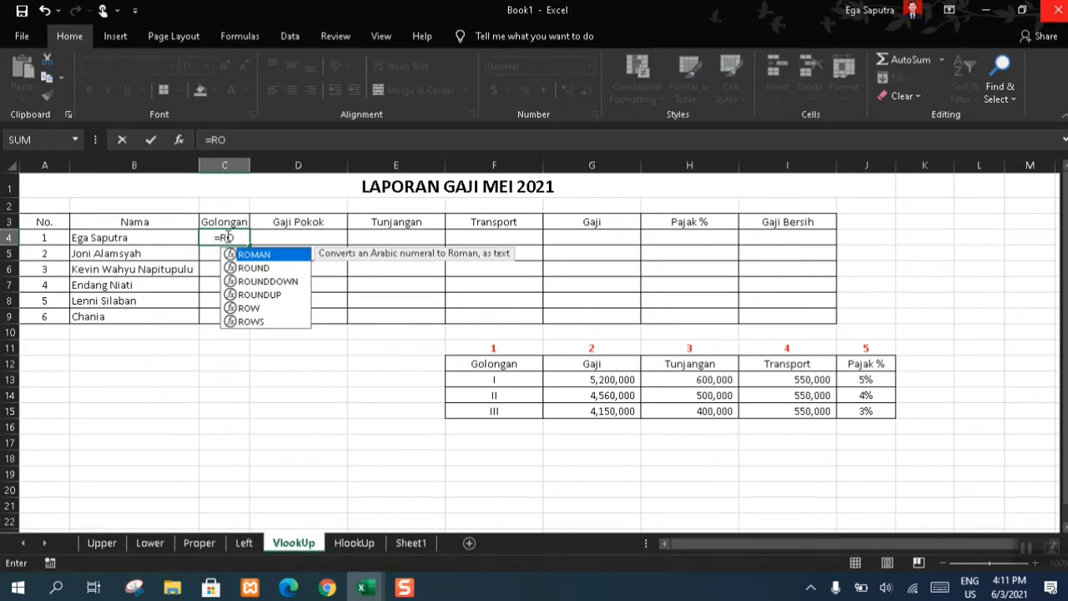
pyautogui.write('MAN')
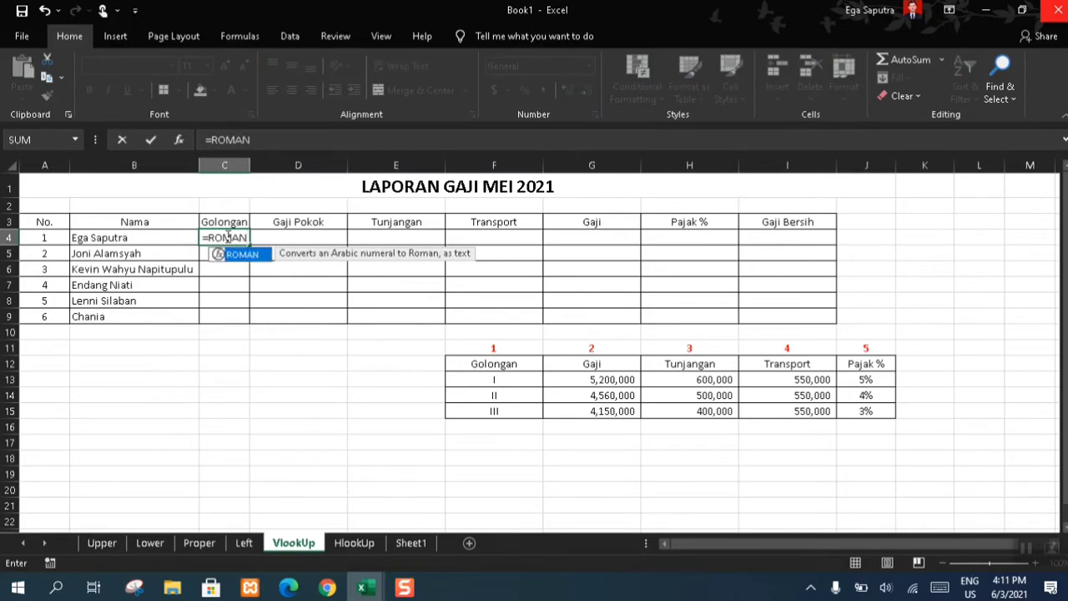
pyautogui.write('(')
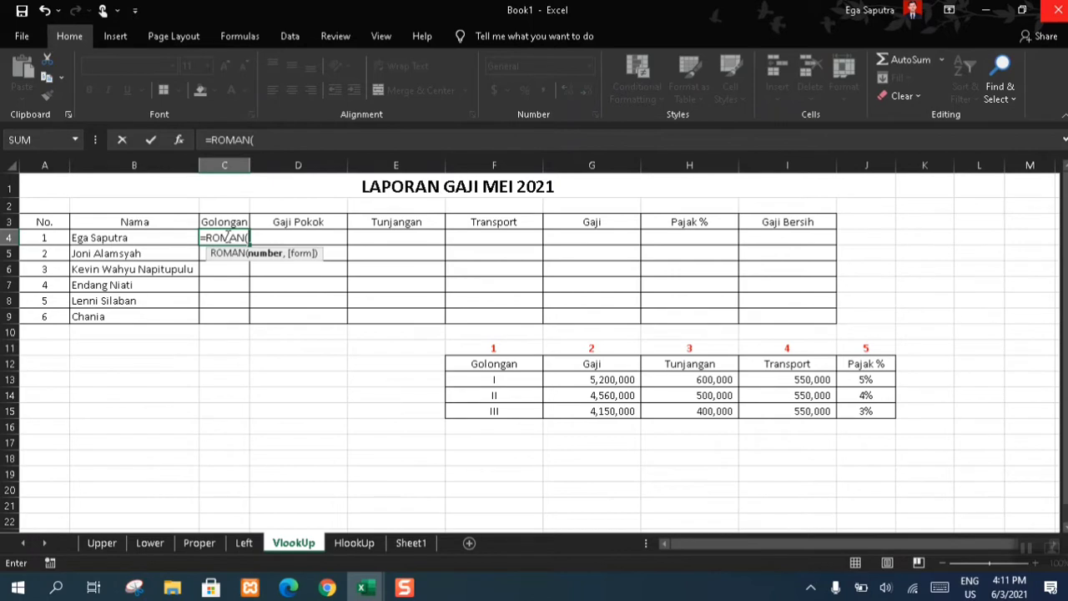
pyautogui.write('1')
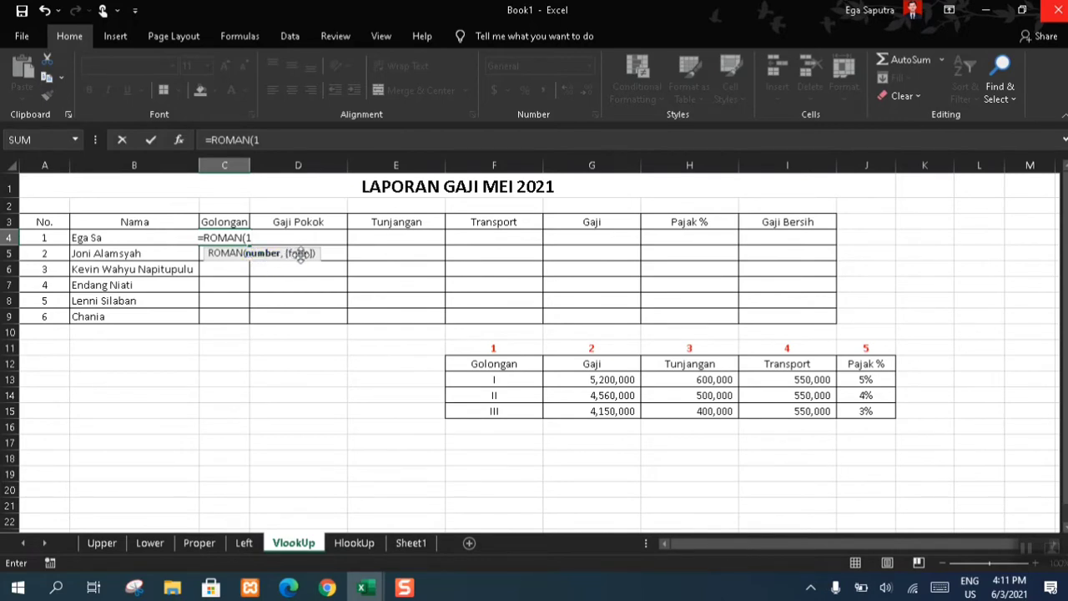
pyautogui.write(',')
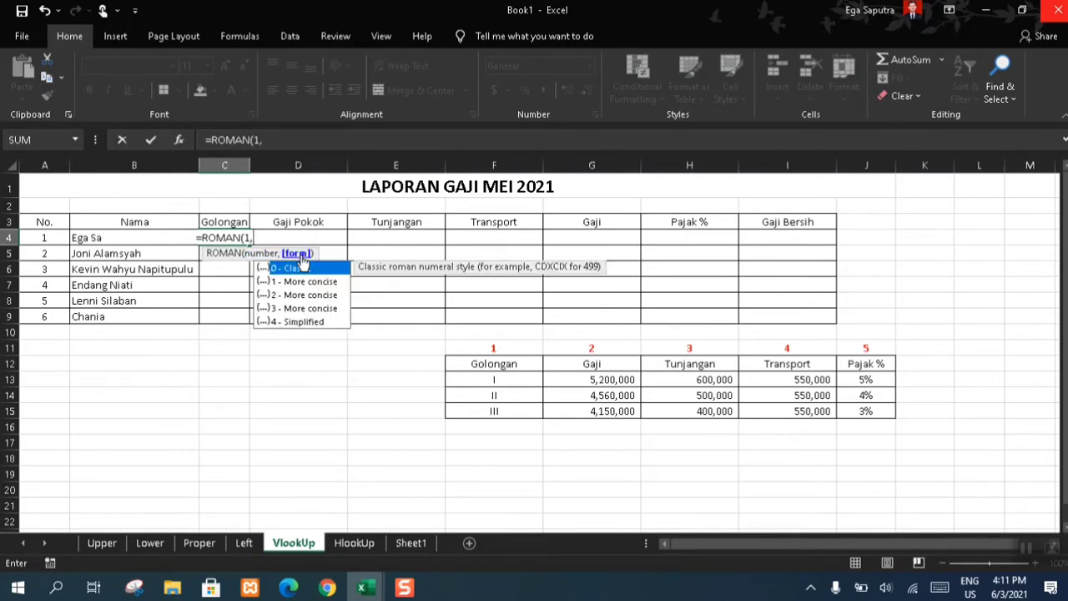
pyautogui.write('0')
pyautogui.press('Return')
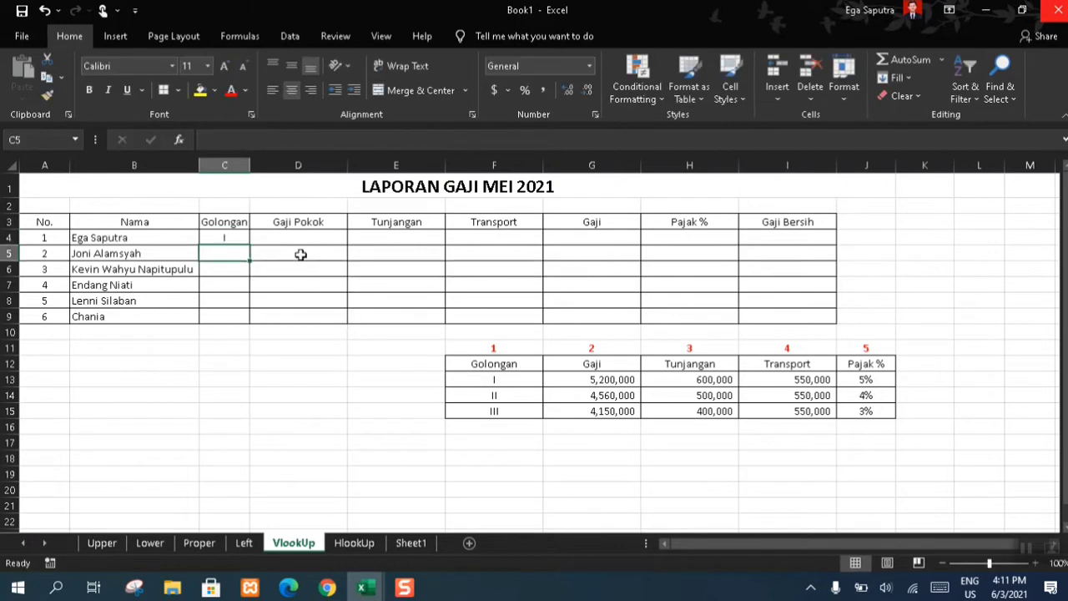
pyautogui.click(231, 237)
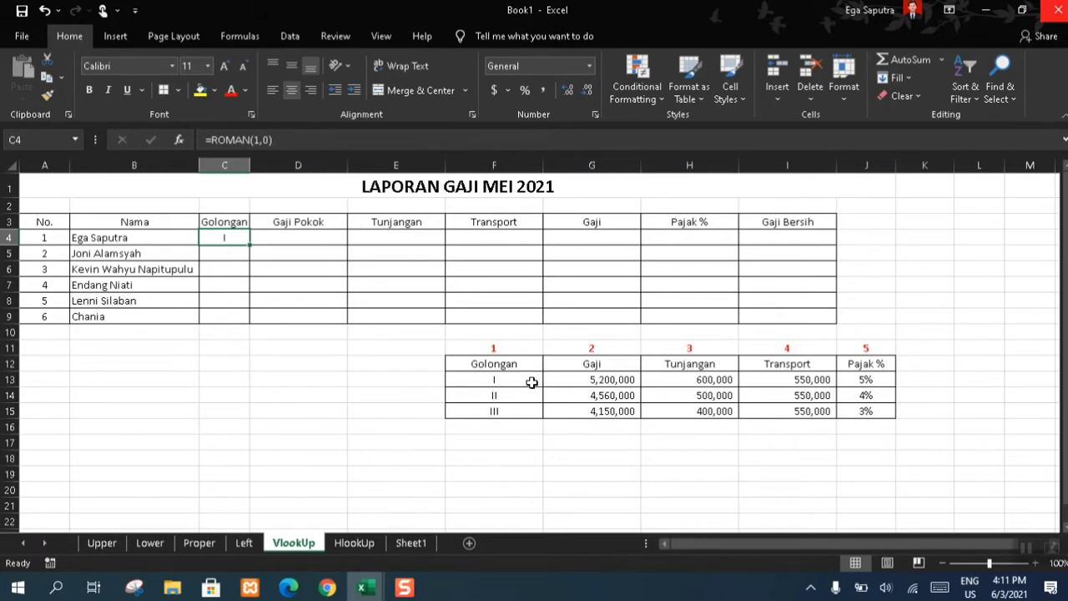
# Fill the second employee's Golongan in cell C5 with the formula =ROMAN(2,0)
pyautogui.click(233, 260)
pyautogui.write('=')
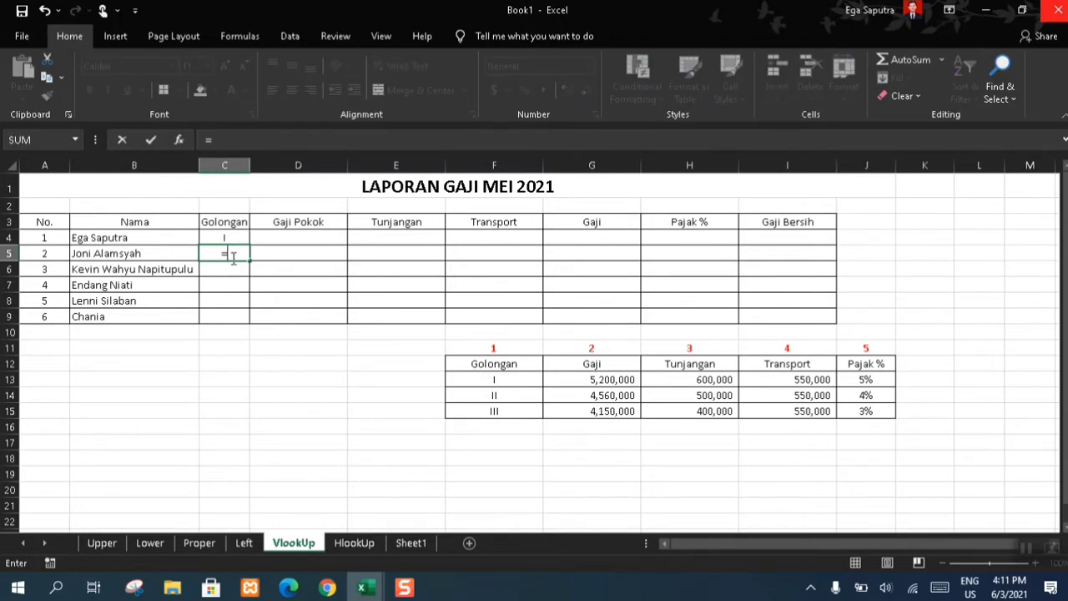
pyautogui.write('ROMAN(')
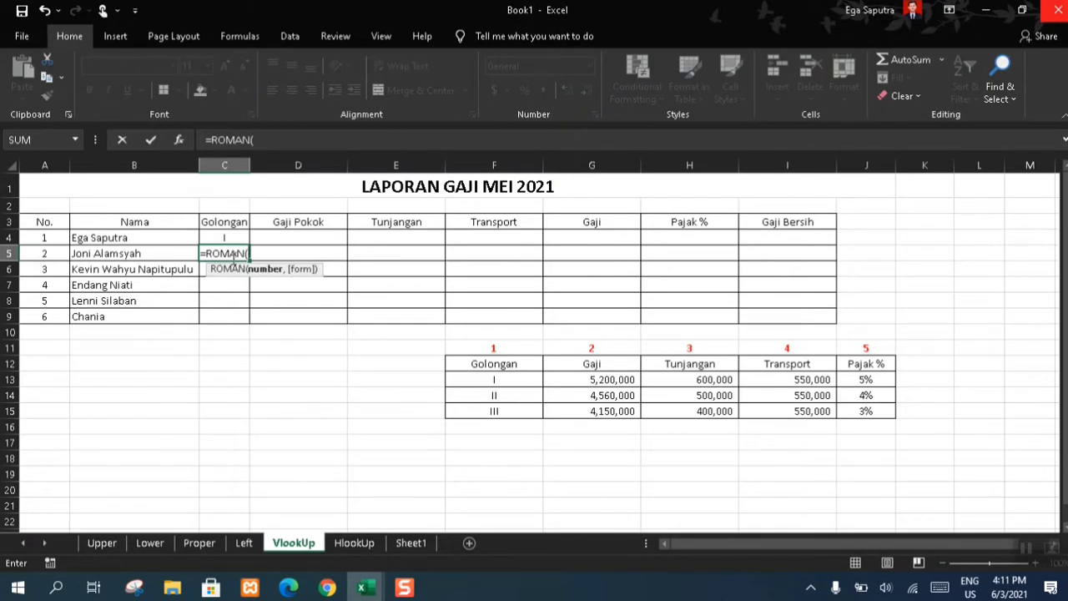
pyautogui.write('2')
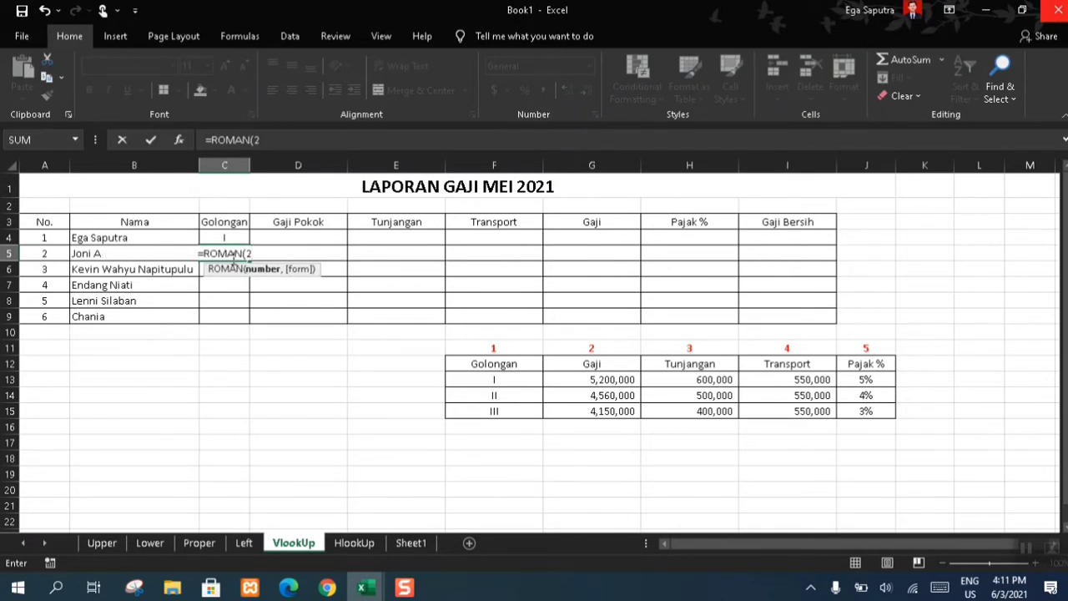
pyautogui.write(',0')
pyautogui.press('Return')
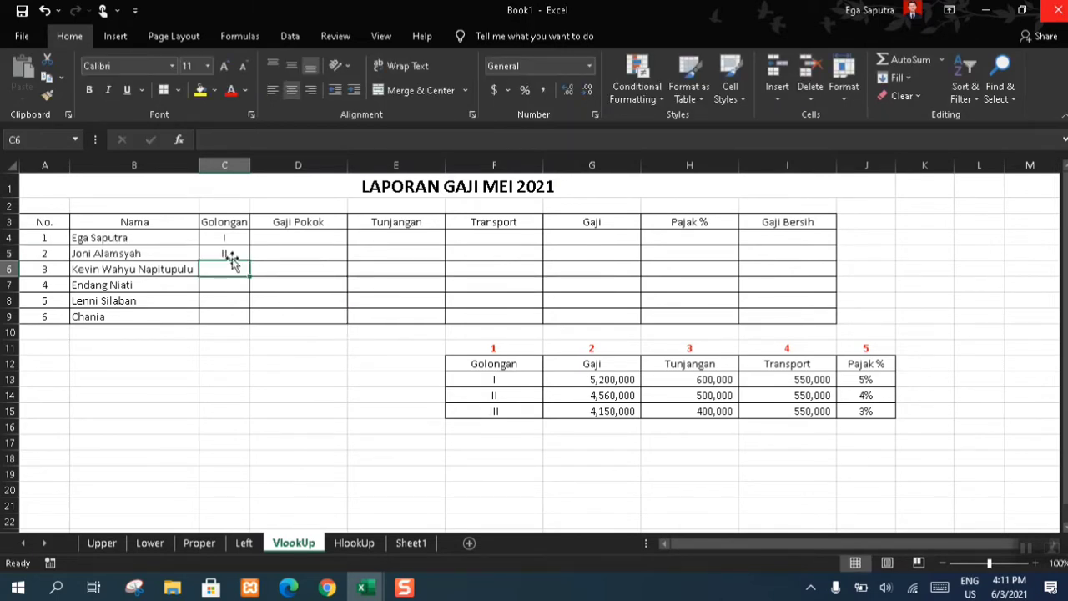
# Fill the third employee's Golongan in cell C6 with the formula =ROMAN(3,0)
pyautogui.write('=ROMA')
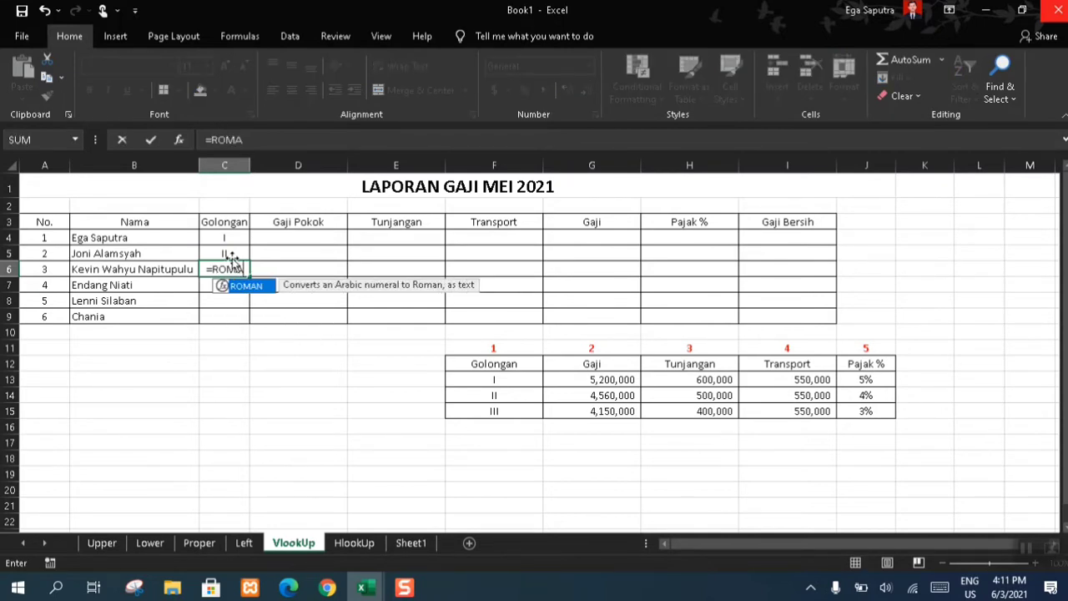
pyautogui.write('N(')
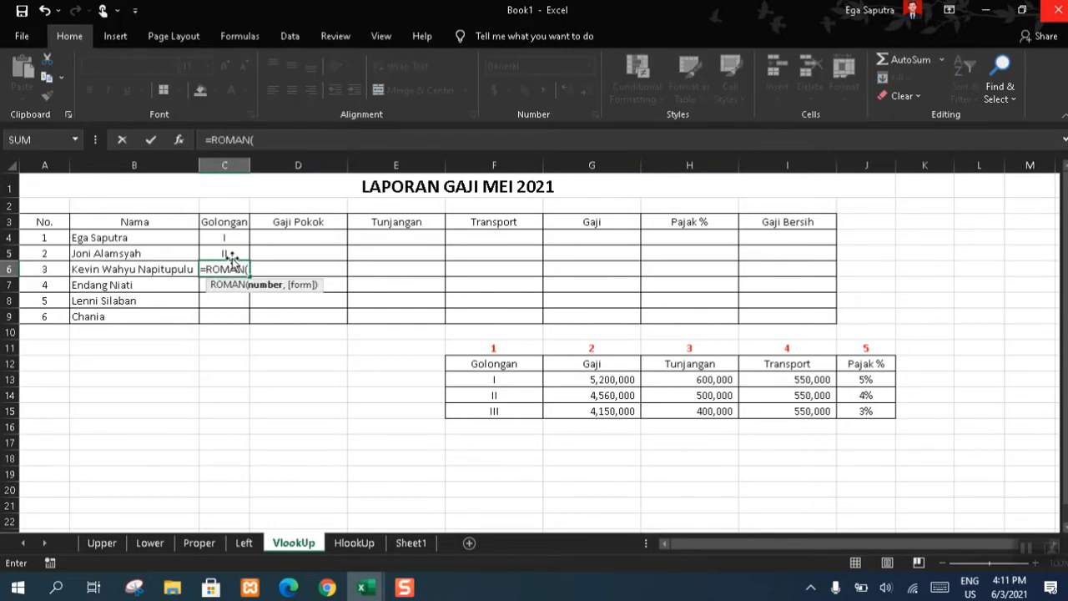
pyautogui.write('3,0')
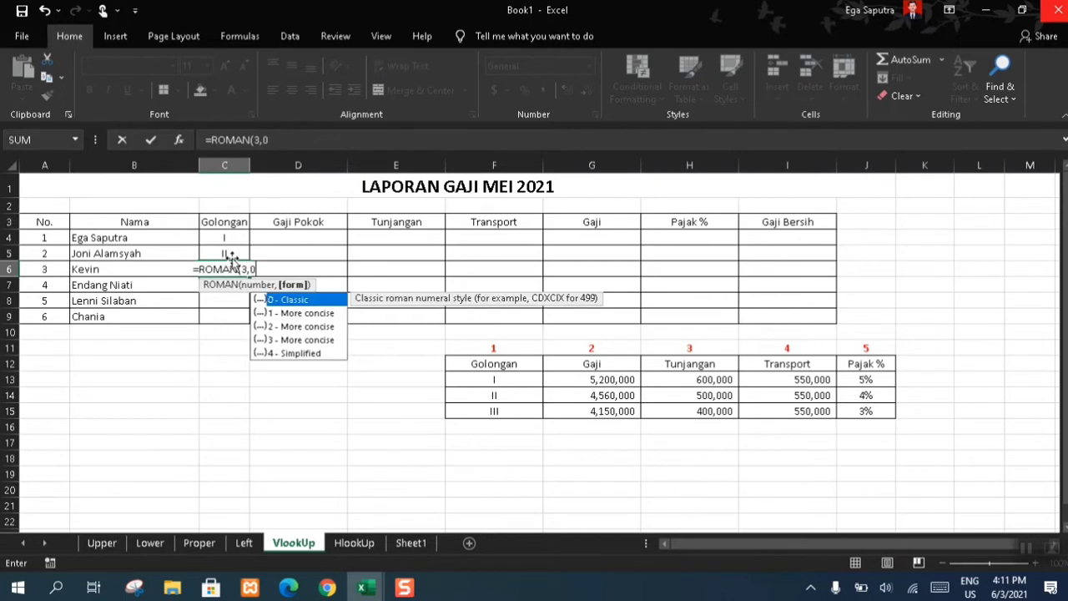
pyautogui.press('Return')
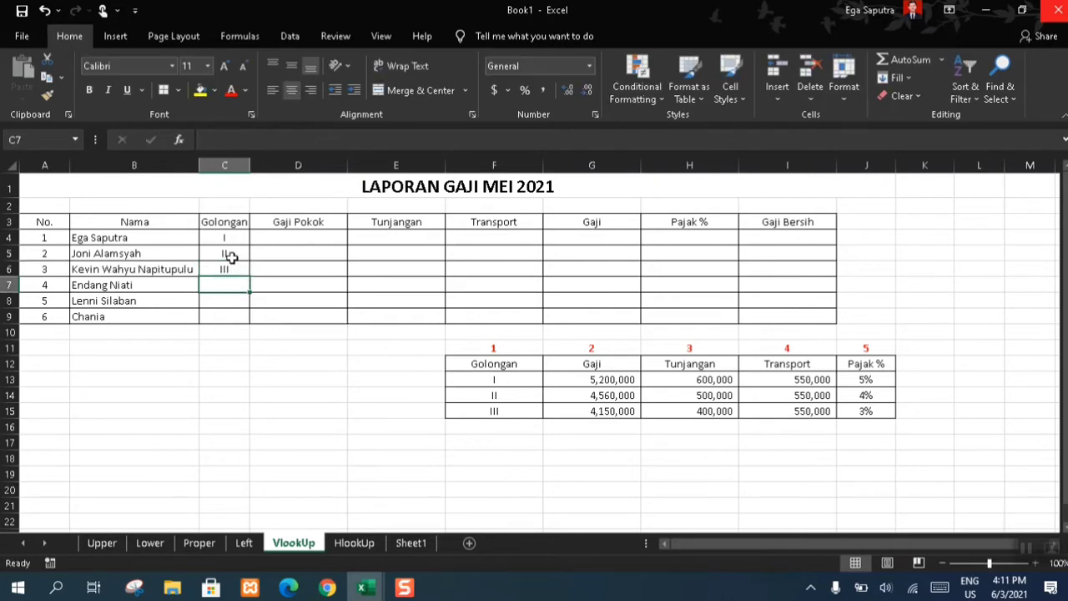
# Fill the fourth employee's Golongan in cell C7 with a ROMAN formula that converts the number 2
pyautogui.write('=')
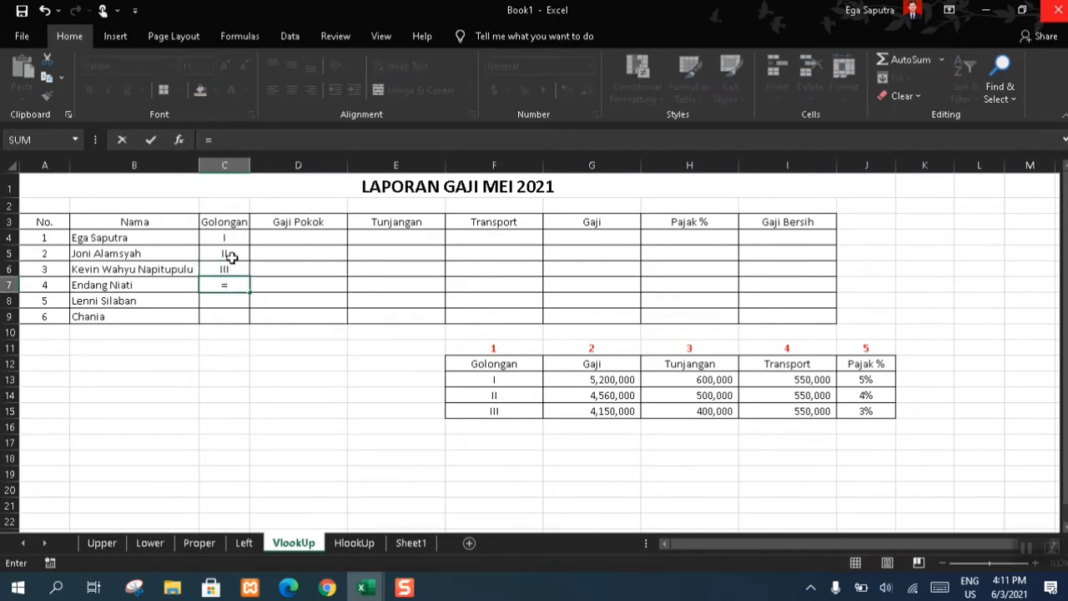
pyautogui.write('ROAM')
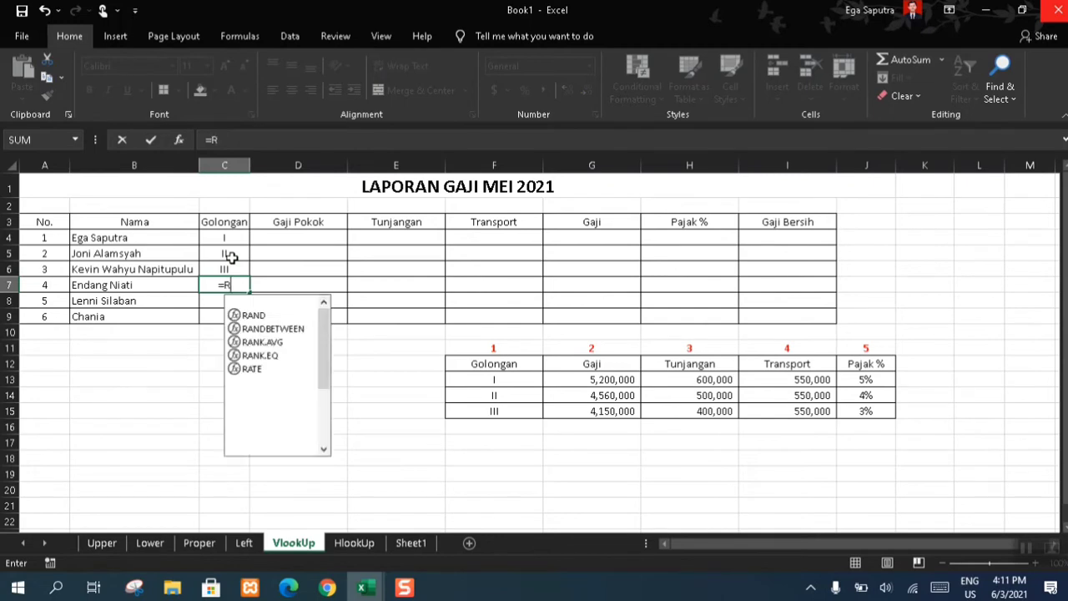
pyautogui.press('BackSpace')
pyautogui.press('BackSpace')
pyautogui.write('MAN(')
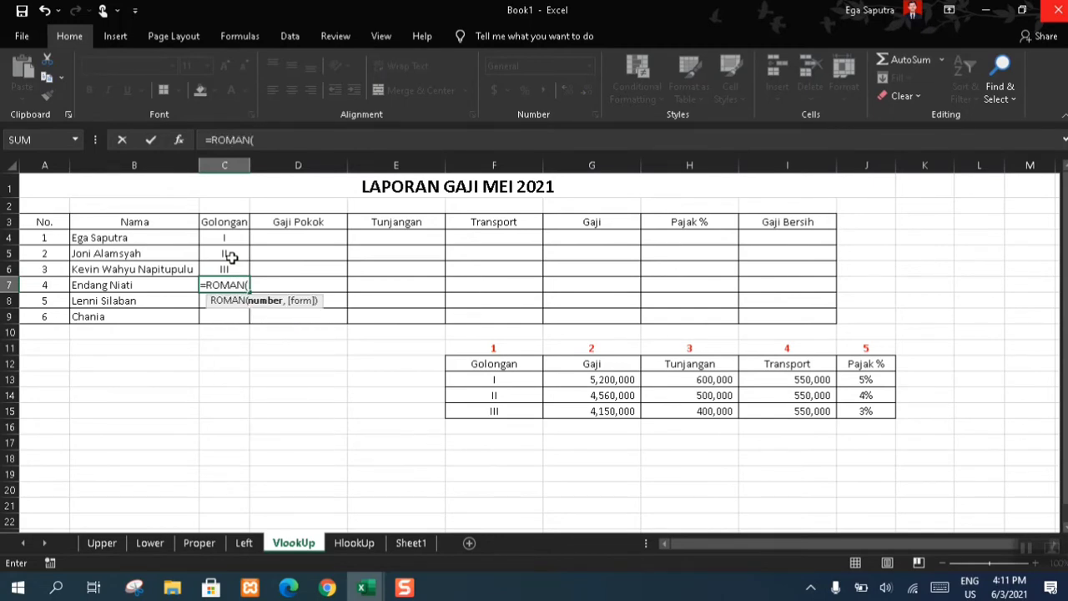
pyautogui.write('2,')
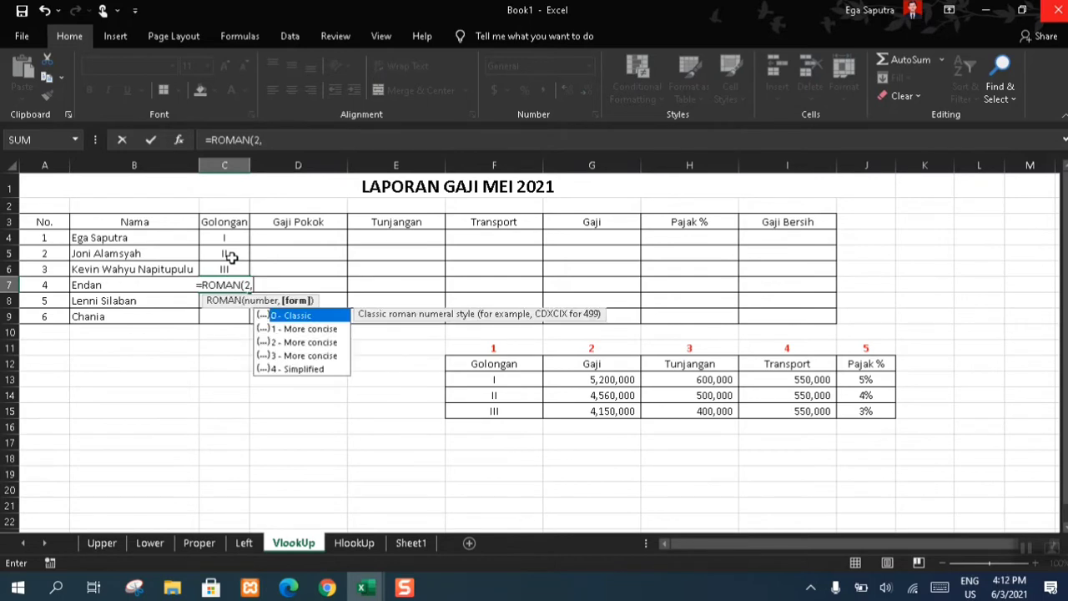
pyautogui.press('Return')
# Fill the fifth employee's Golongan in cell C8 with the formula =ROMAN(1,0)
pyautogui.write('=')
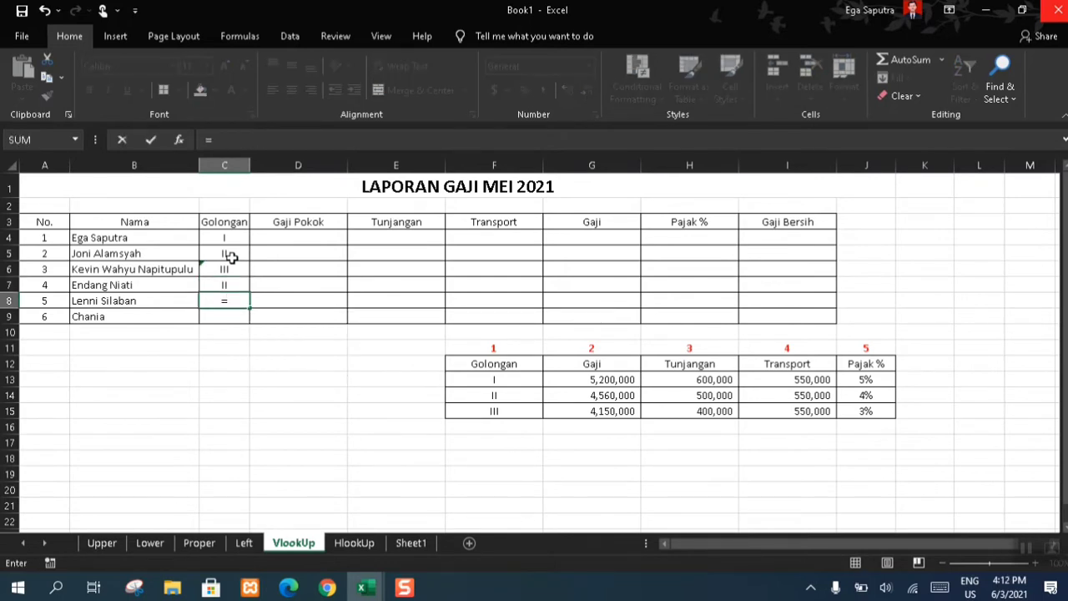
pyautogui.write('ROMAN(')
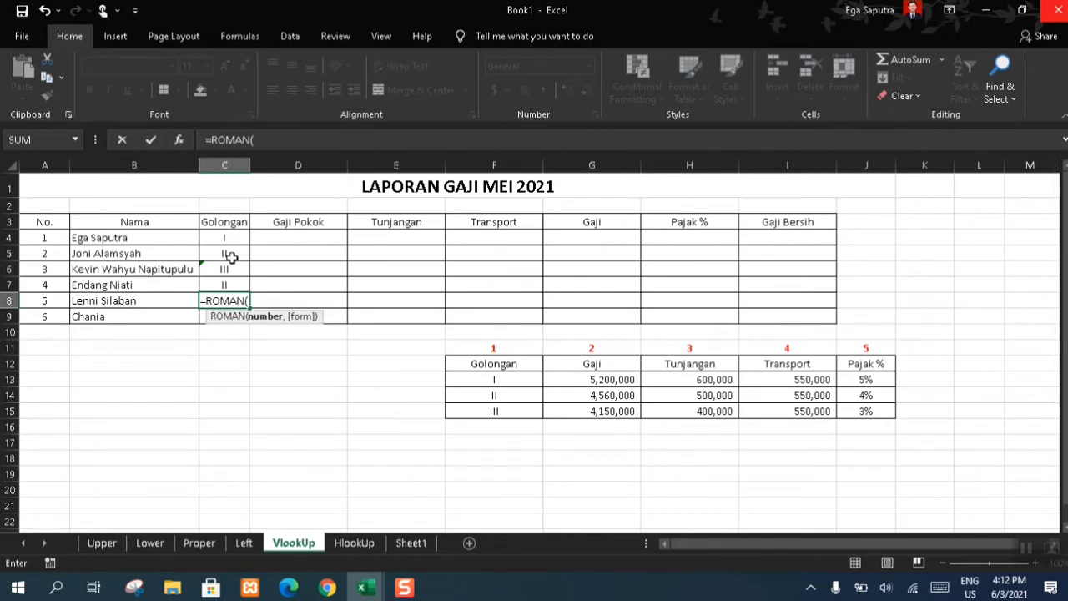
pyautogui.write('1')
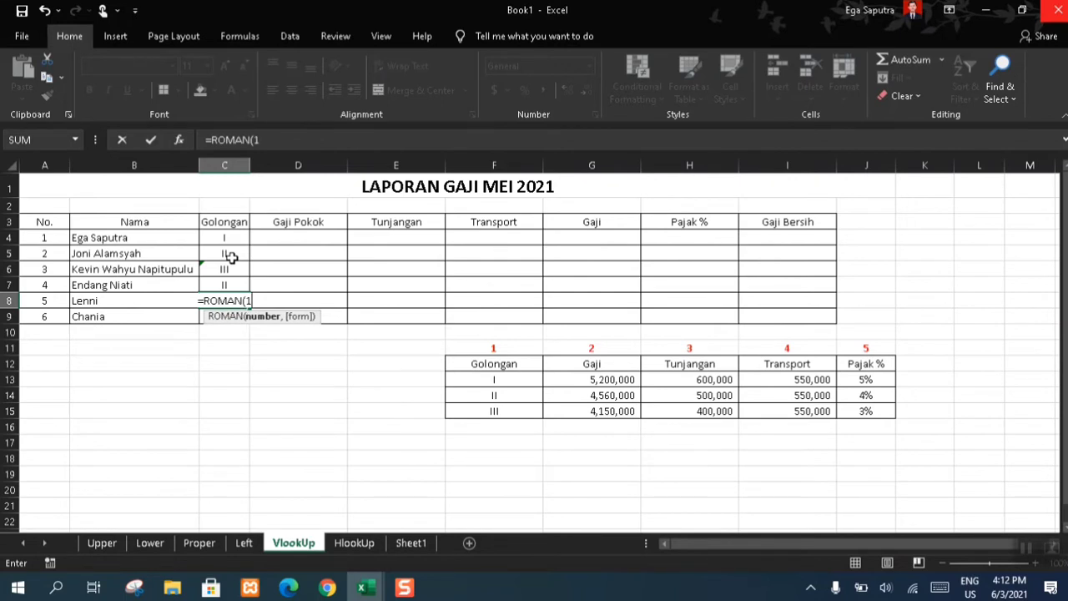
pyautogui.write(',0')
pyautogui.press('Return')
# Fill the sixth employee's Golongan in cell C9 with the formula =ROMAN(3,0)
pyautogui.write('=ROMAN(')
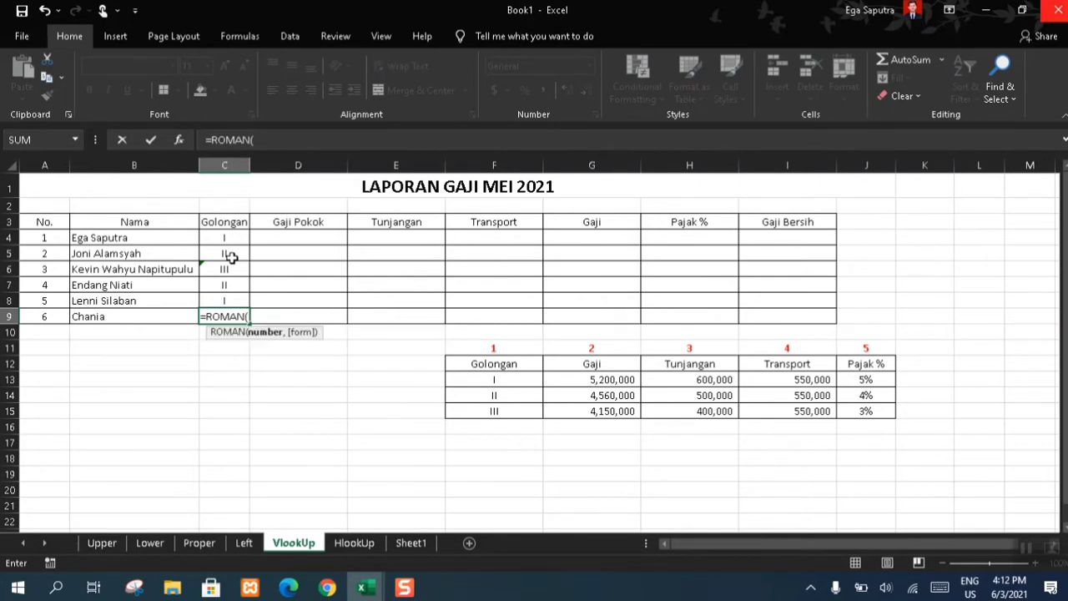
pyautogui.write('3,0')
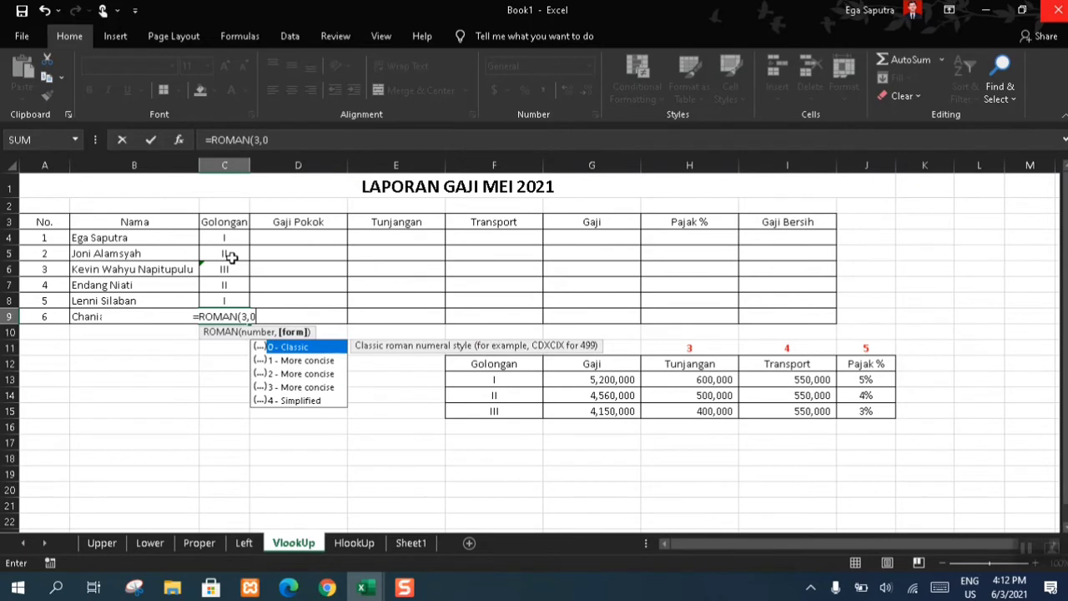
pyautogui.press('Return')
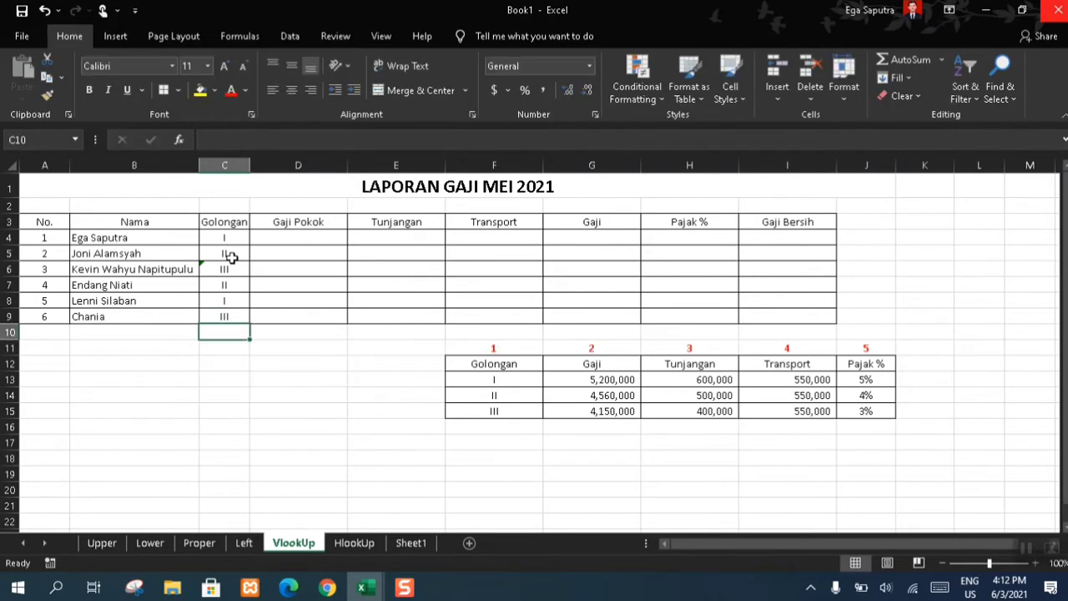
# Start a VLOOKUP formula in the first employee's Gaji Pokok cell D4 with C4 as the lookup value
pyautogui.click(287, 236)
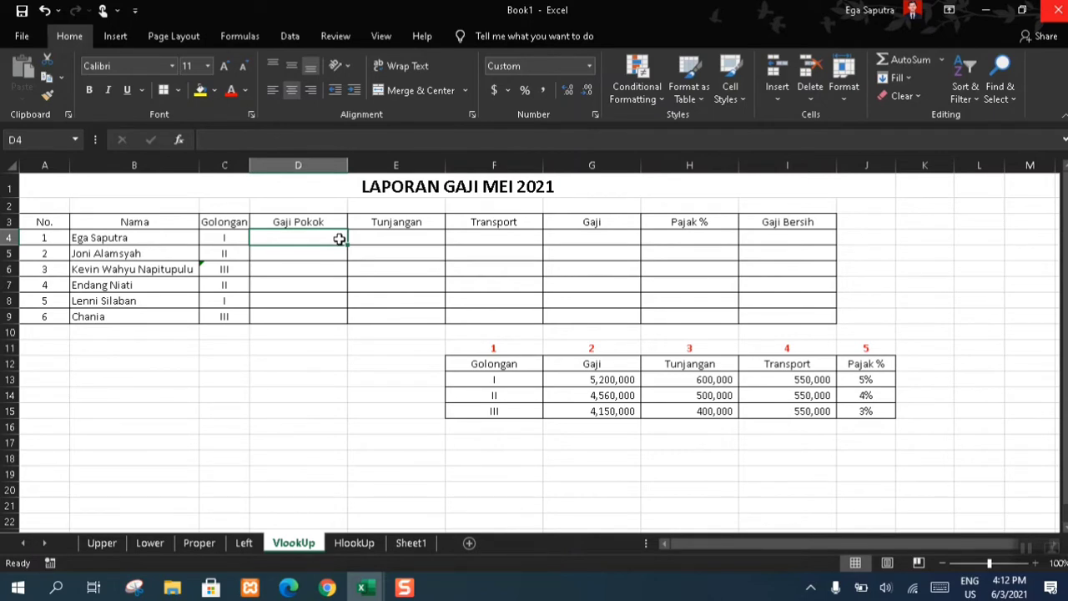
pyautogui.write('=V')
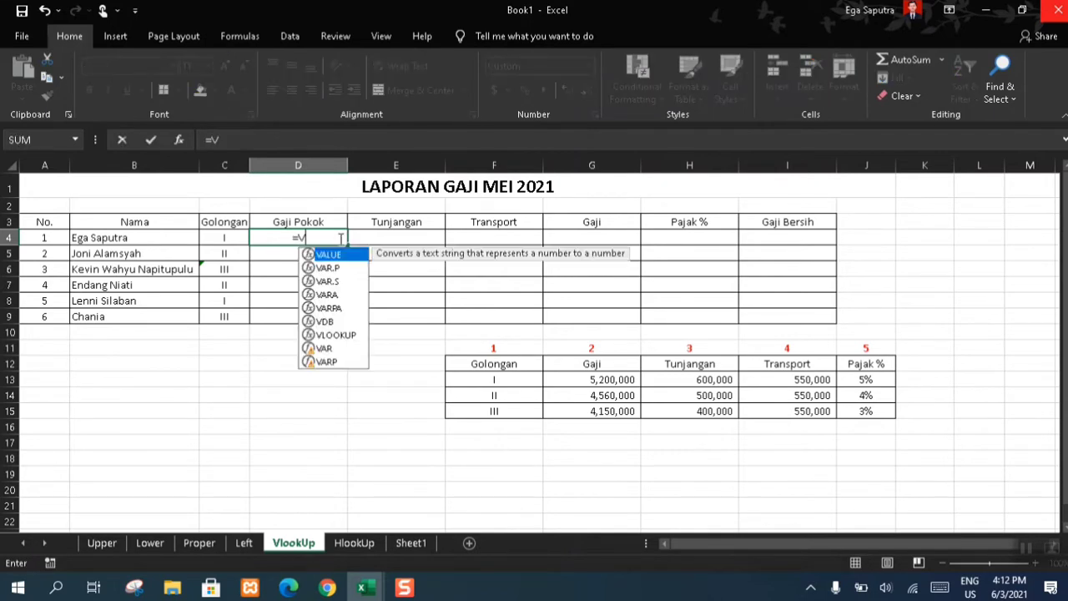
pyautogui.write('L')
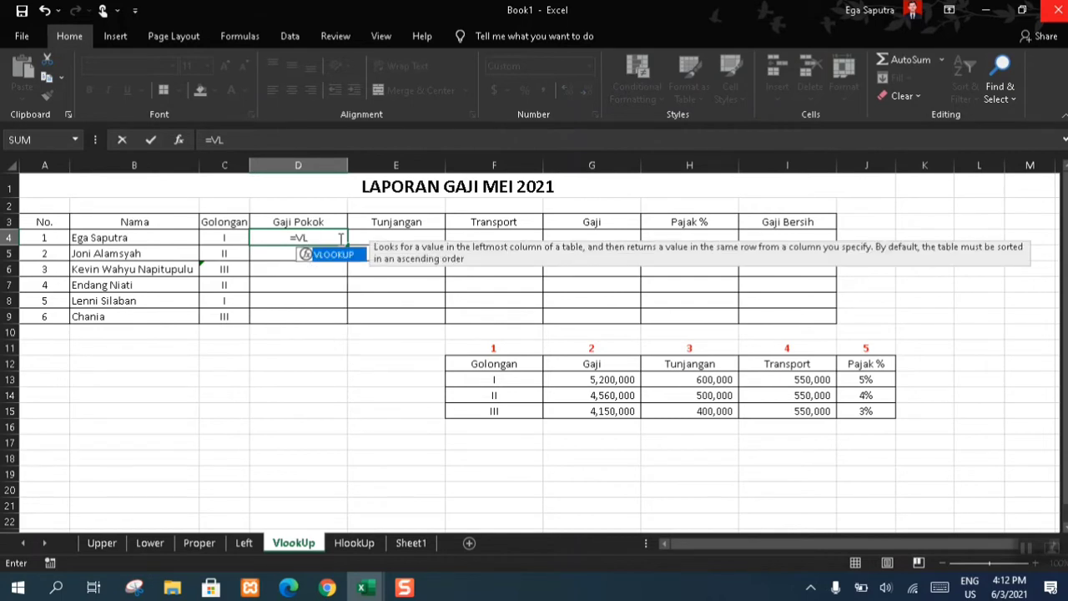
pyautogui.write('OO')
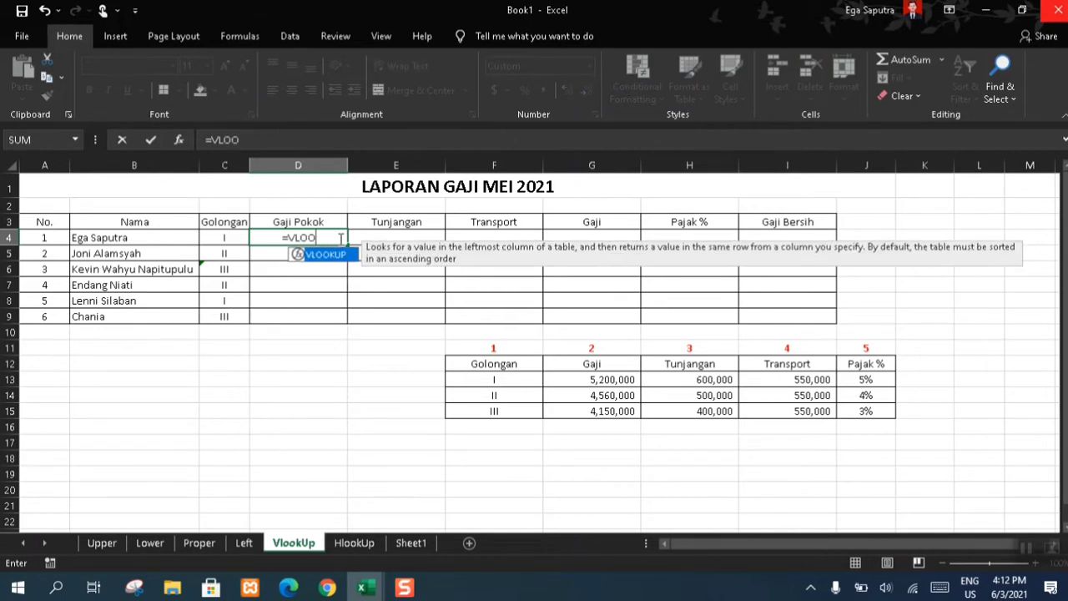
pyautogui.write('KU')
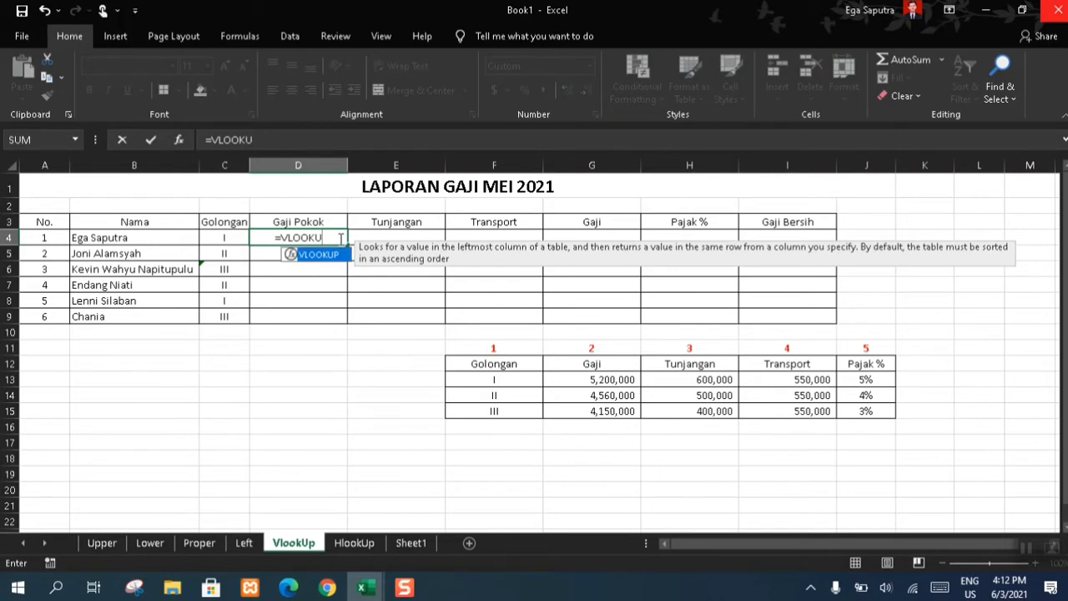
pyautogui.write('P(')
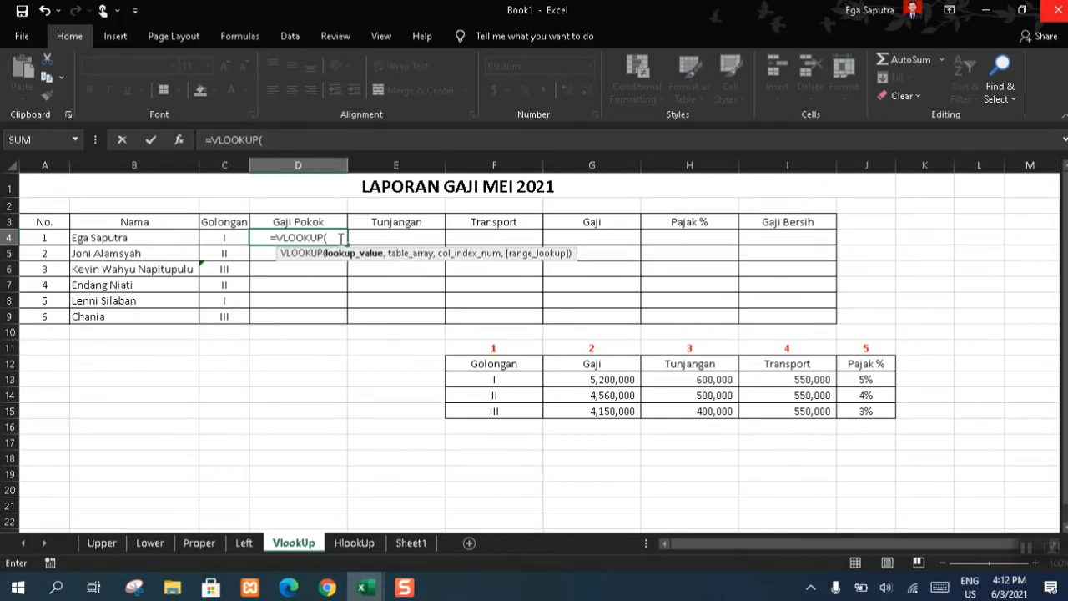
pyautogui.click(236, 237)
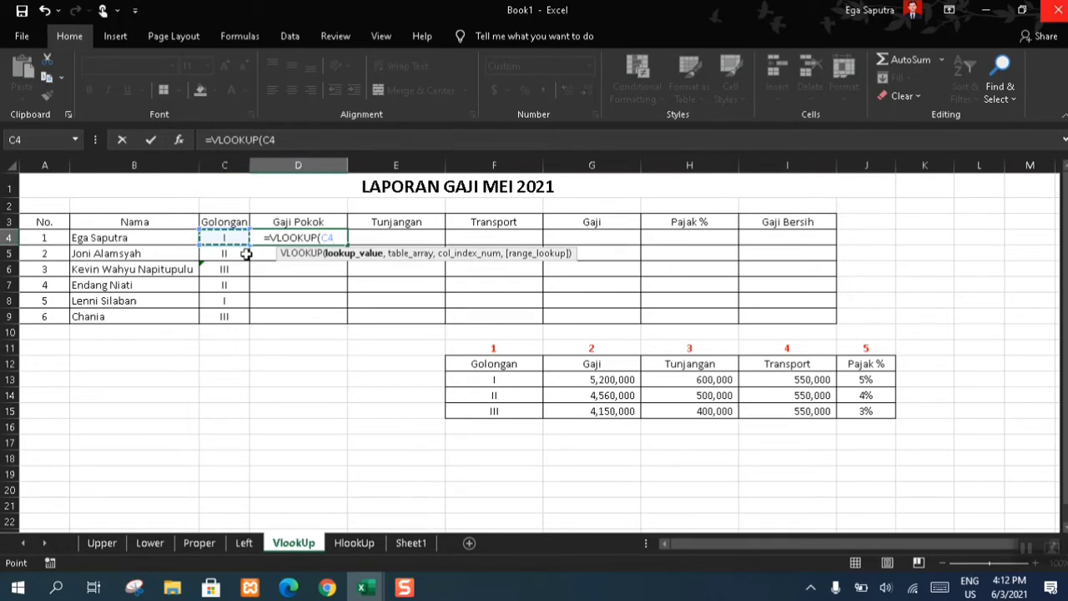
pyautogui.write(',')
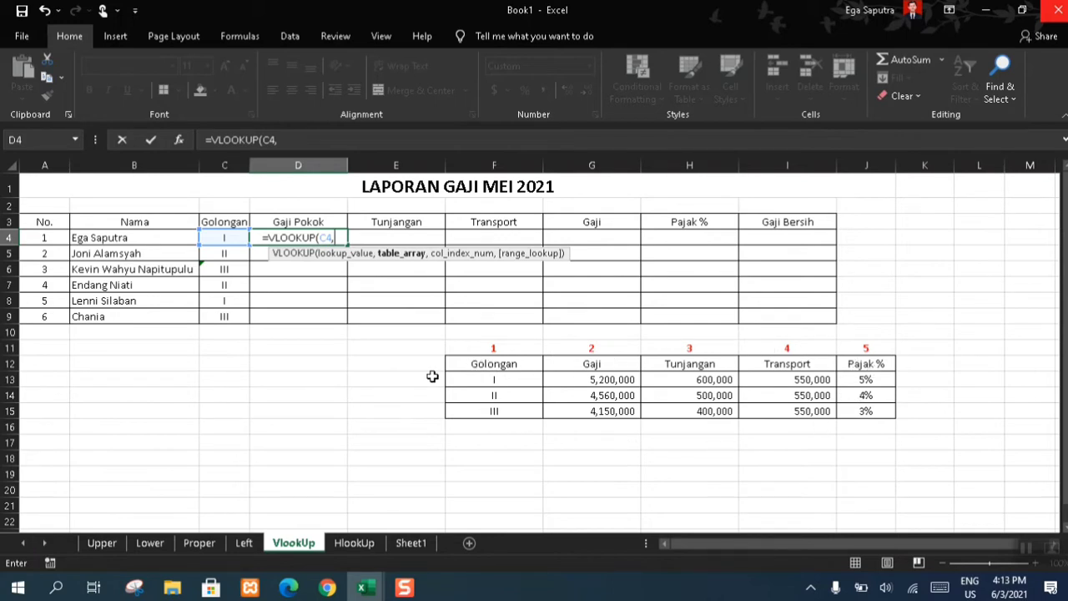
# Add the absolute table range $F$13:$J$15 and column index 2 to the VLOOKUP formula in D4
pyautogui.click(506, 379)
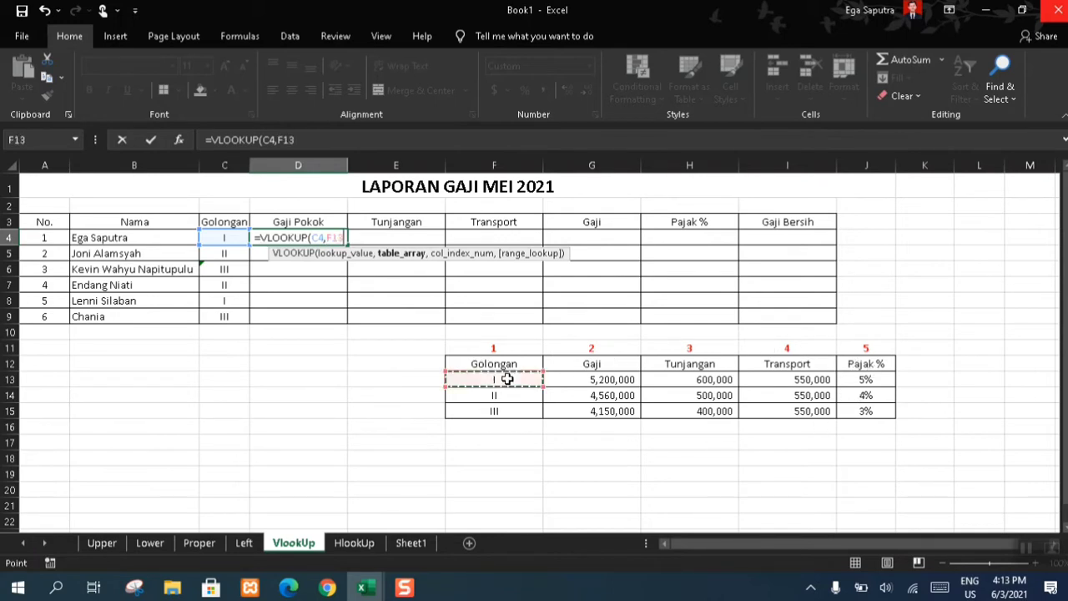
pyautogui.moveTo(507, 379); pyautogui.dragTo(880, 410)
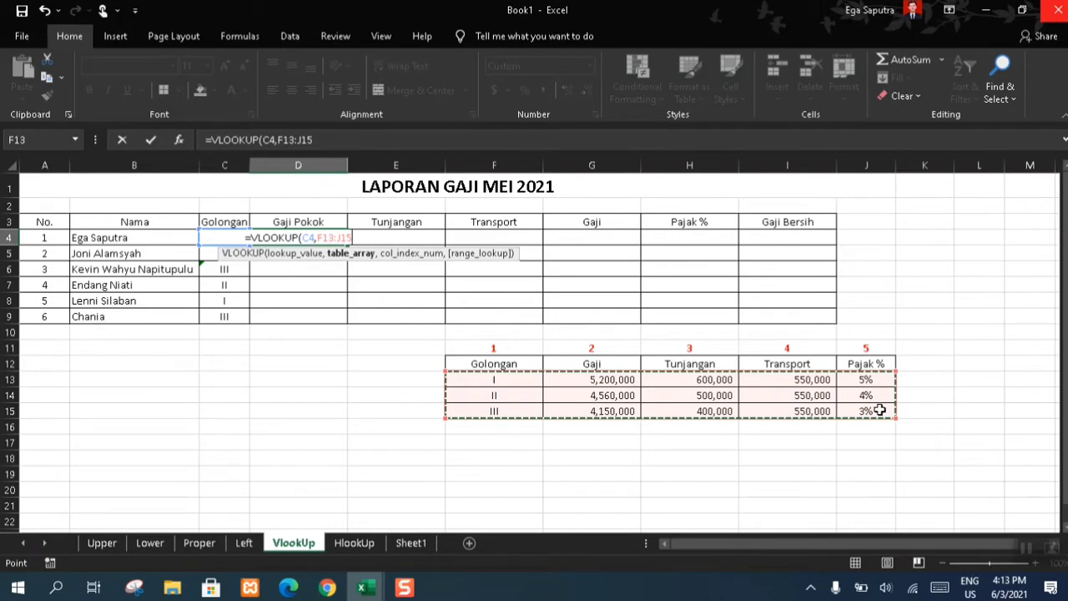
pyautogui.press('F4')
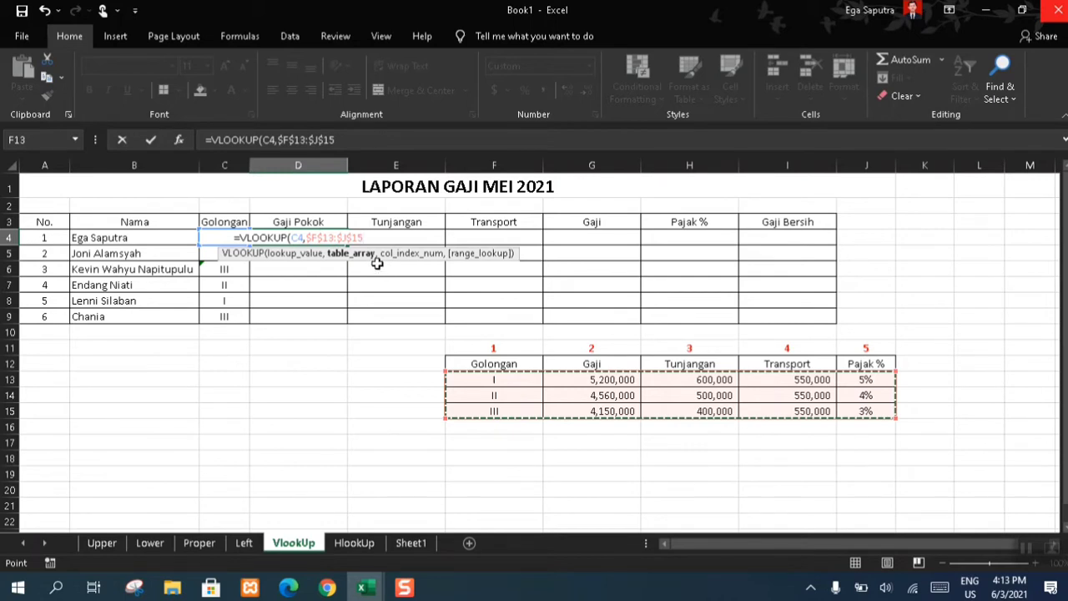
pyautogui.click(515, 140)
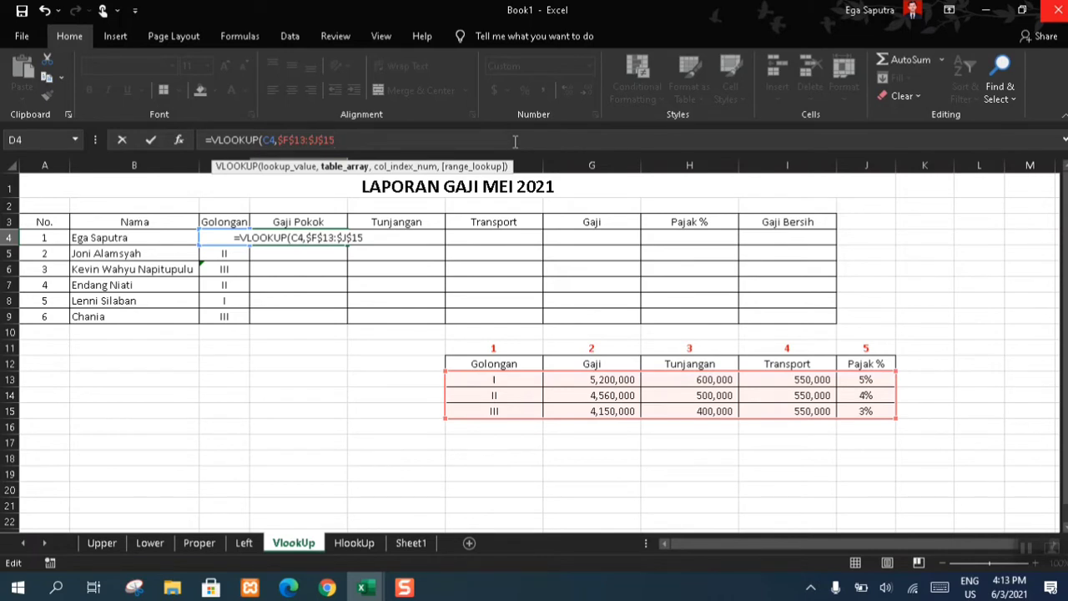
pyautogui.write(',')
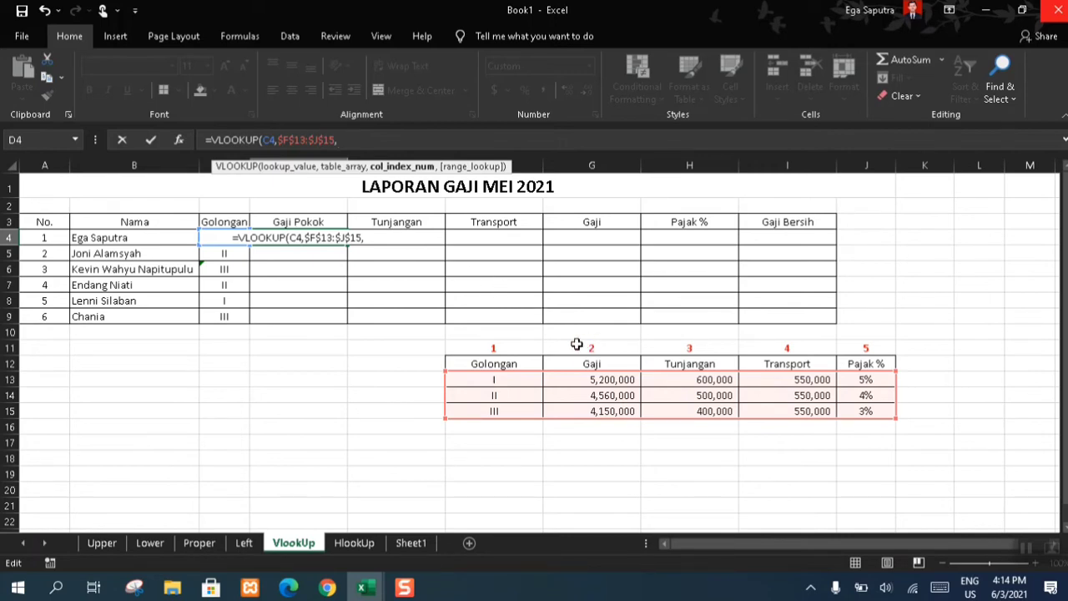
pyautogui.write('2,')
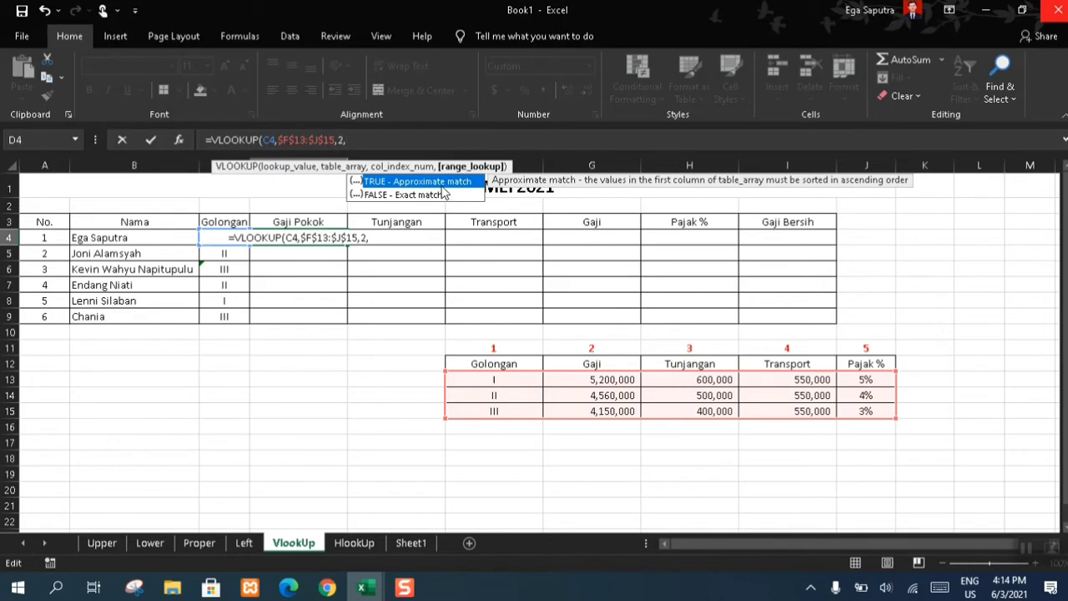
pyautogui.click(458, 142)
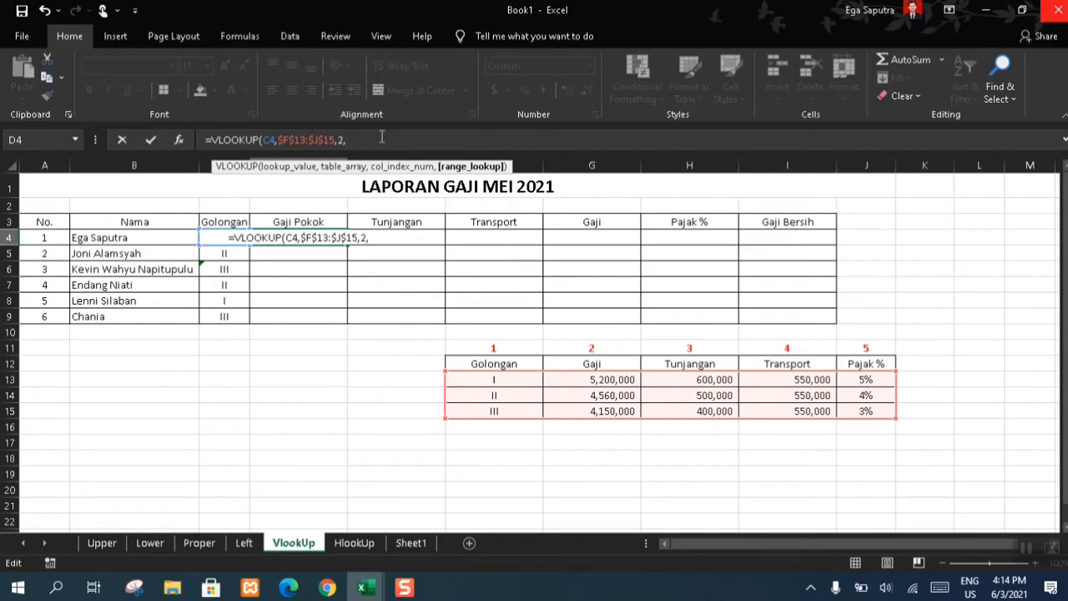
pyautogui.write('TRUE')
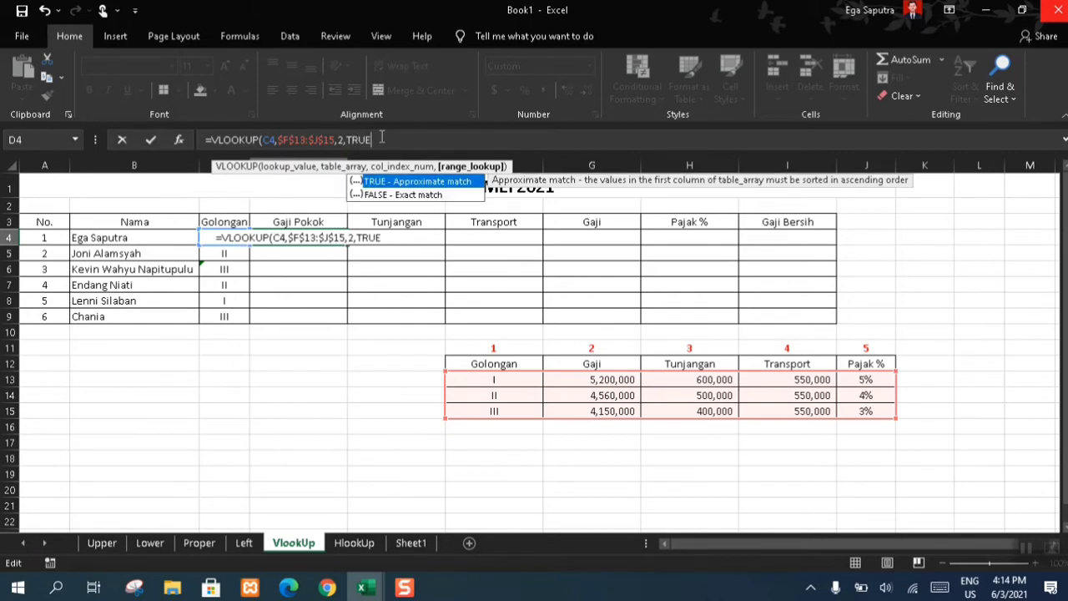
pyautogui.press('BackSpace')
pyautogui.press('BackSpace')
pyautogui.press('BackSpace')
pyautogui.press('BackSpace')
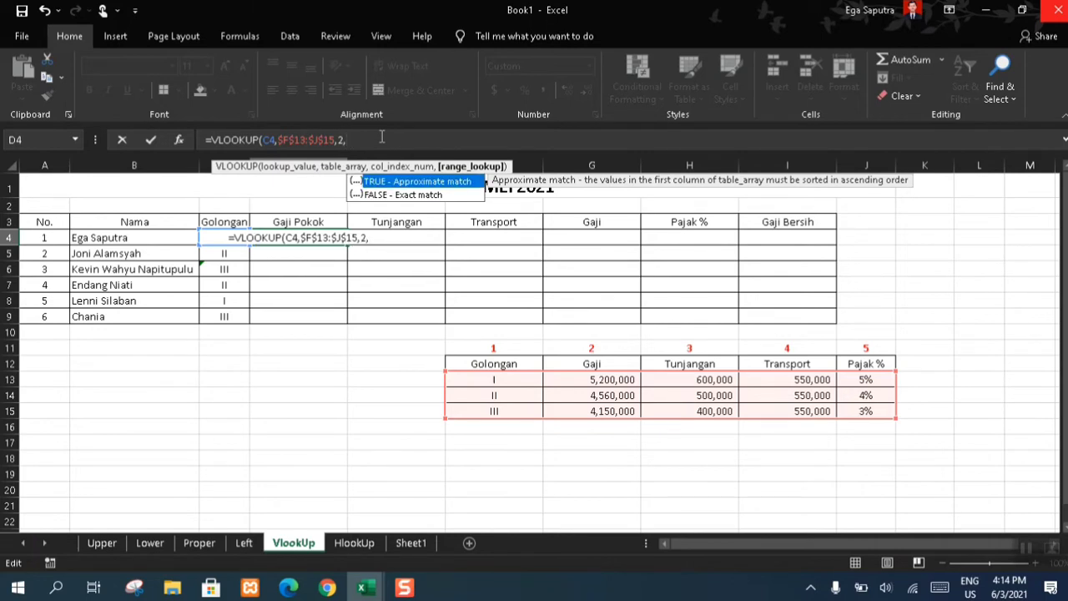
pyautogui.write('FALSE')
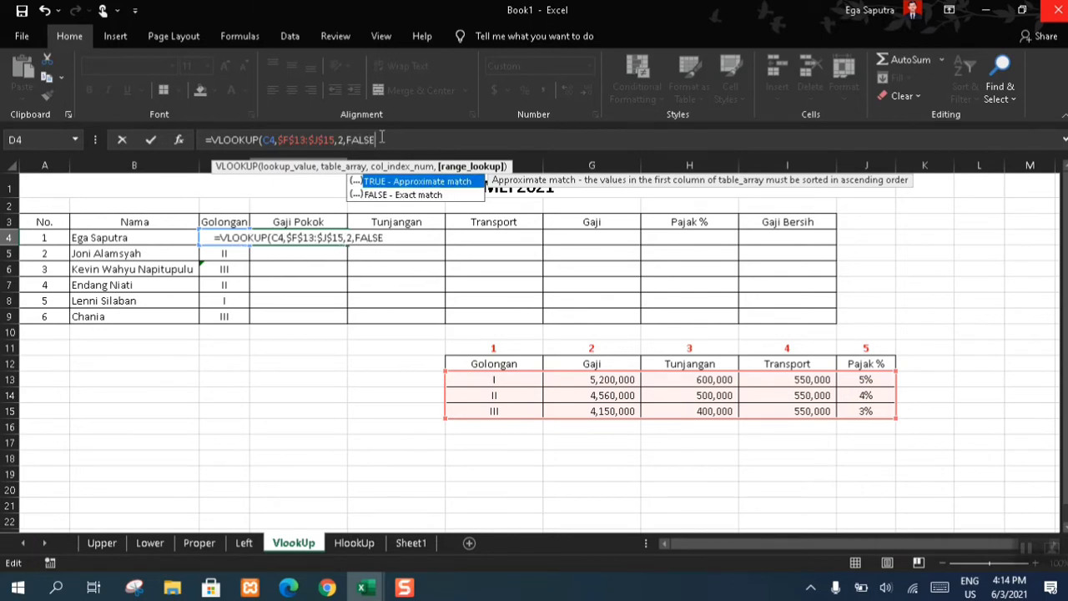
pyautogui.press('BackSpace')
pyautogui.press('BackSpace')
pyautogui.press('BackSpace')
pyautogui.press('BackSpace')
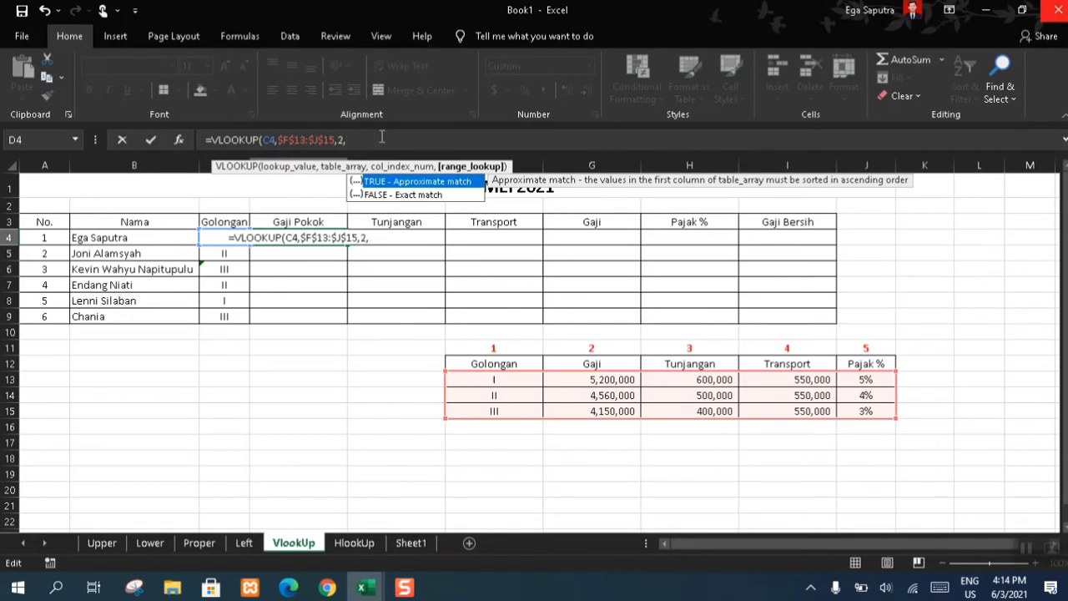
# Complete the D4 formula with range lookup 0 and check its result against the Golongan I salary in G13
pyautogui.write('0')
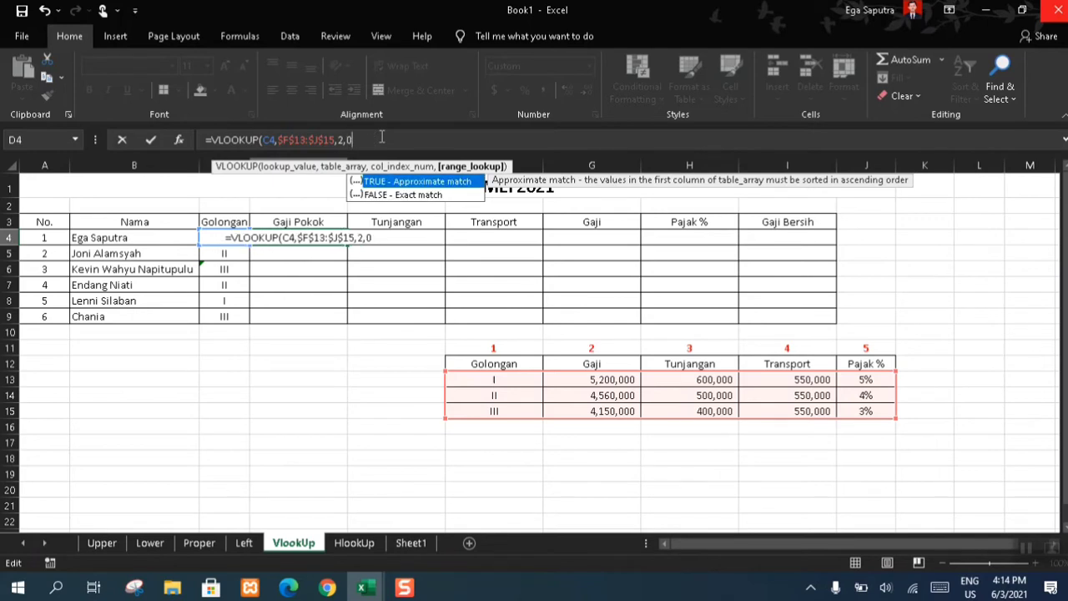
pyautogui.press('Return')
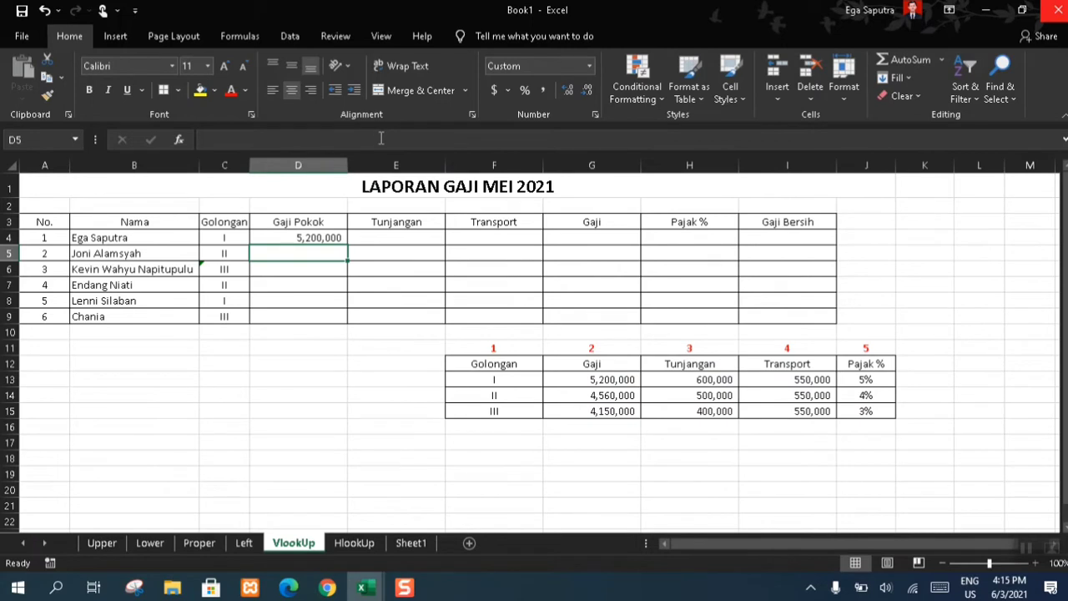
pyautogui.click(238, 237)
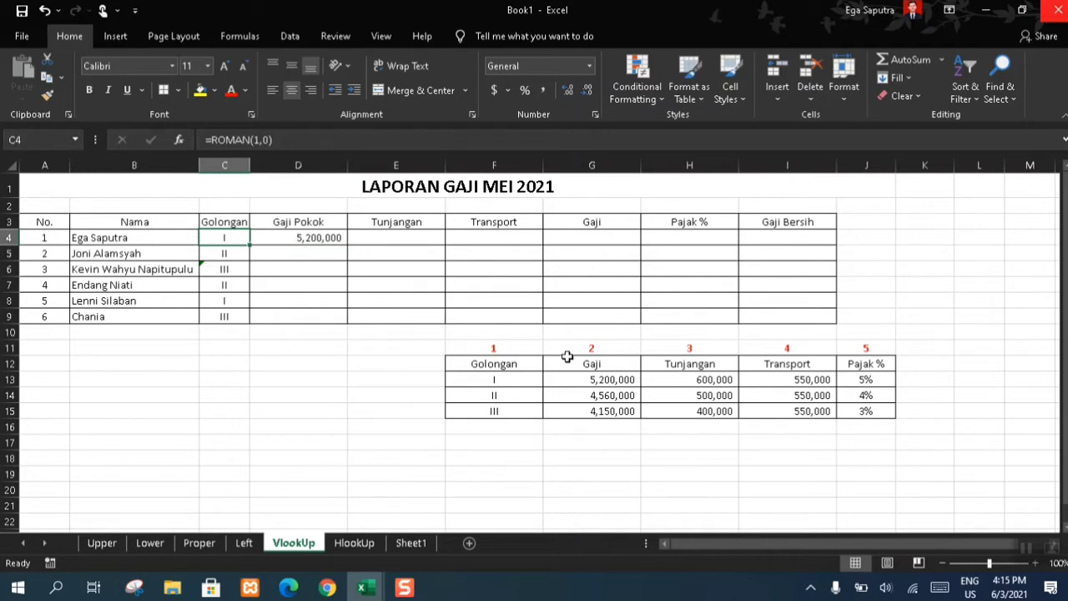
pyautogui.click(577, 379)
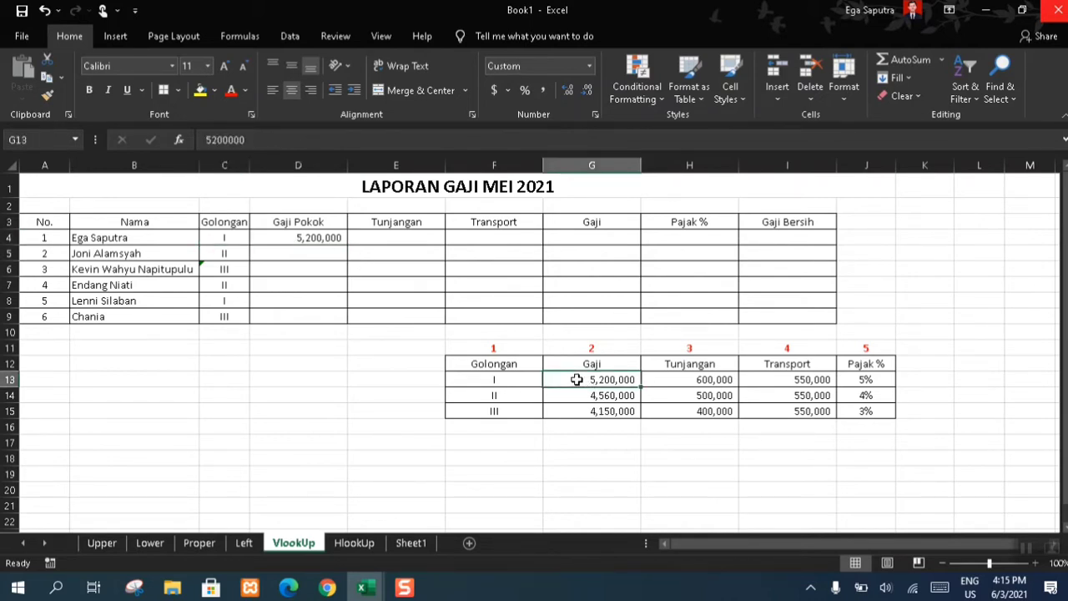
# Fill the second employee's Gaji Pokok in cell D5 with the formula =VLOOKUP(C5,F13:J15,2,0)
pyautogui.click(293, 255)
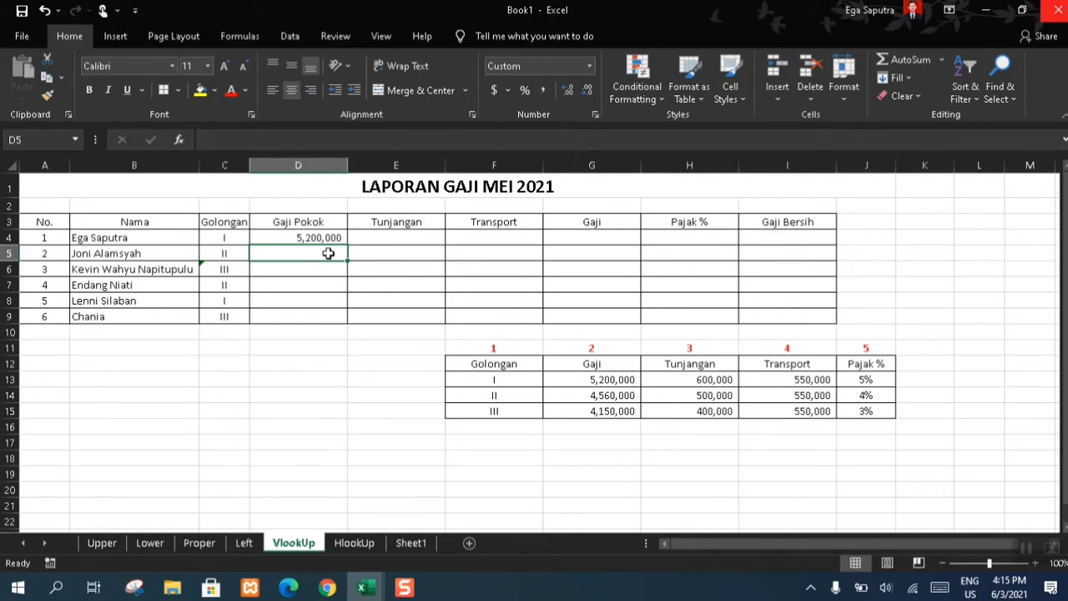
pyautogui.write('=')
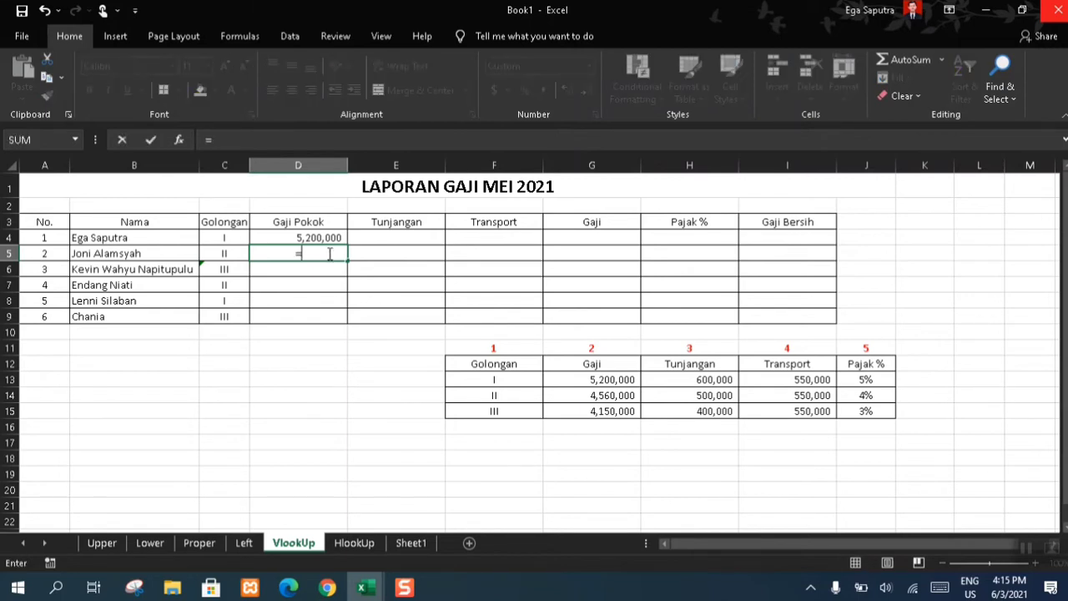
pyautogui.write('VLO')
pyautogui.press('Tab')
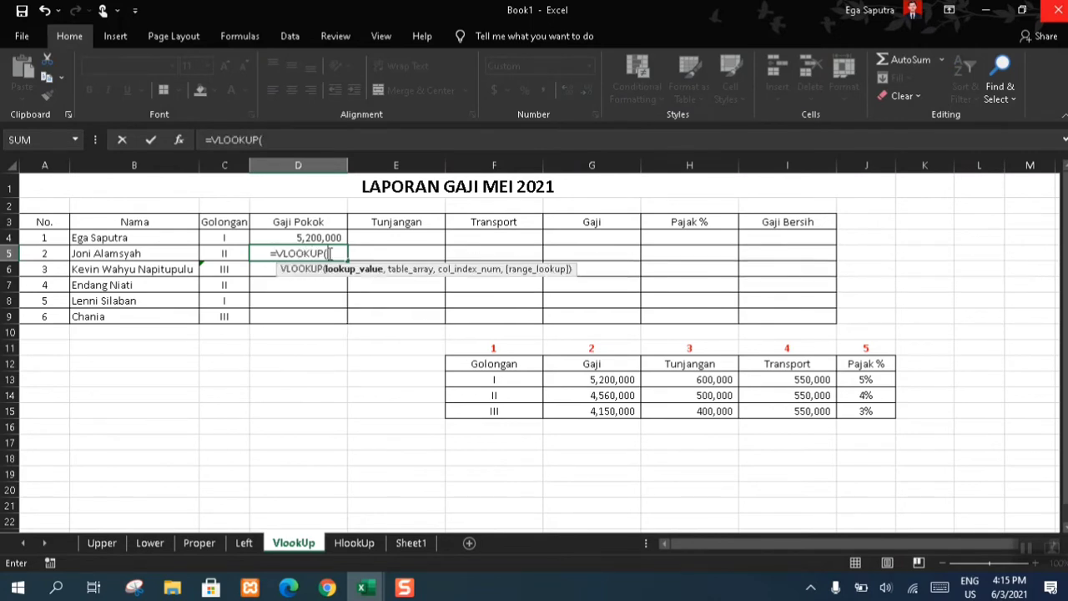
pyautogui.click(223, 251)
pyautogui.write(',')
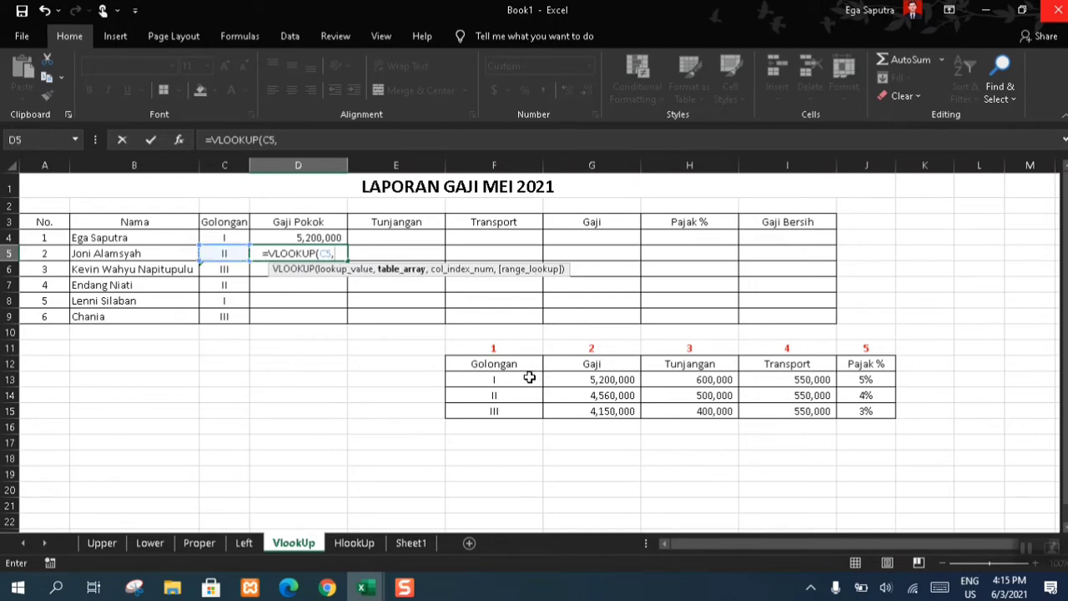
pyautogui.moveTo(529, 378); pyautogui.dragTo(870, 403)
pyautogui.write(',')
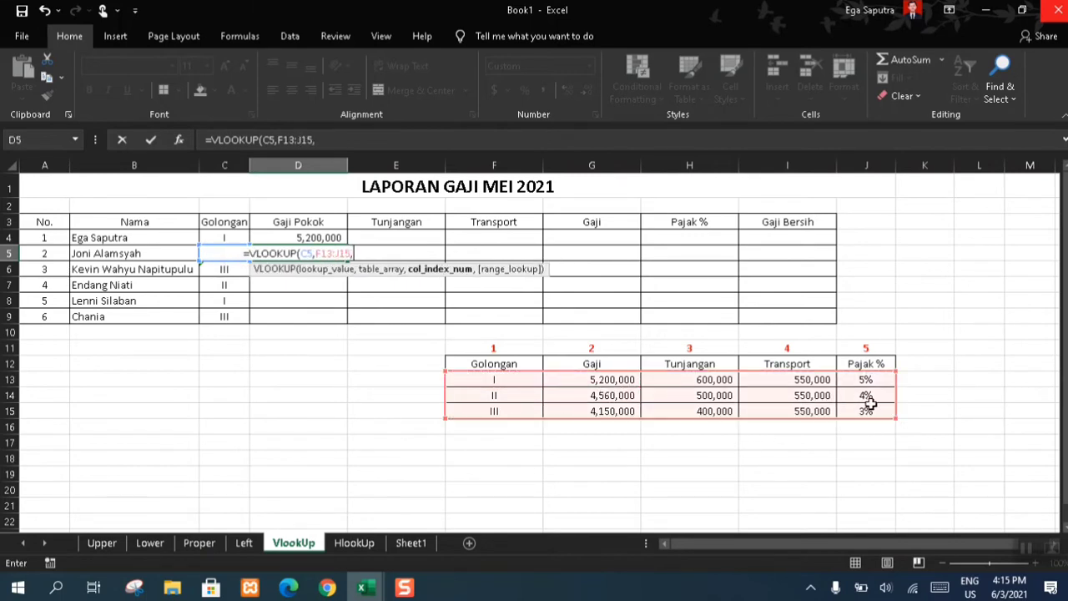
pyautogui.write('2')
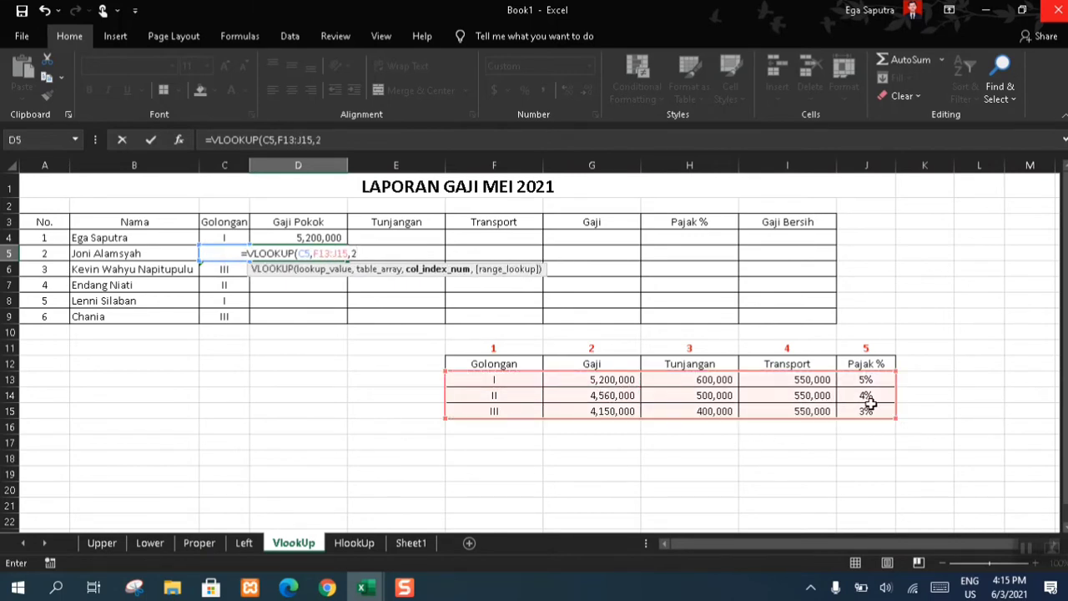
pyautogui.write(',0')
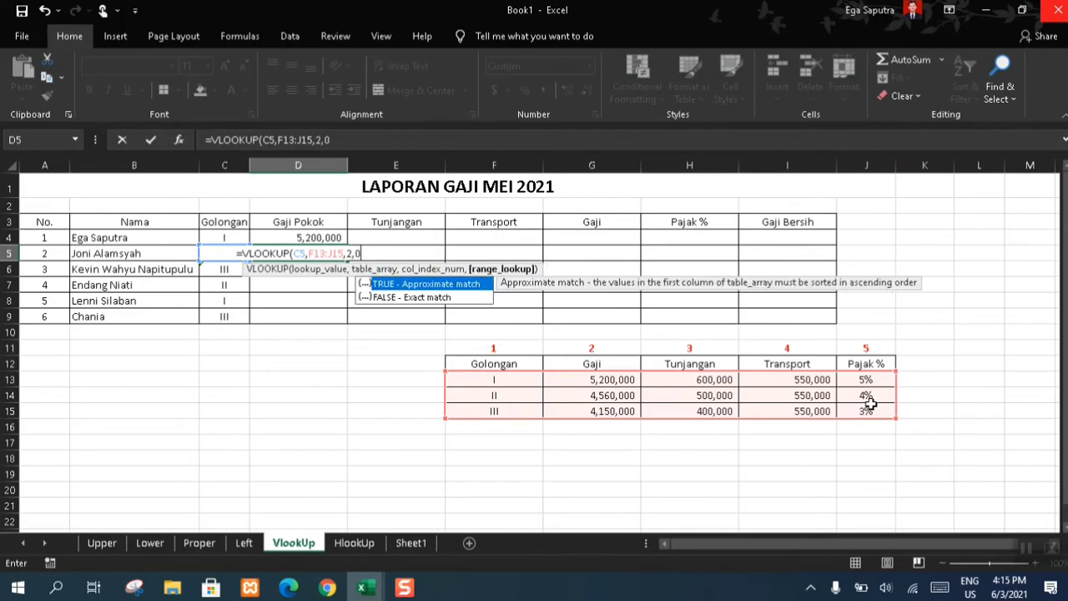
pyautogui.press('Return')
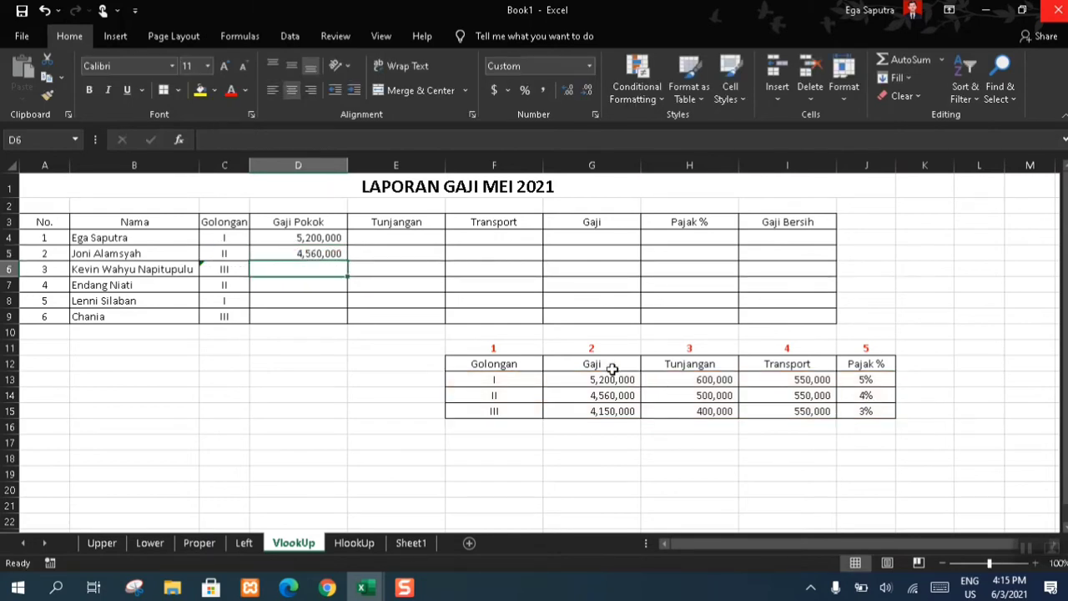
# Compare the table range references used in the Gaji Pokok formulas of cells D4 and D5
pyautogui.click(321, 237)
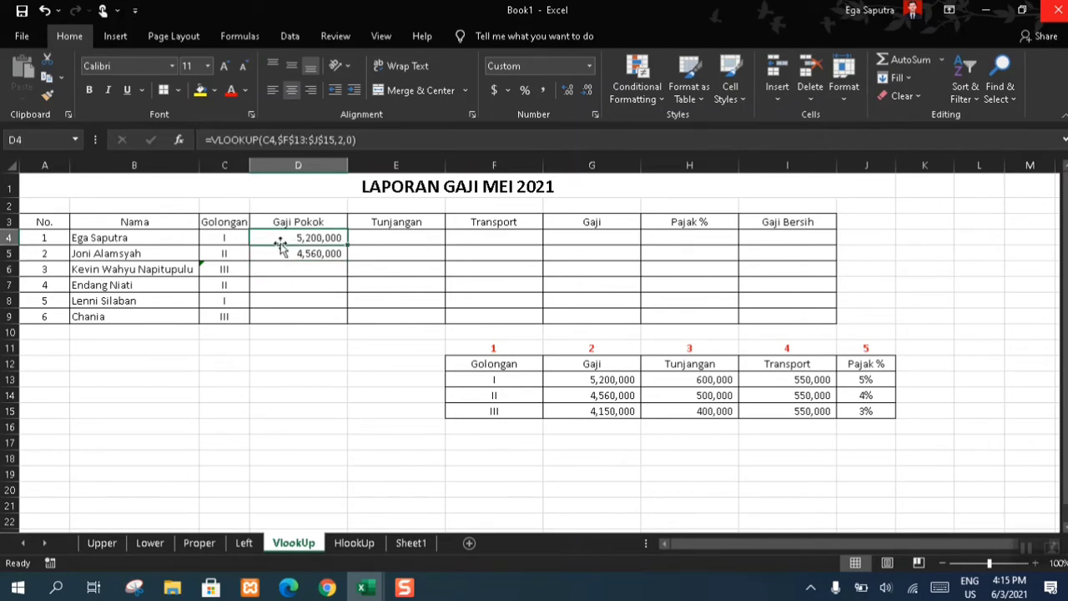
pyautogui.click(322, 139)
pyautogui.moveTo(322, 139); pyautogui.dragTo(278, 139)
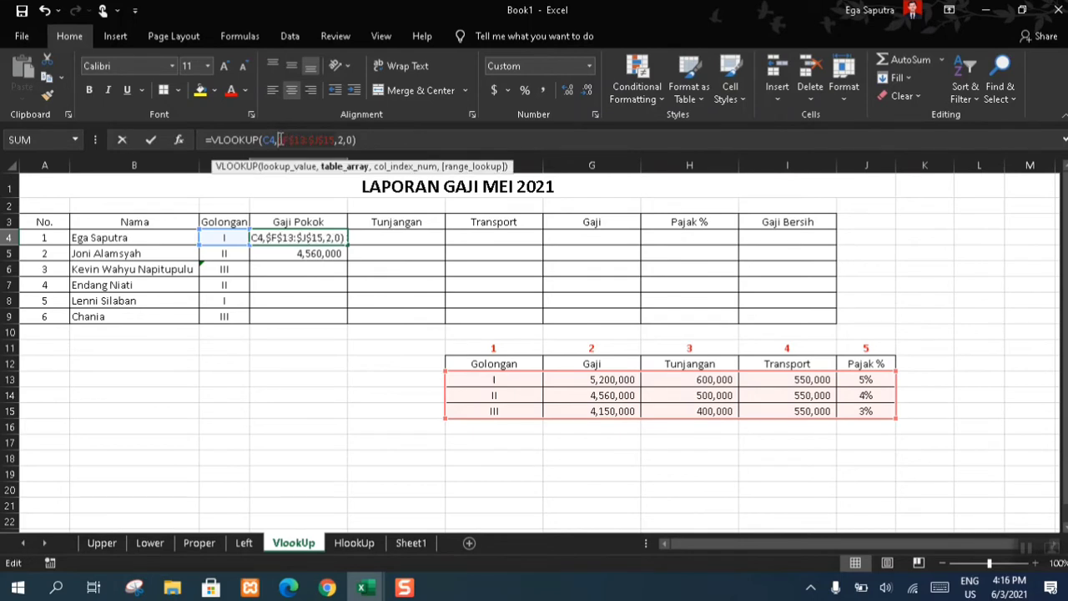
pyautogui.press('Escape')
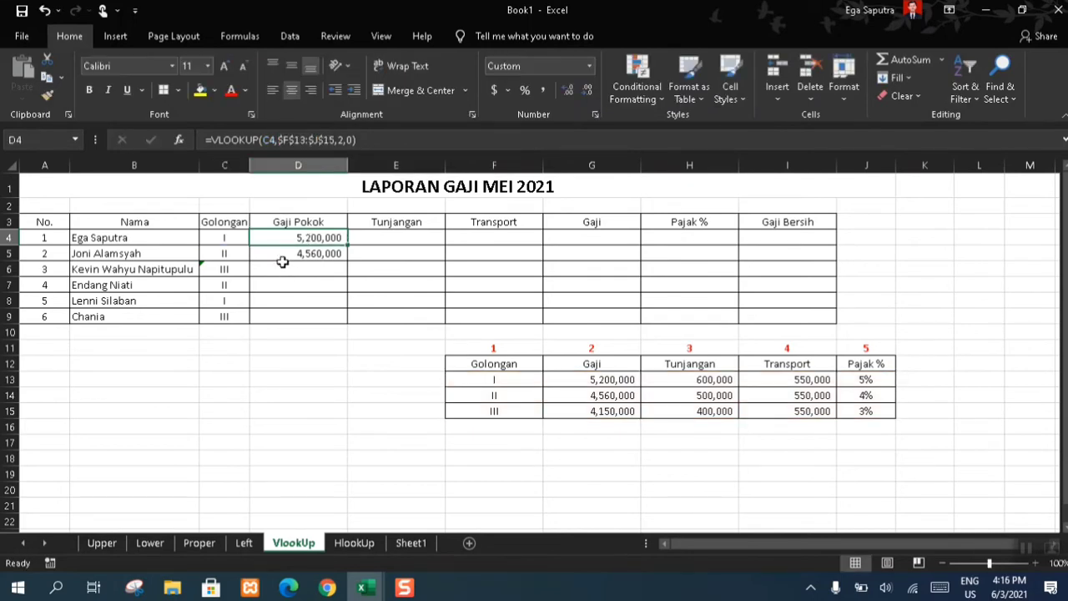
pyautogui.click(281, 256)
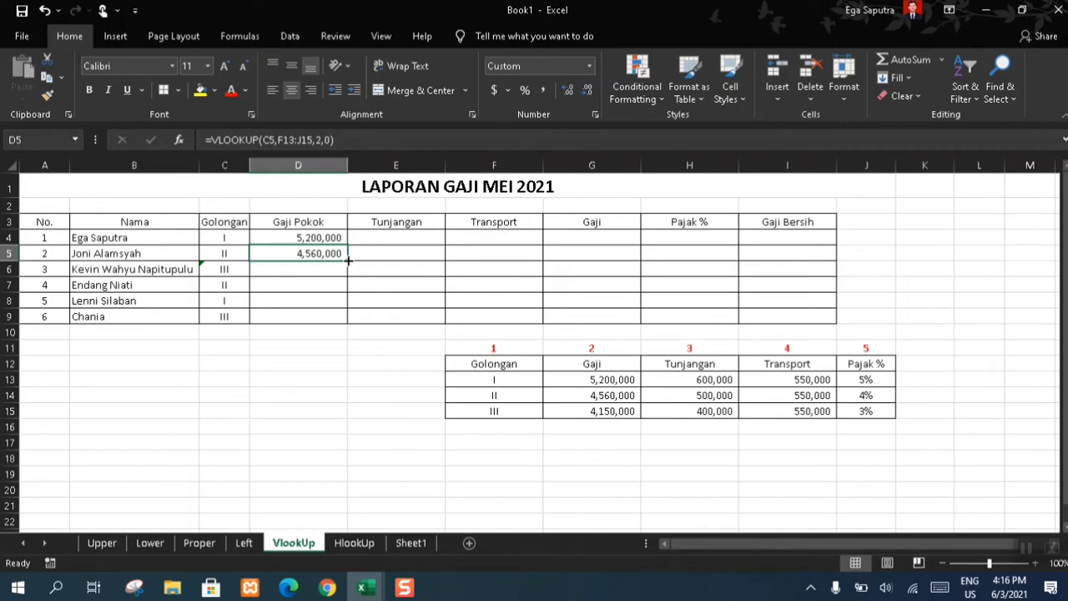
# Copy the D5 formula with its relative table range down to D9 and inspect the range used in D7
pyautogui.moveTo(348, 260); pyautogui.dragTo(344, 319)
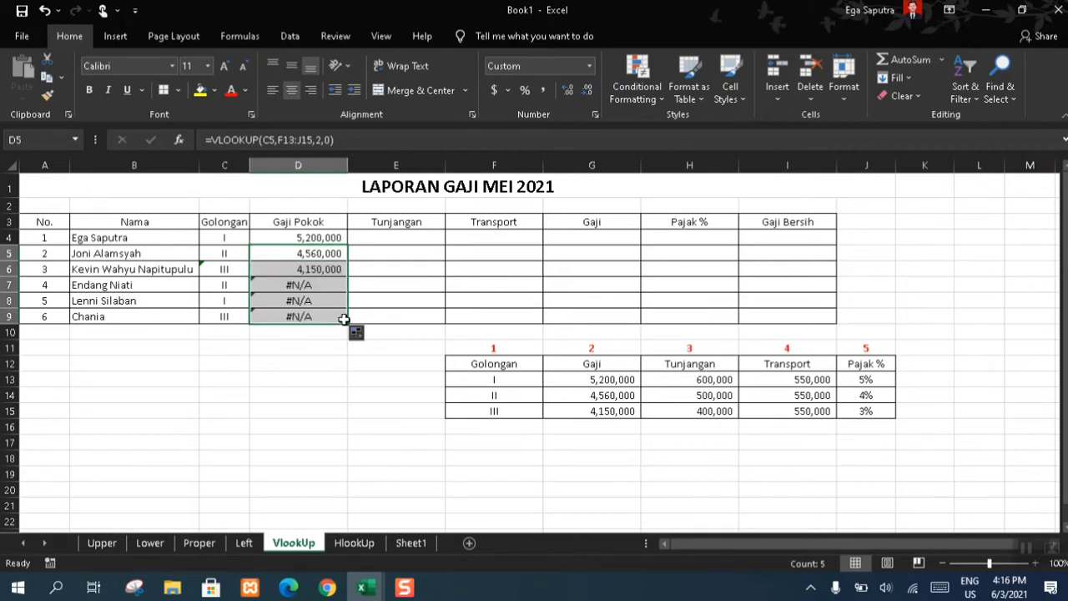
pyautogui.click(326, 285)
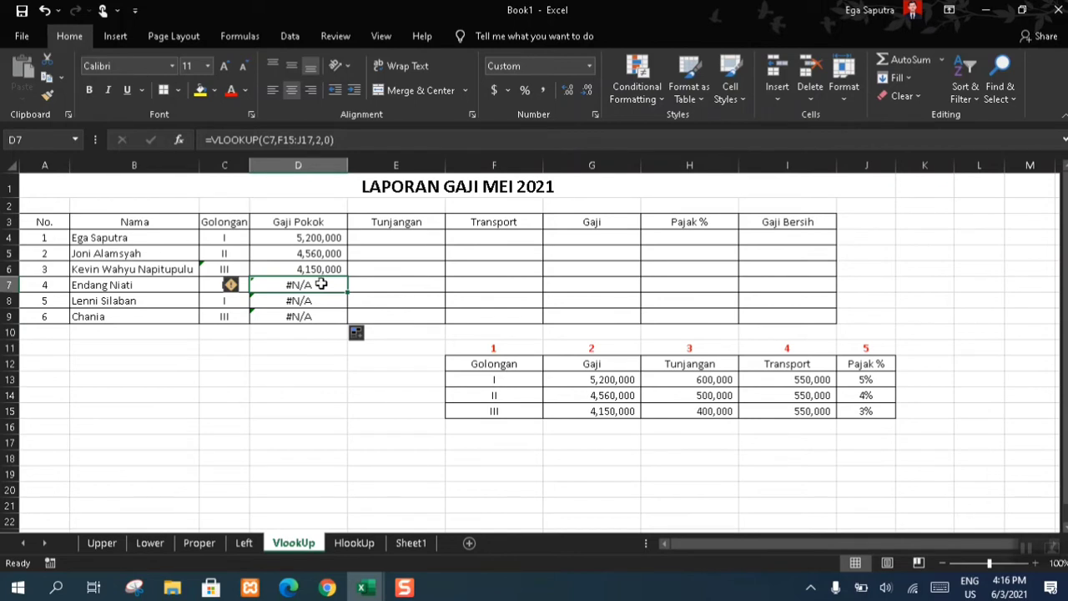
pyautogui.doubleClick(325, 285)
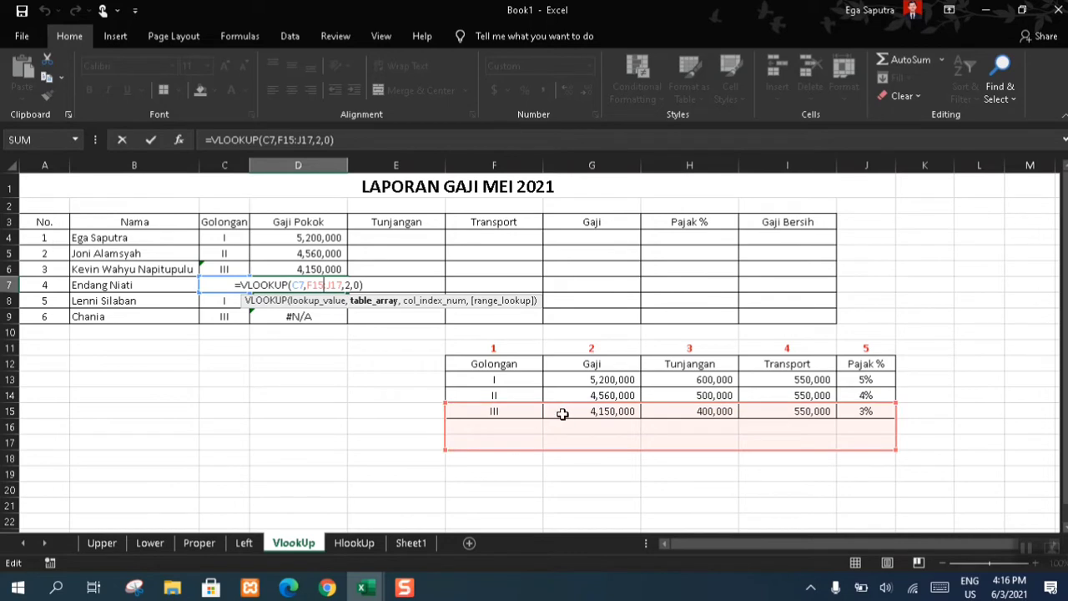
pyautogui.hotkey('ctrl', 'Return')
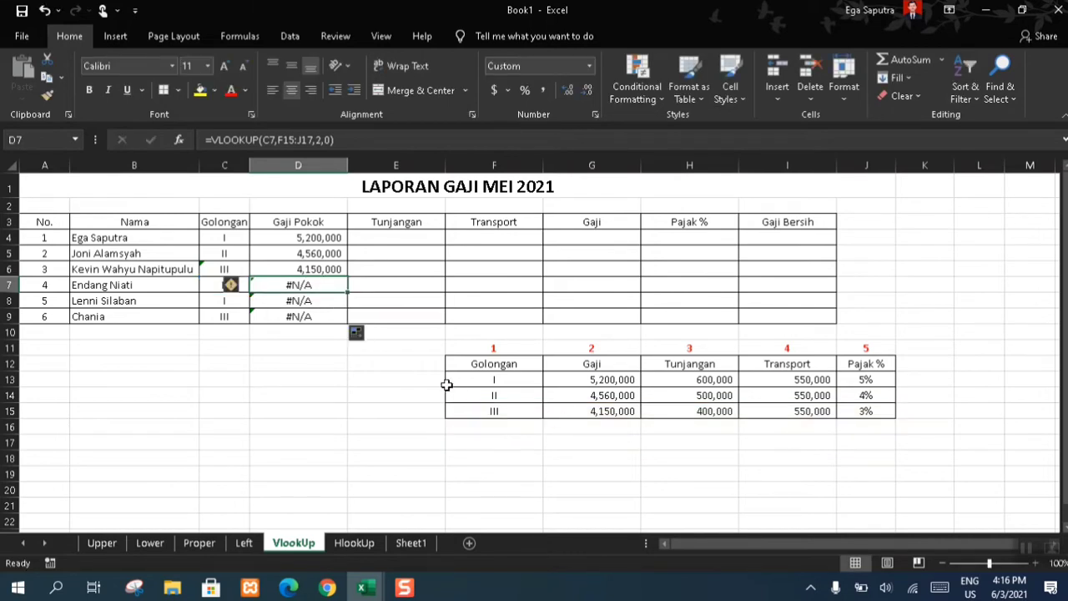
# Copy the D4 formula with its absolute table range down to D9 and check the range used in D7
pyautogui.click(328, 238)
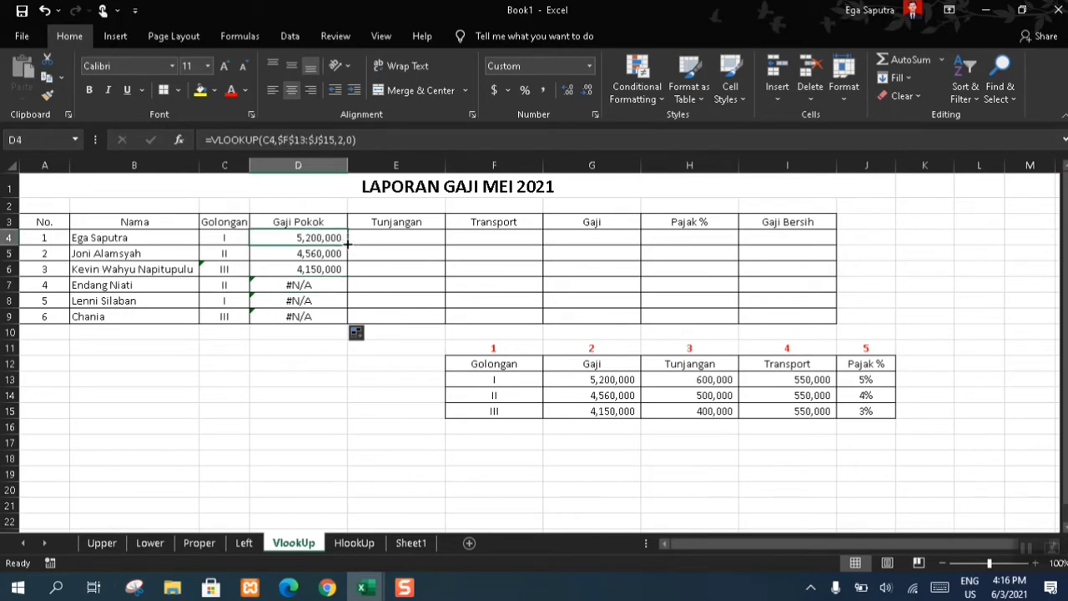
pyautogui.moveTo(349, 240); pyautogui.dragTo(333, 328)
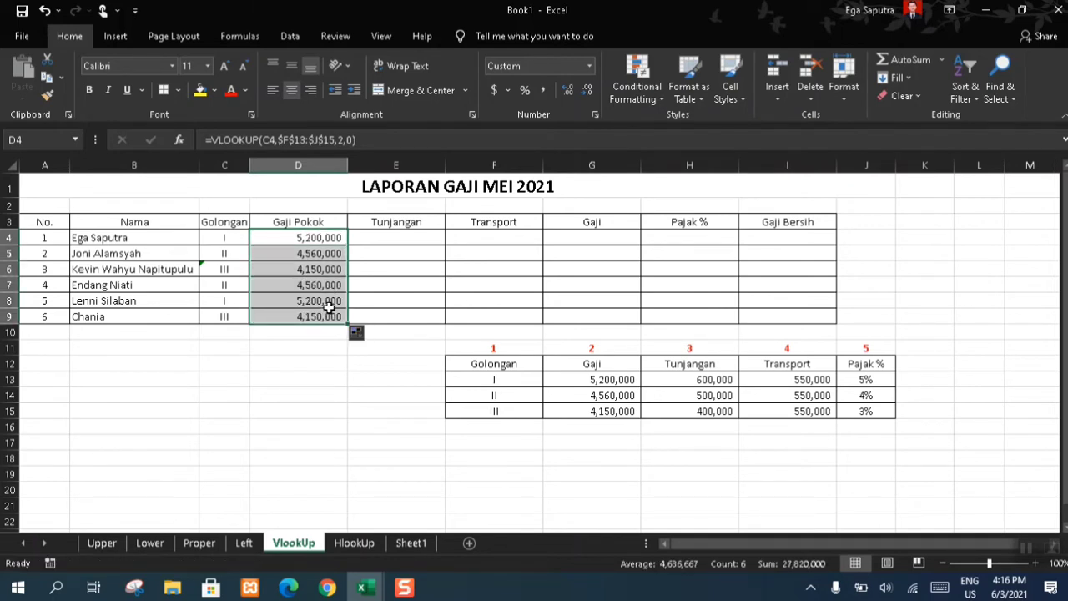
pyautogui.click(329, 299)
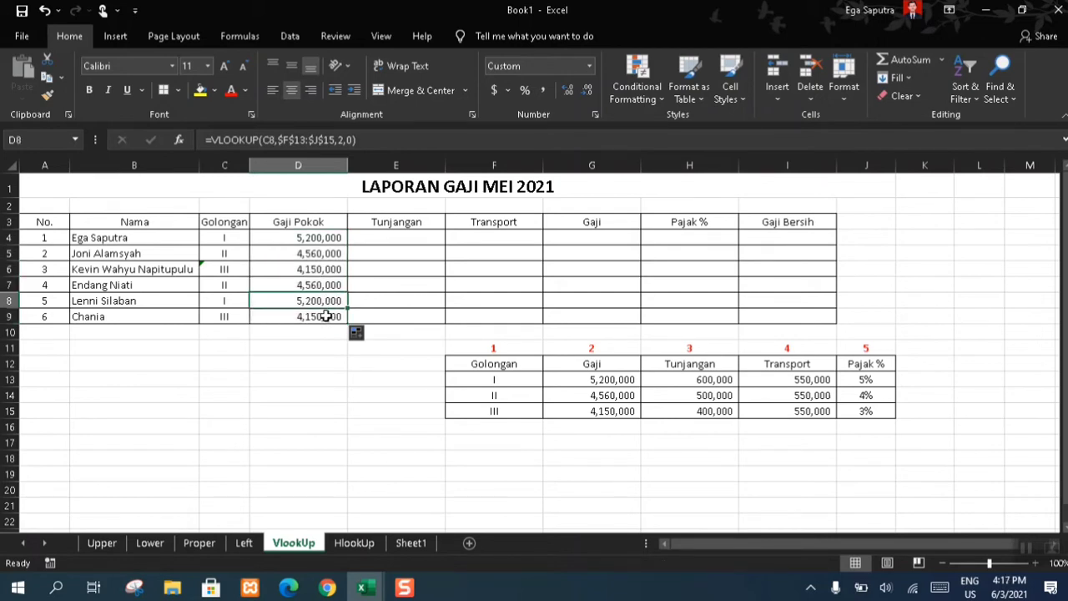
pyautogui.click(320, 287)
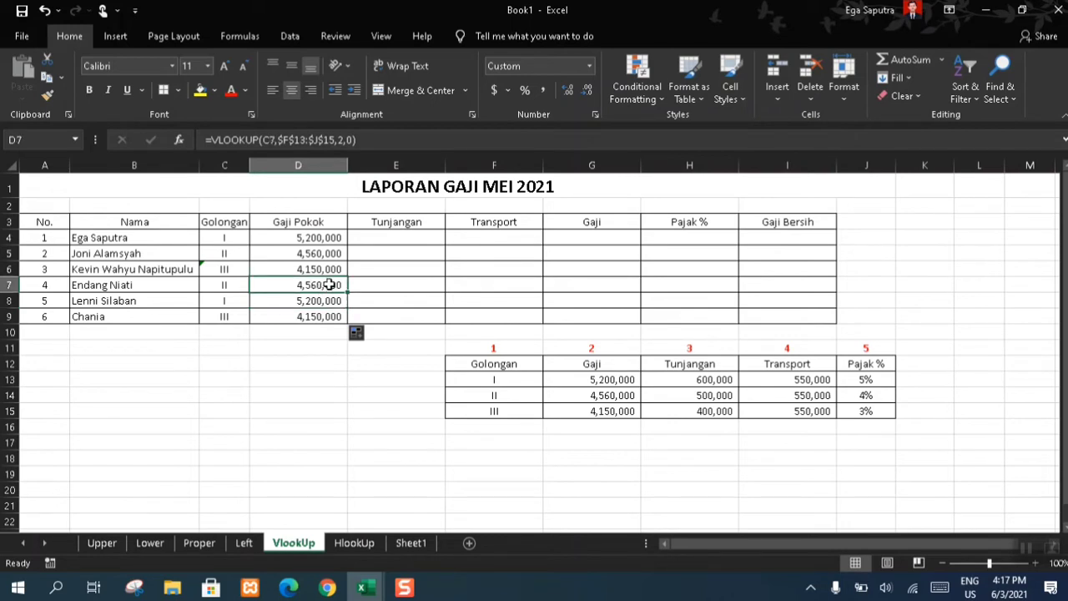
pyautogui.doubleClick(328, 285)
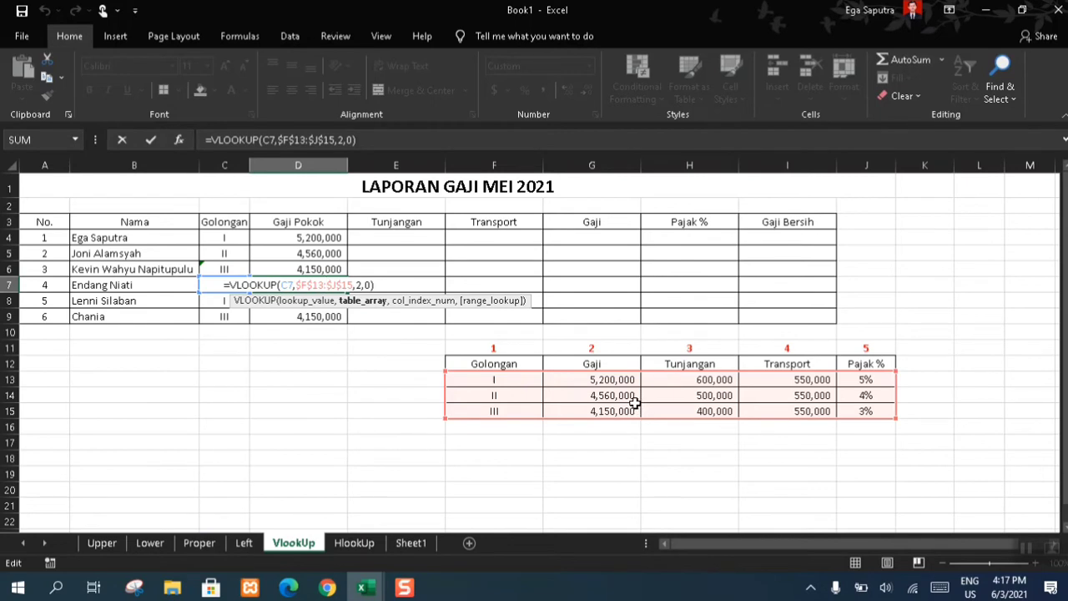
pyautogui.hotkey('ctrl', 'Return')
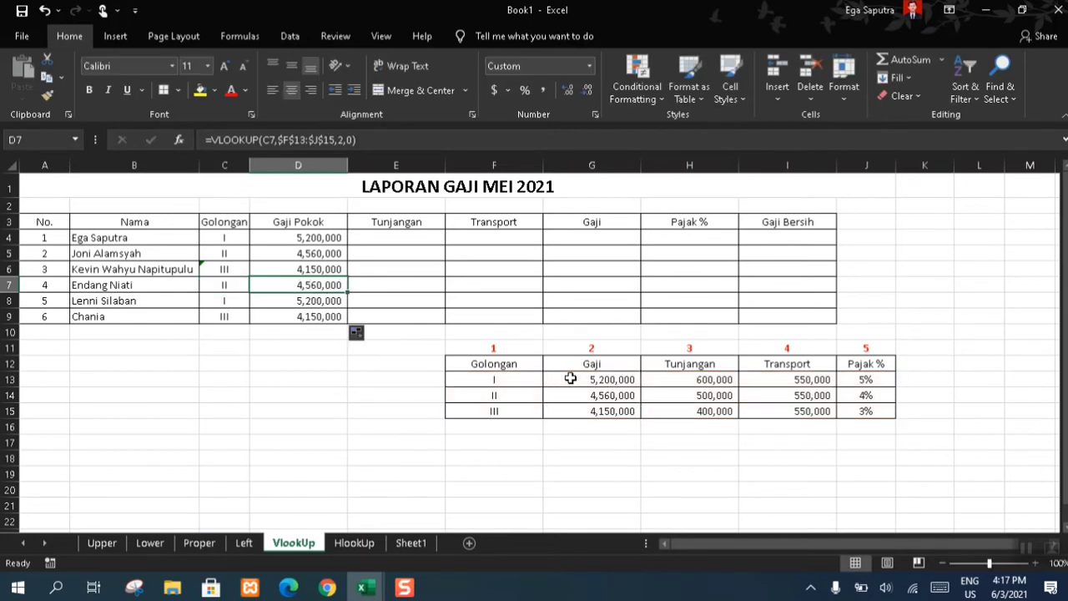
# Start a VLOOKUP formula for Tunjangan in cell E4 with the Golongan cell C4 as lookup value
pyautogui.click(408, 236)
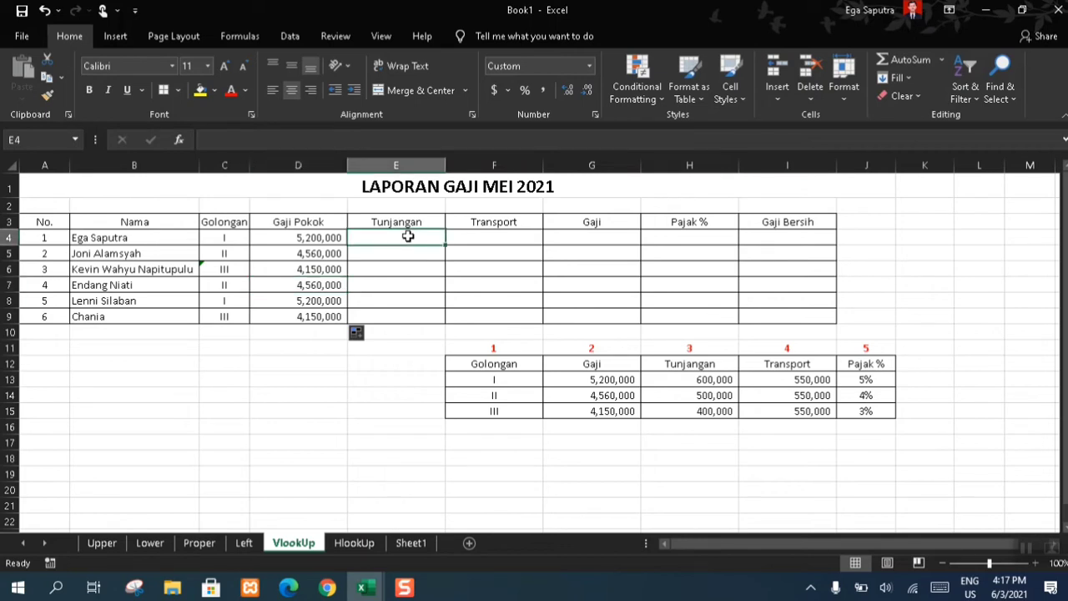
pyautogui.write('=')
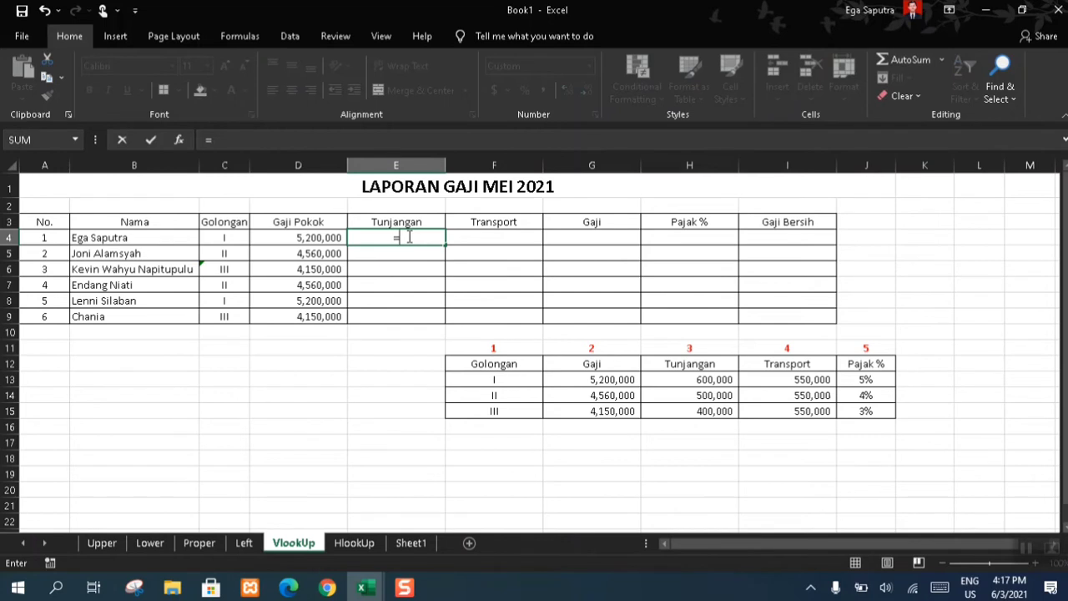
pyautogui.write('VLO')
pyautogui.press('Tab')
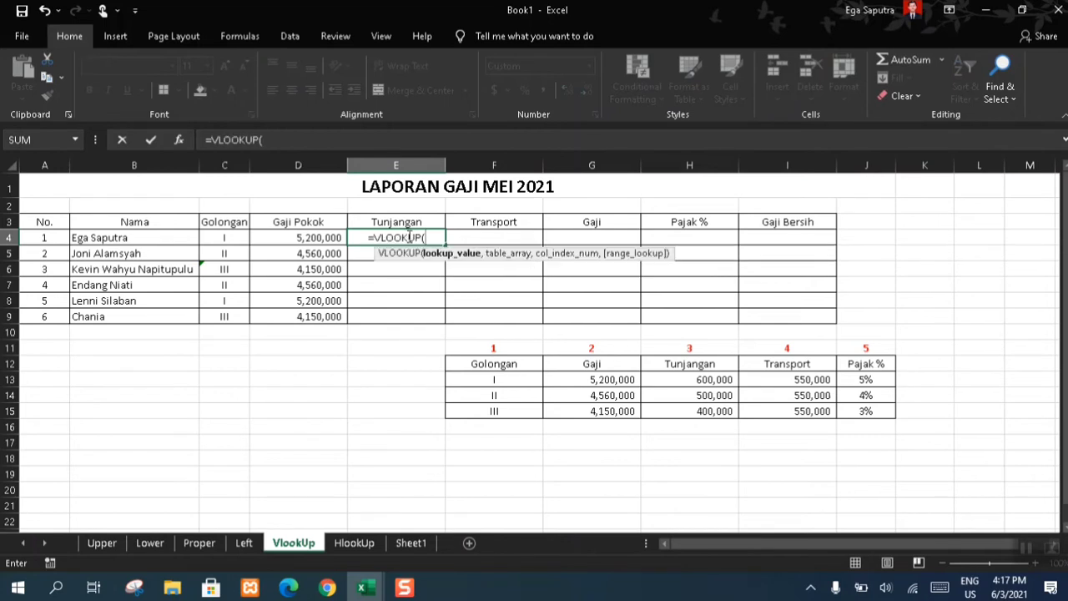
pyautogui.click(231, 237)
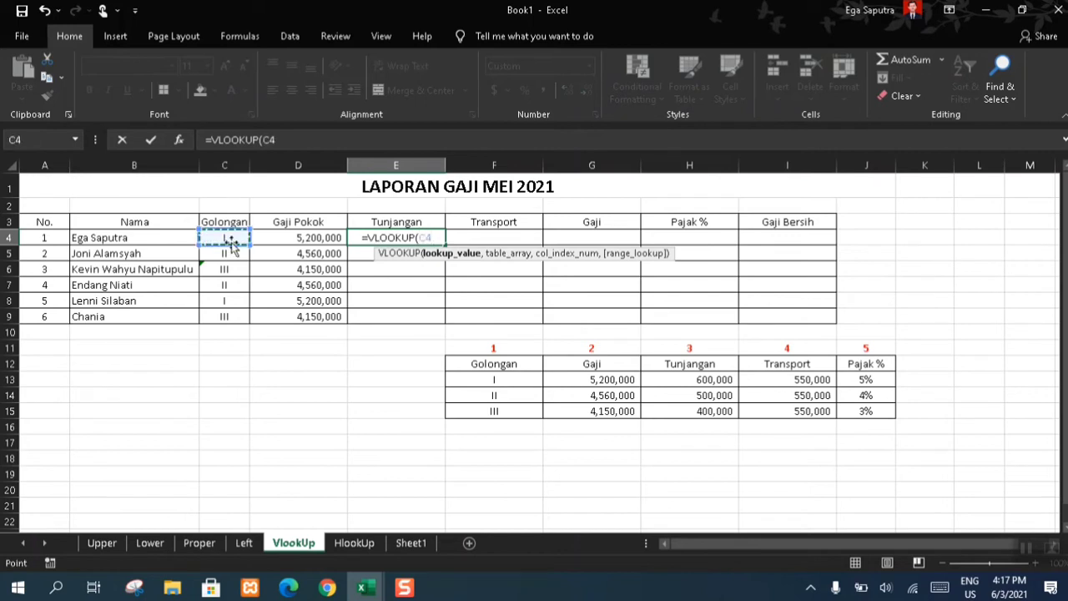
pyautogui.write(',')
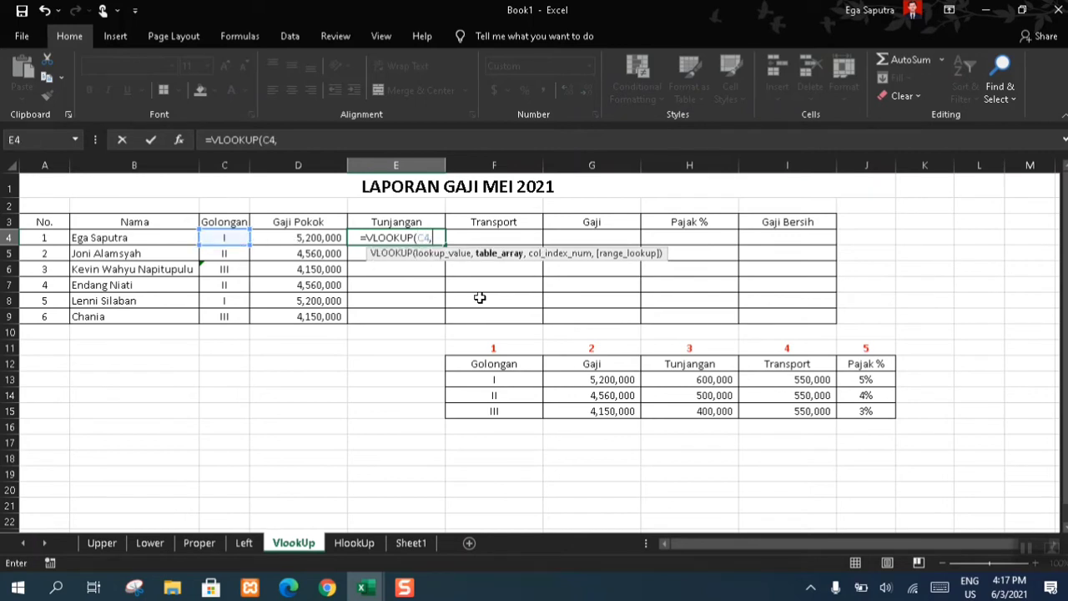
# Complete the E4 formula with the absolute table range $F$13:$J$15, column index 3 and range lookup 0
pyautogui.click(516, 378)
pyautogui.moveTo(516, 378); pyautogui.dragTo(885, 410)
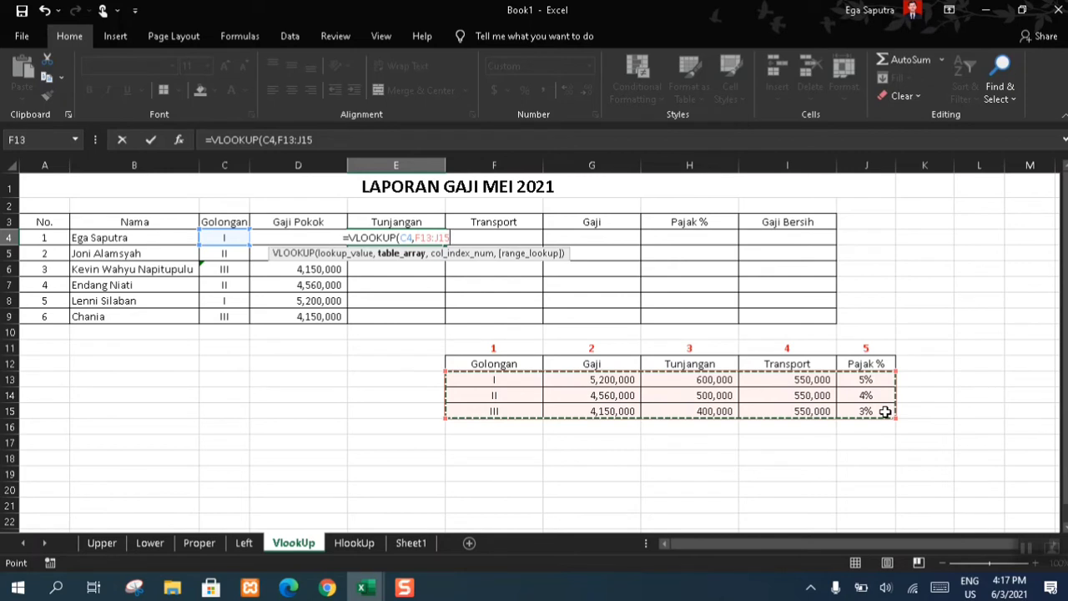
pyautogui.press('F4')
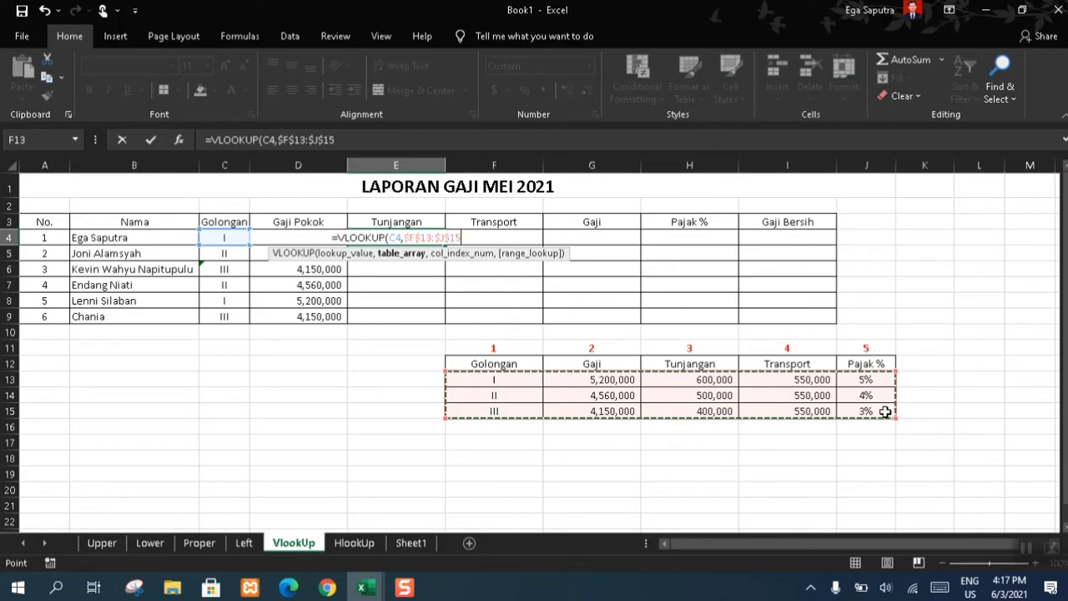
pyautogui.write(',')
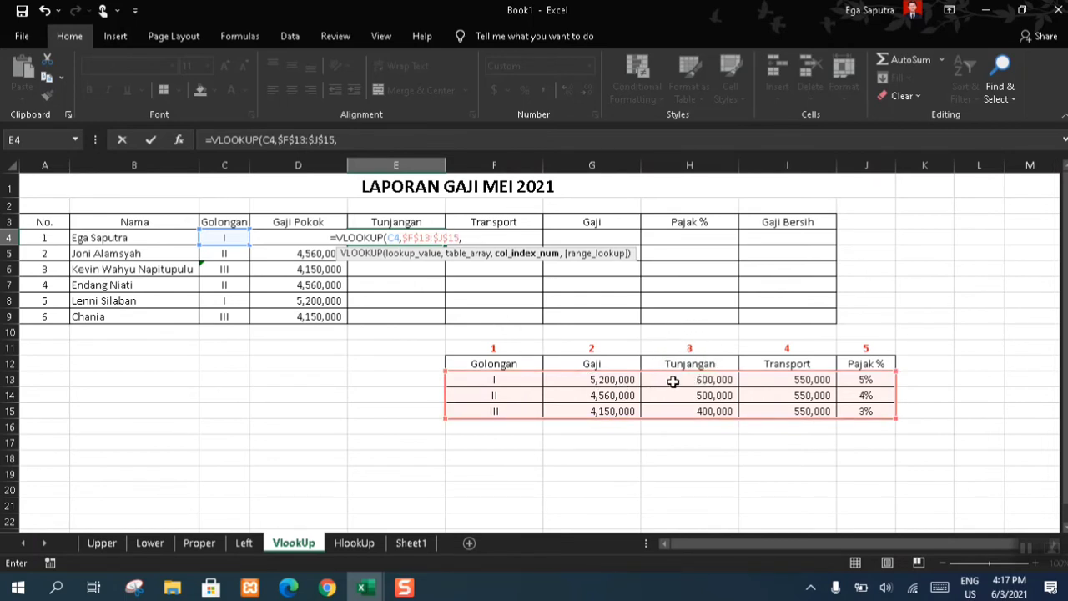
pyautogui.write('3')
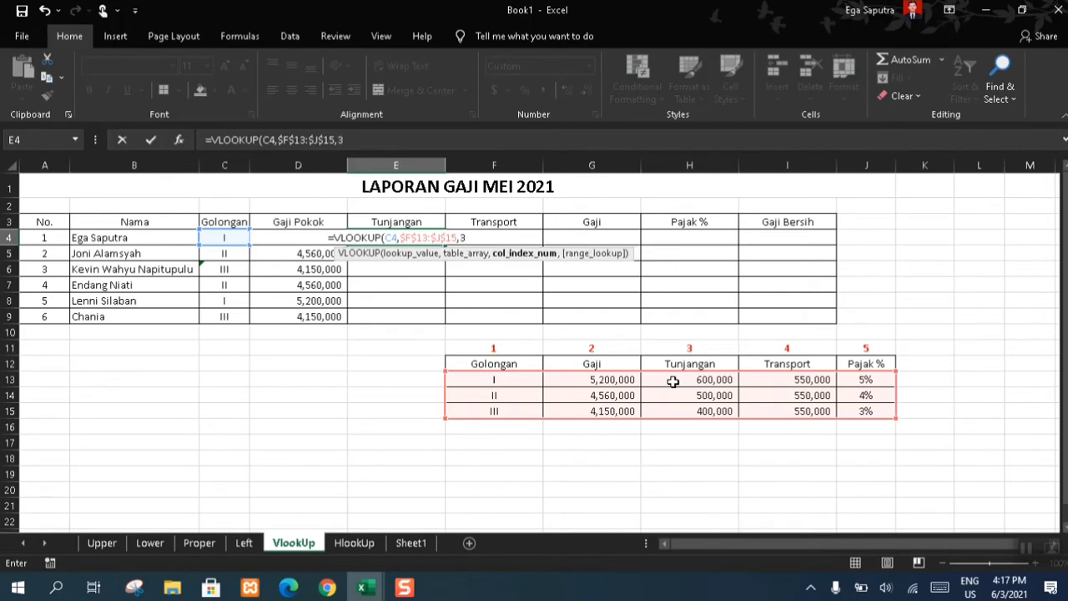
pyautogui.write(',')
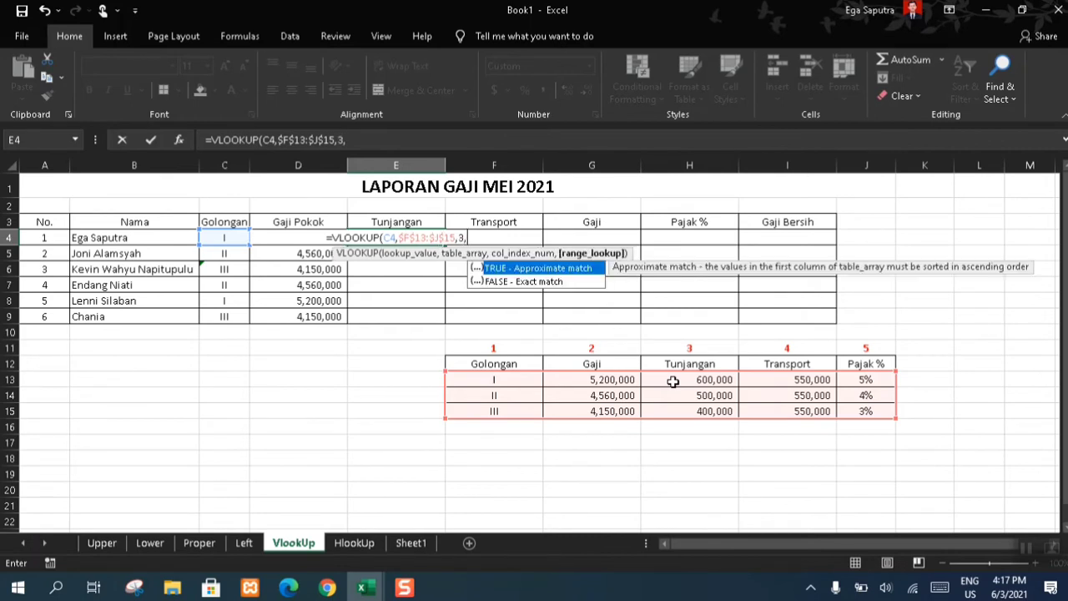
pyautogui.write('0')
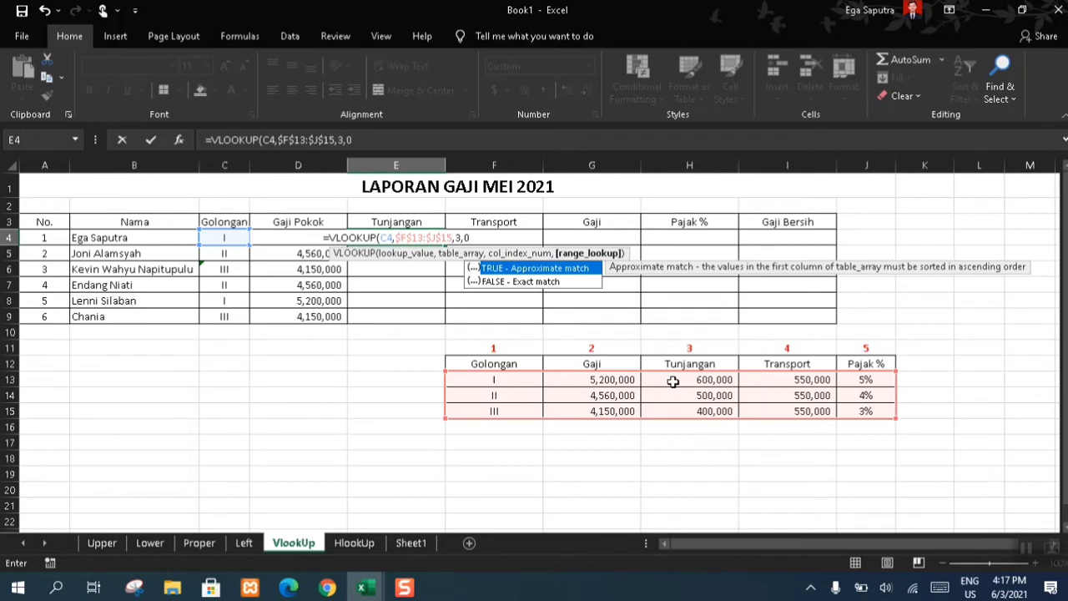
pyautogui.press('Return')
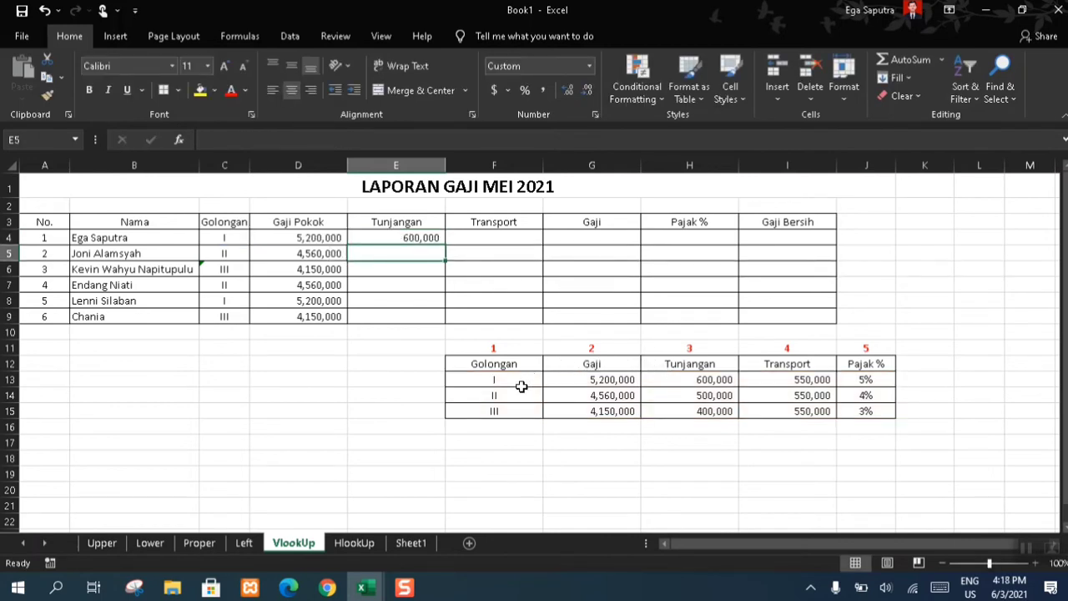
# Check the E4 result against the Golongan I allowance in H13 and copy the E4 formula down to E9
pyautogui.click(227, 238)
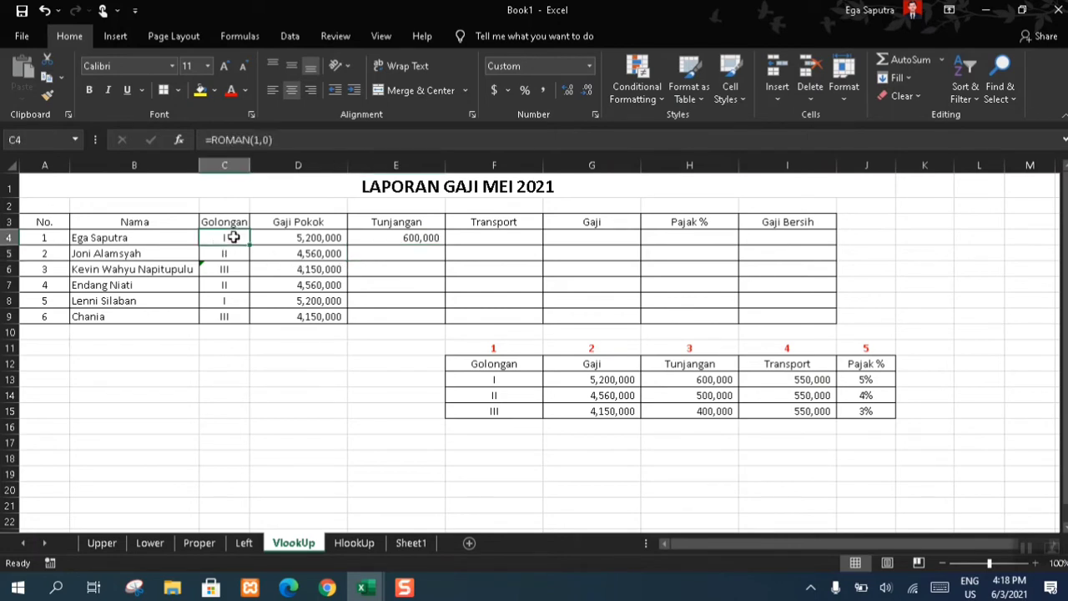
pyautogui.click(673, 377)
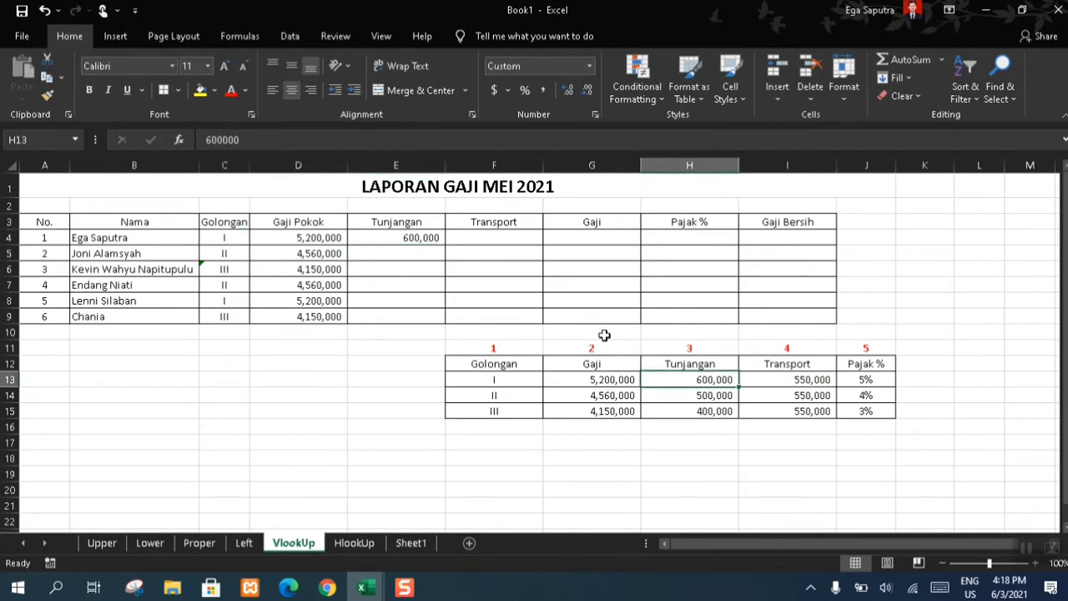
pyautogui.click(428, 237)
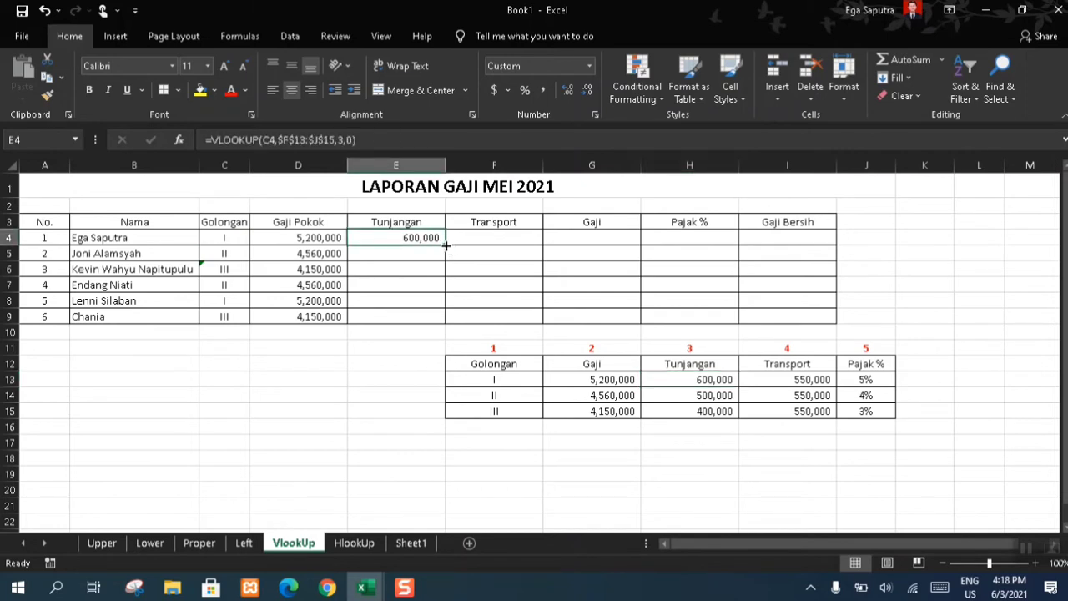
pyautogui.moveTo(446, 245); pyautogui.dragTo(438, 319)
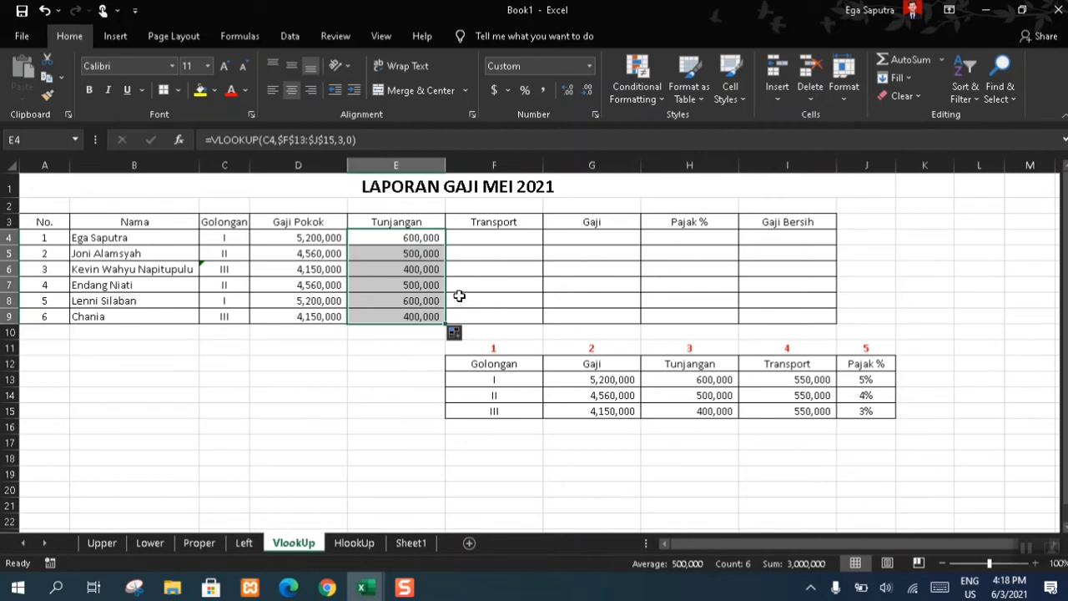
# Start a VLOOKUP formula for Transport in cell F4 with the Golongan cell C4 as lookup value
pyautogui.click(533, 239)
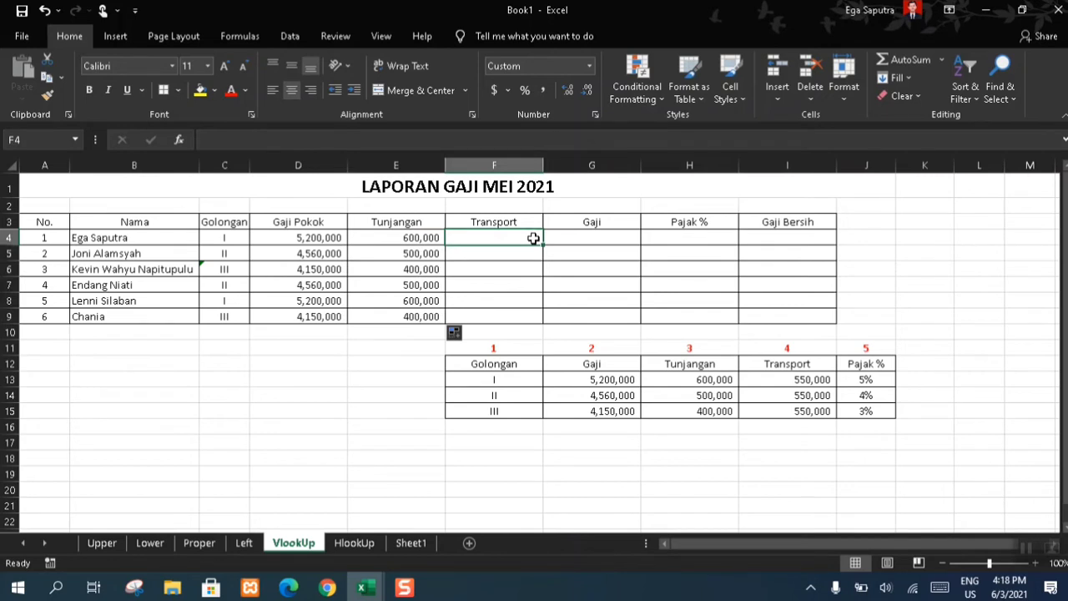
pyautogui.write('=')
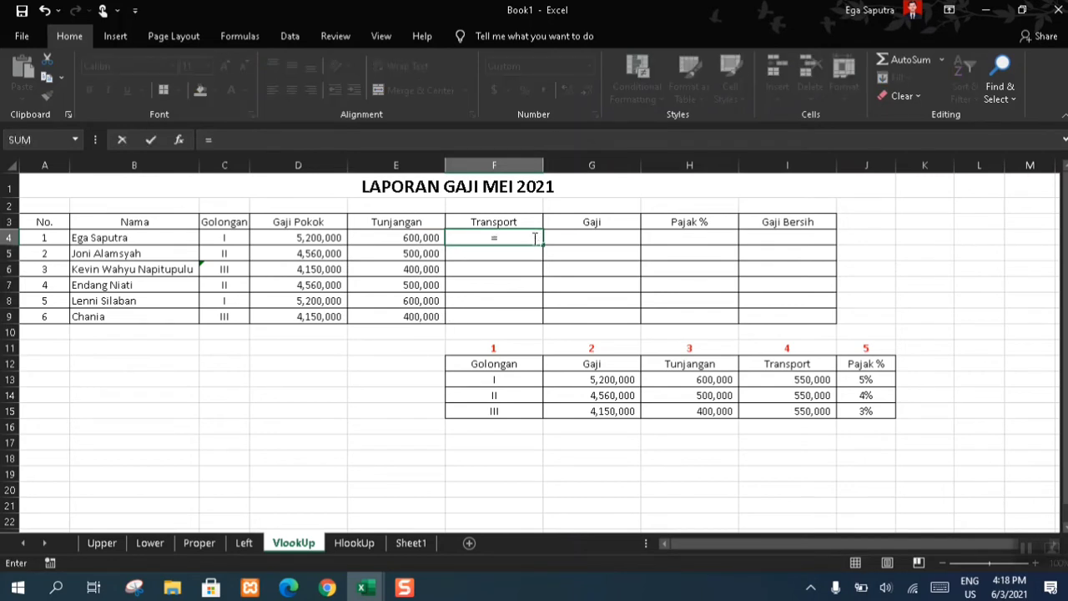
pyautogui.write('VLO')
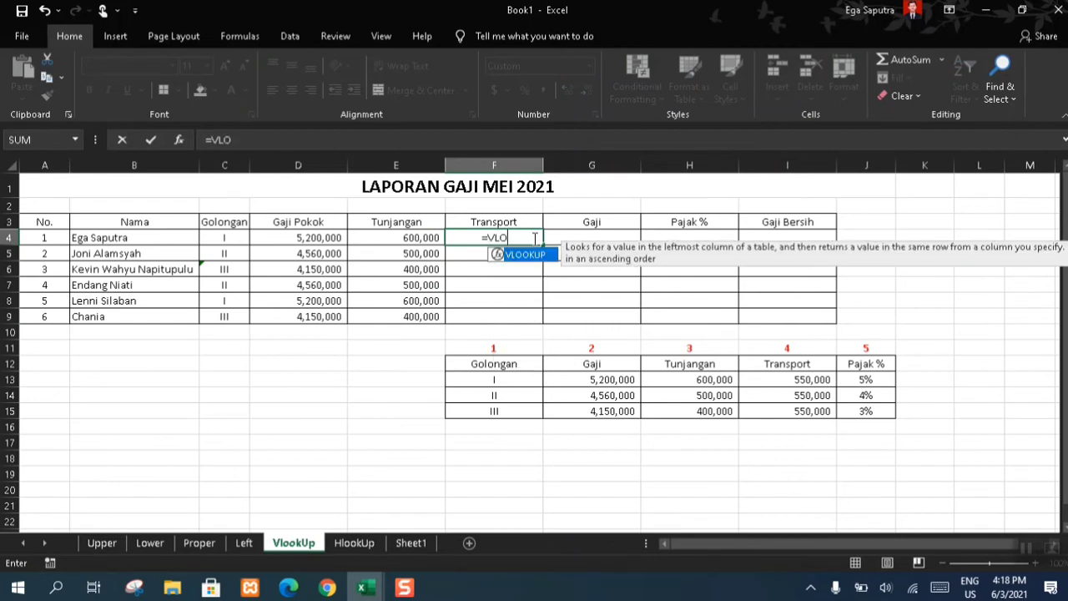
pyautogui.press('Tab')
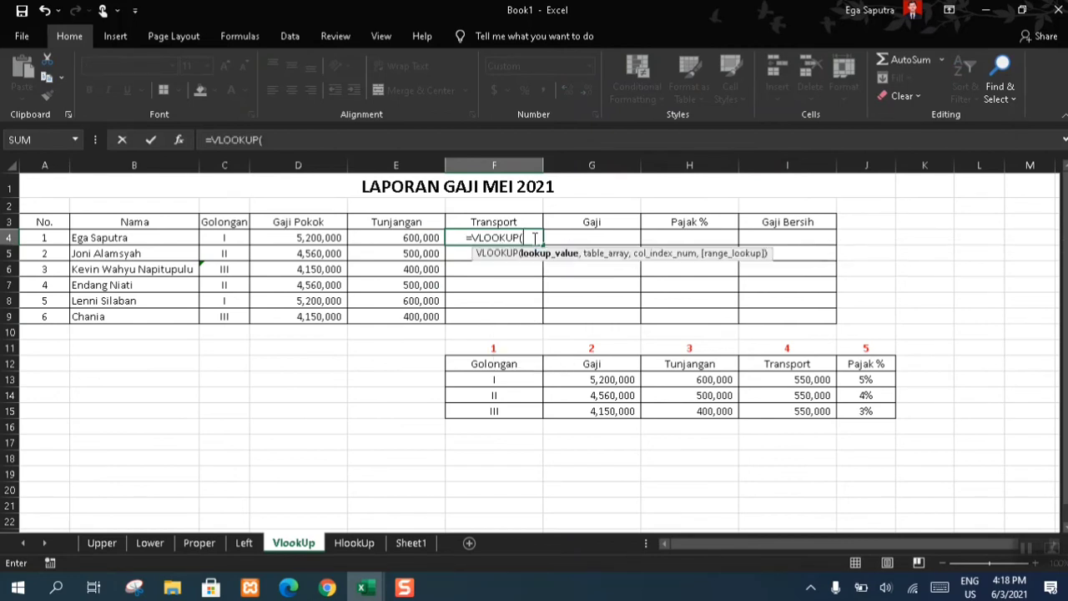
pyautogui.click(223, 235)
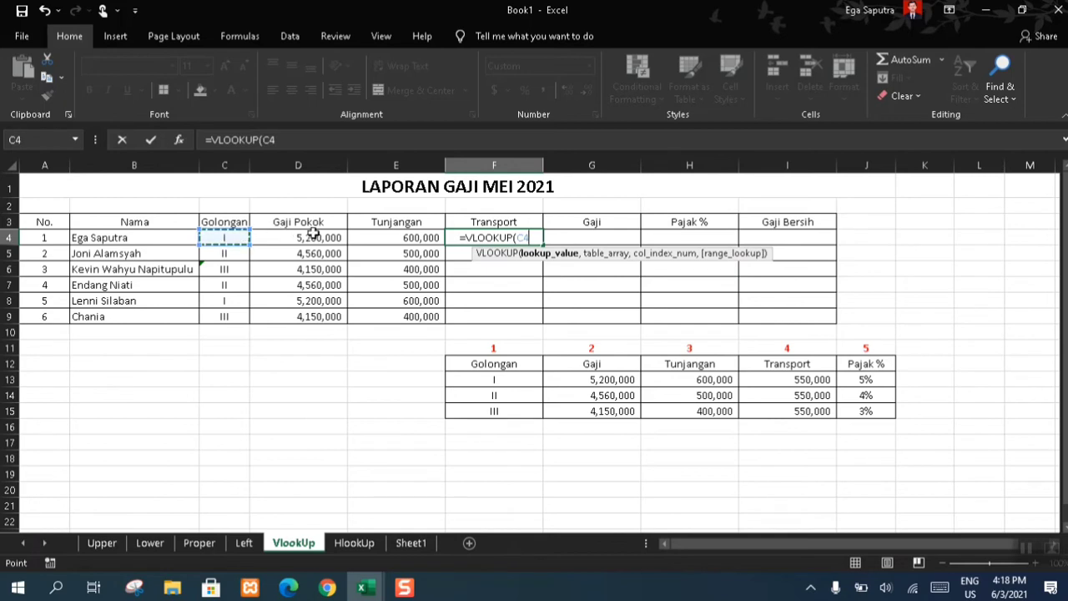
pyautogui.write(',')
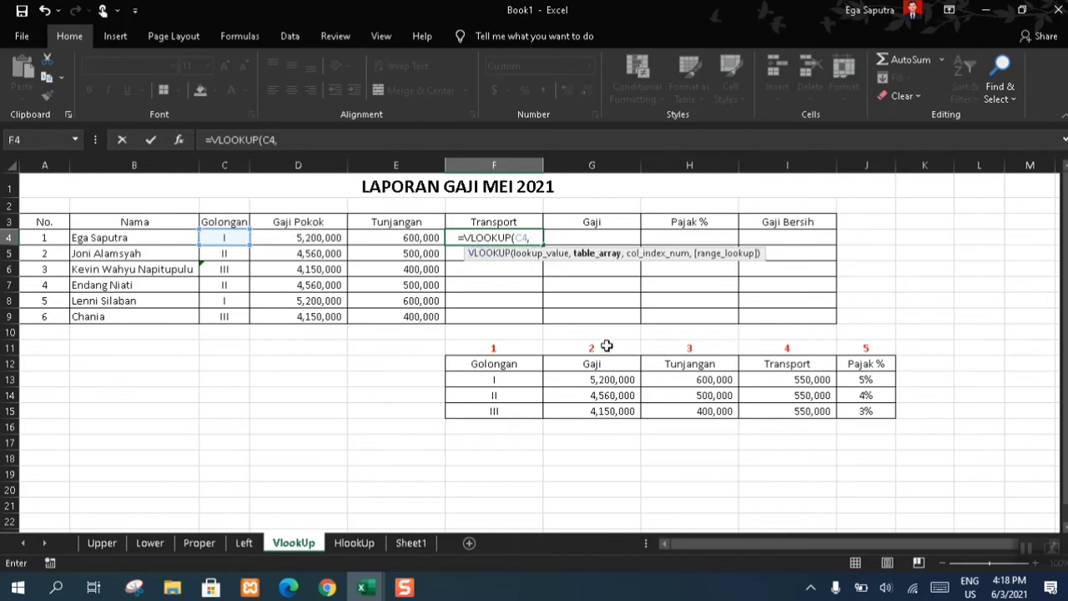
# Complete the F4 formula with the absolute table range $F$13:$J$15, column index 4 and range lookup 0, and copy it down to F9
pyautogui.click(529, 379)
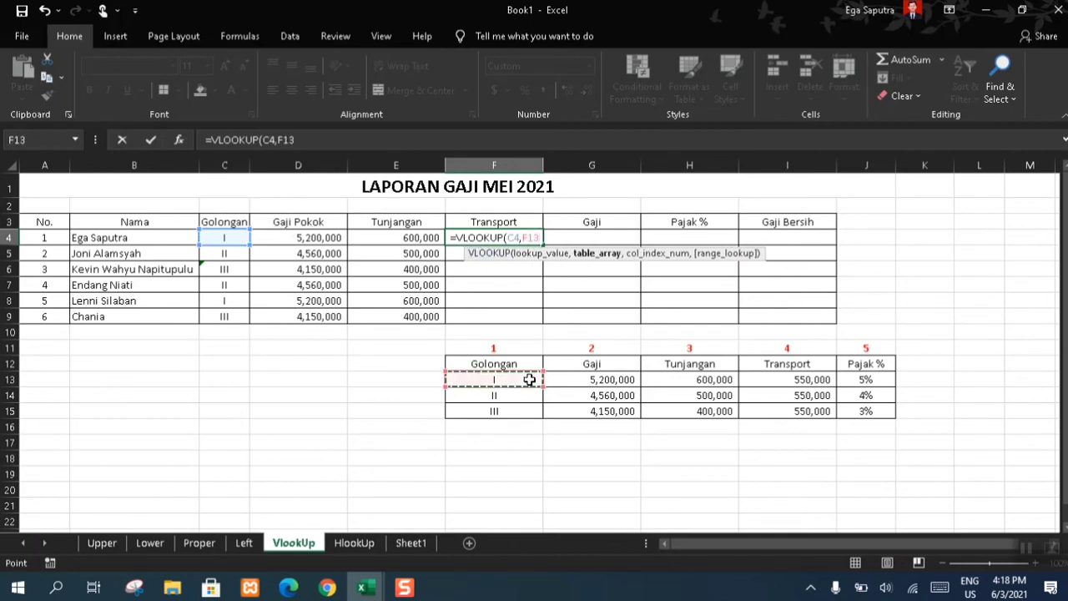
pyautogui.moveTo(529, 379); pyautogui.dragTo(880, 411)
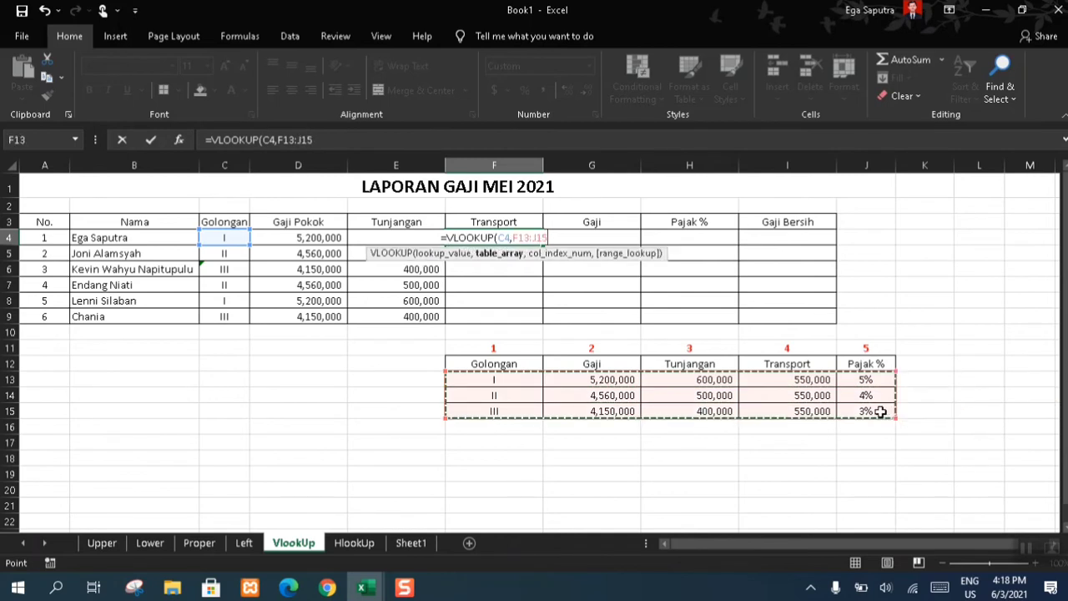
pyautogui.press('F4')
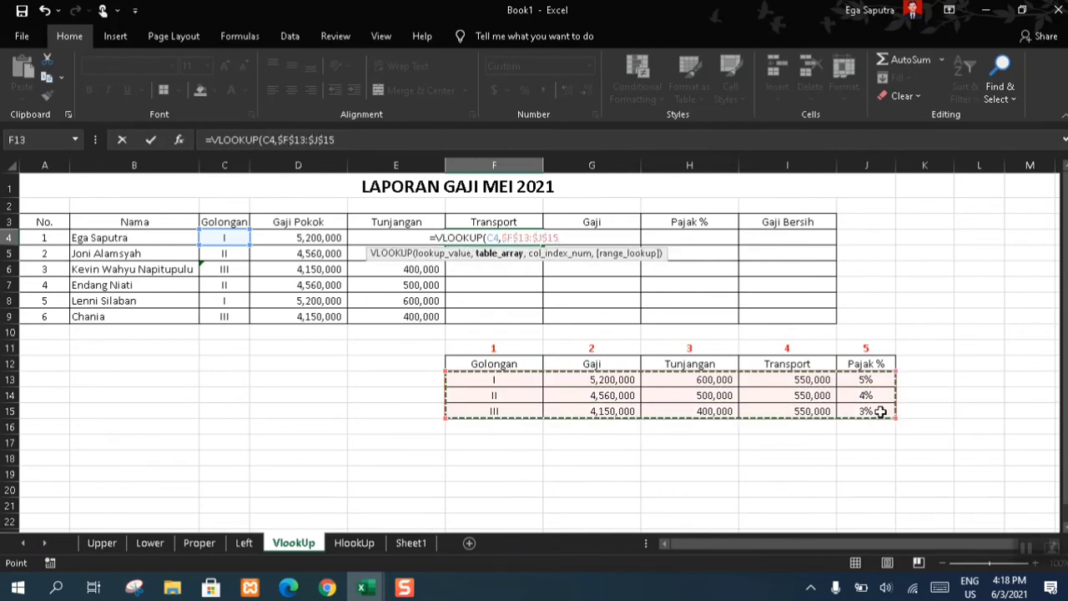
pyautogui.write(',')
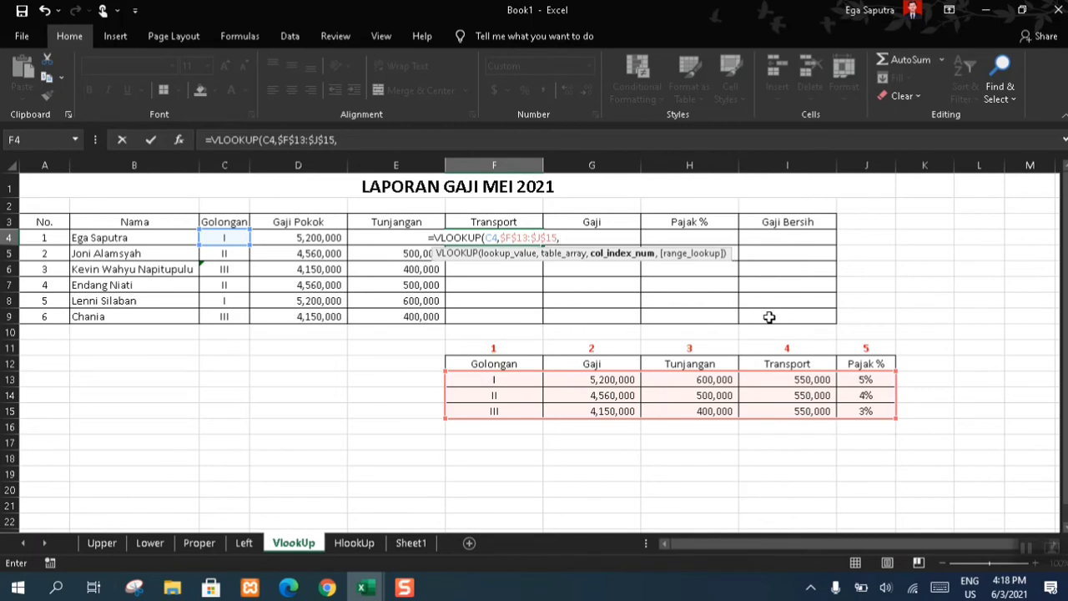
pyautogui.write('4')
pyautogui.write(',0')
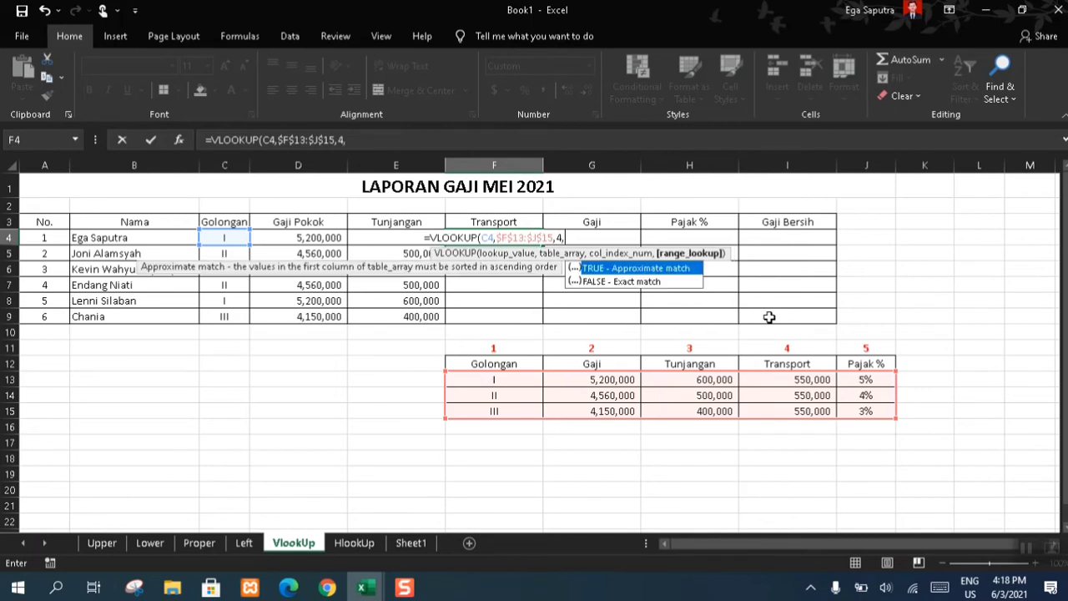
pyautogui.press('Return')
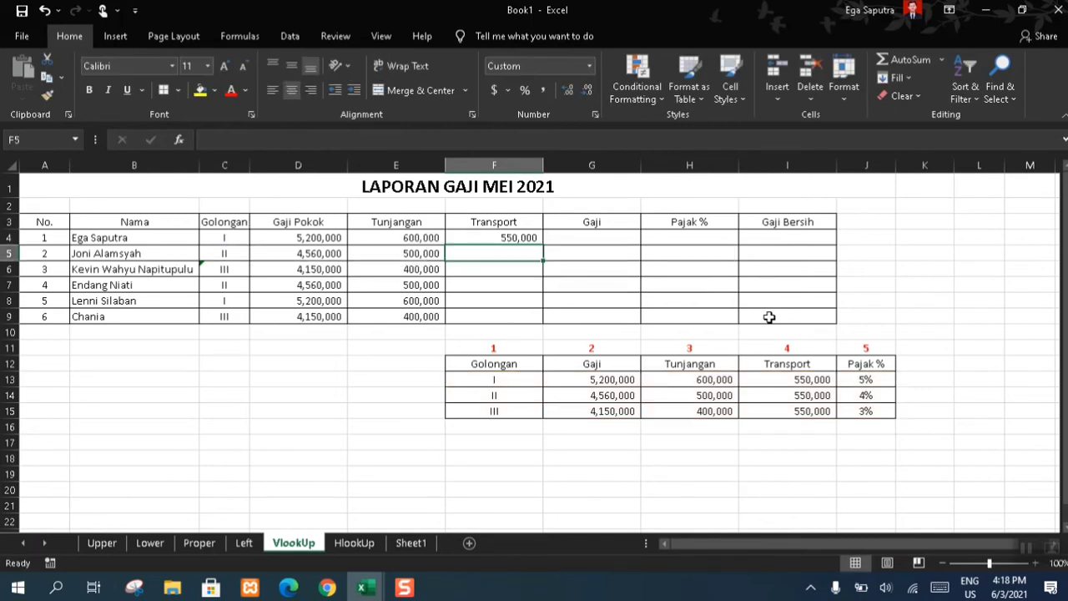
pyautogui.click(518, 237)
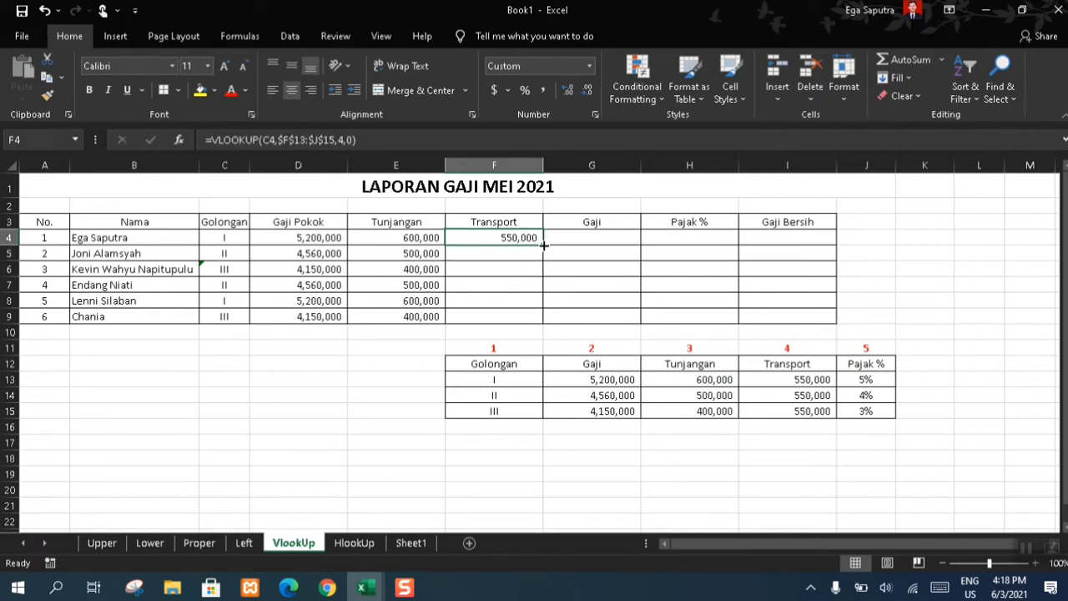
pyautogui.moveTo(544, 245); pyautogui.dragTo(543, 326)
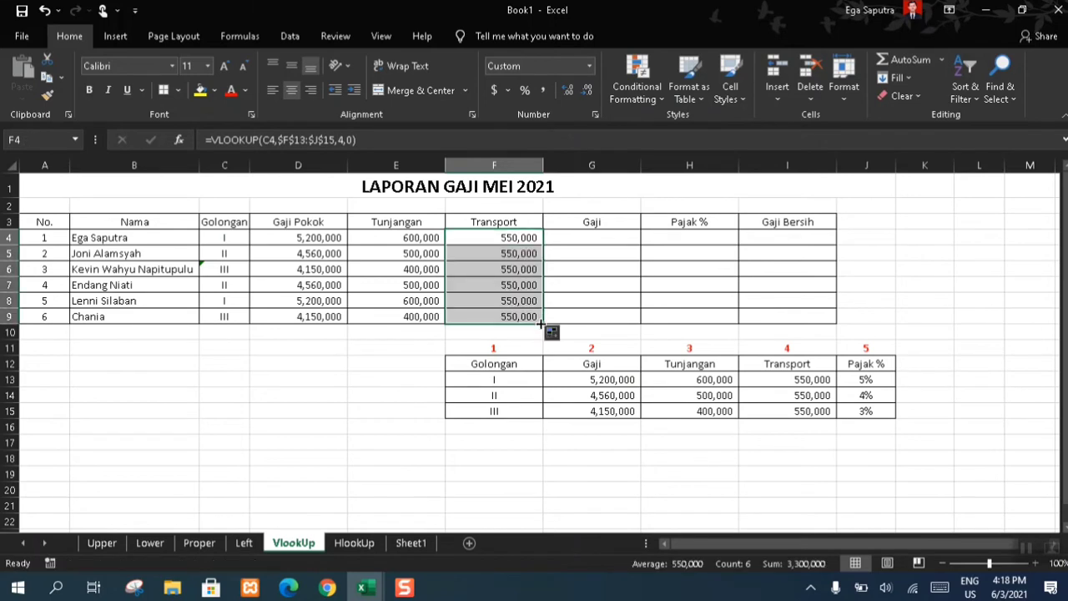
# Total the Gaji in cell G4 with a SUM of D4:F4 and copy the formula down to G9
pyautogui.click(625, 238)
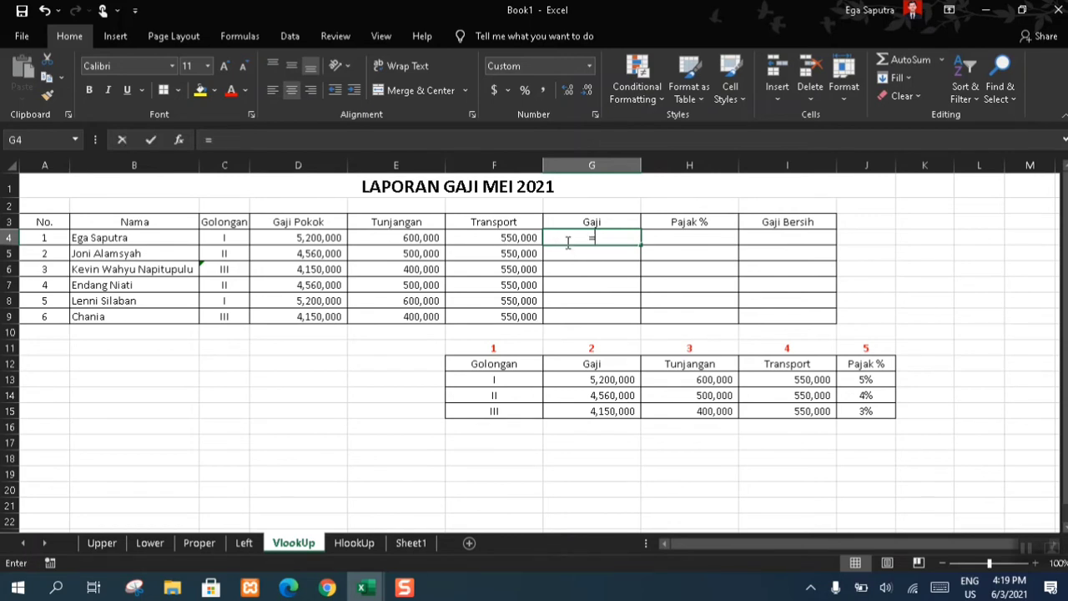
pyautogui.write('=SU')
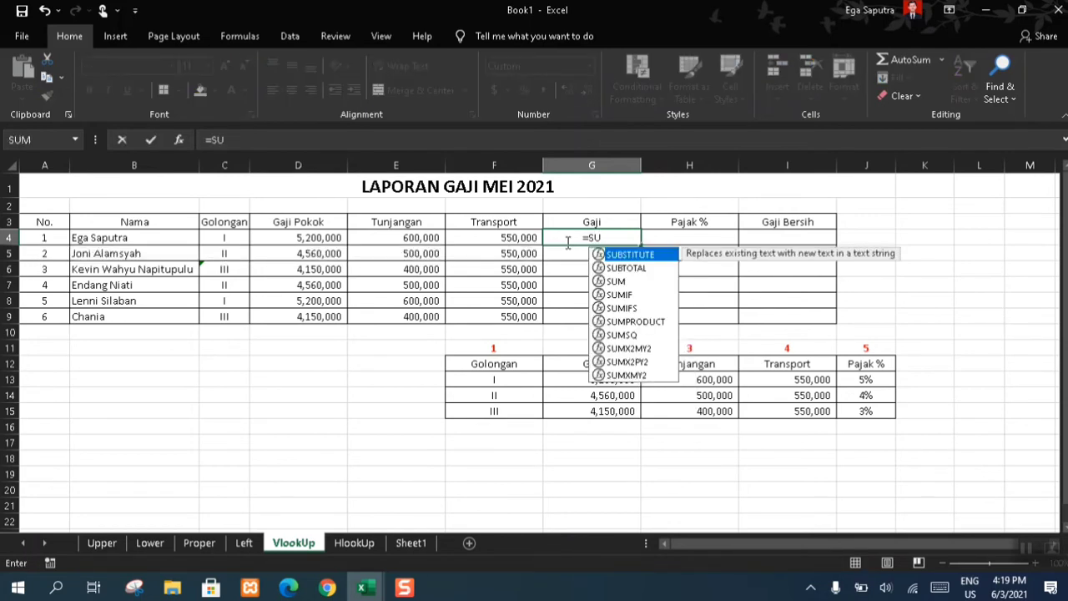
pyautogui.write('M(')
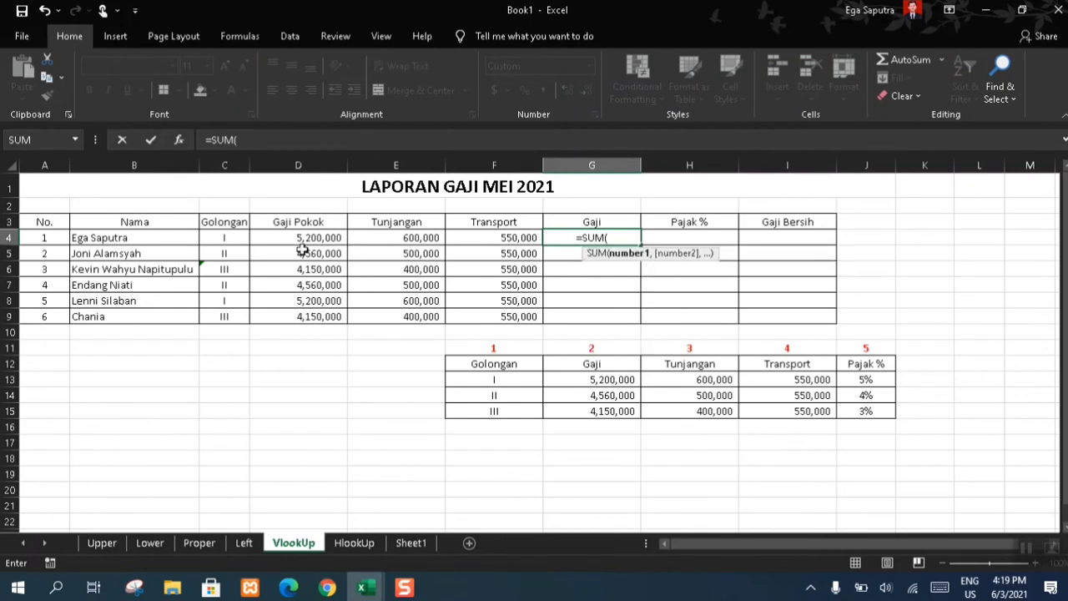
pyautogui.moveTo(294, 237); pyautogui.dragTo(469, 237)
pyautogui.press('Return')
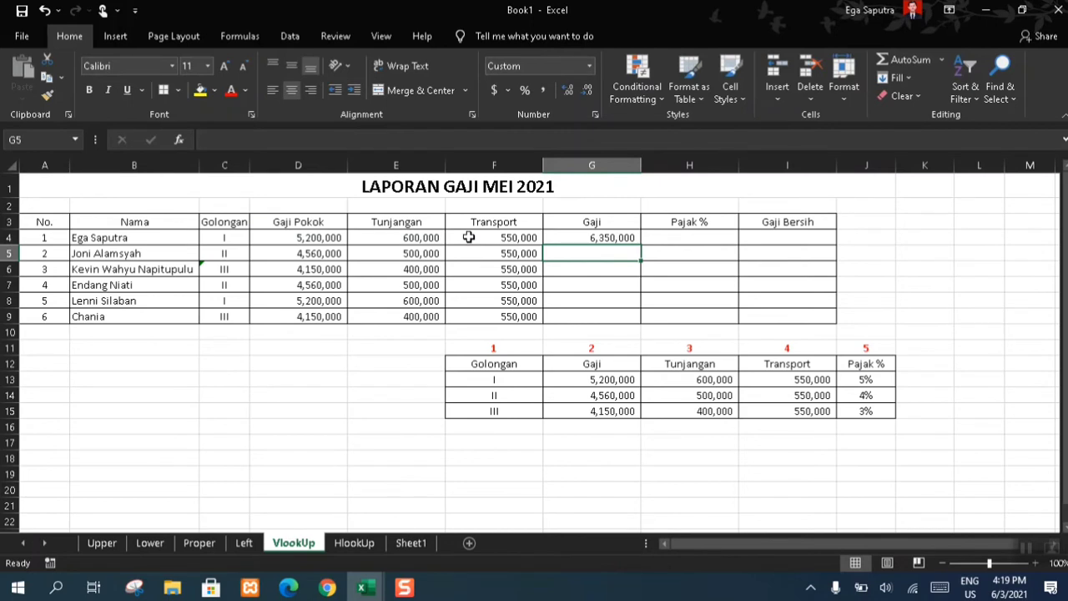
pyautogui.click(635, 237)
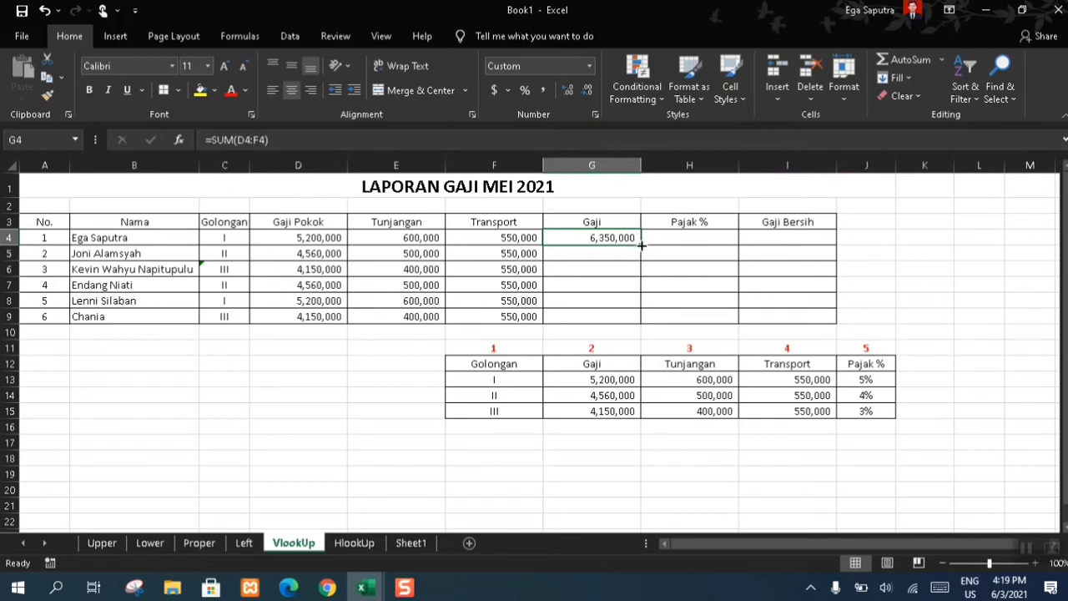
pyautogui.moveTo(640, 246); pyautogui.dragTo(638, 328)
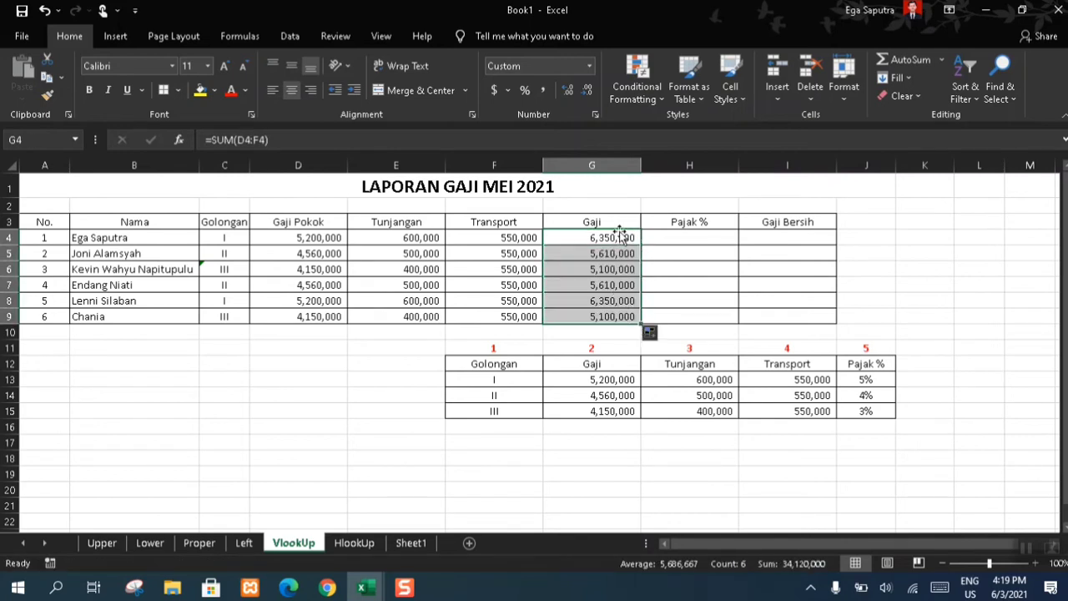
# Start a VLOOKUP formula for Pajak % in cell H4 with the Golongan cell C4 as lookup value
pyautogui.click(720, 239)
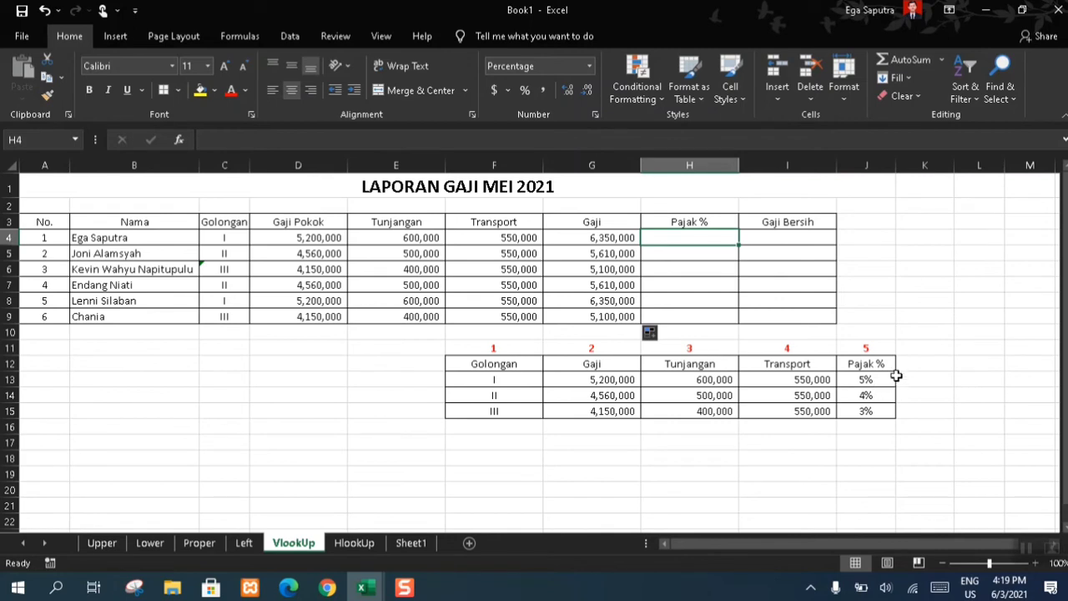
pyautogui.moveTo(877, 331); pyautogui.dragTo(898, 417)
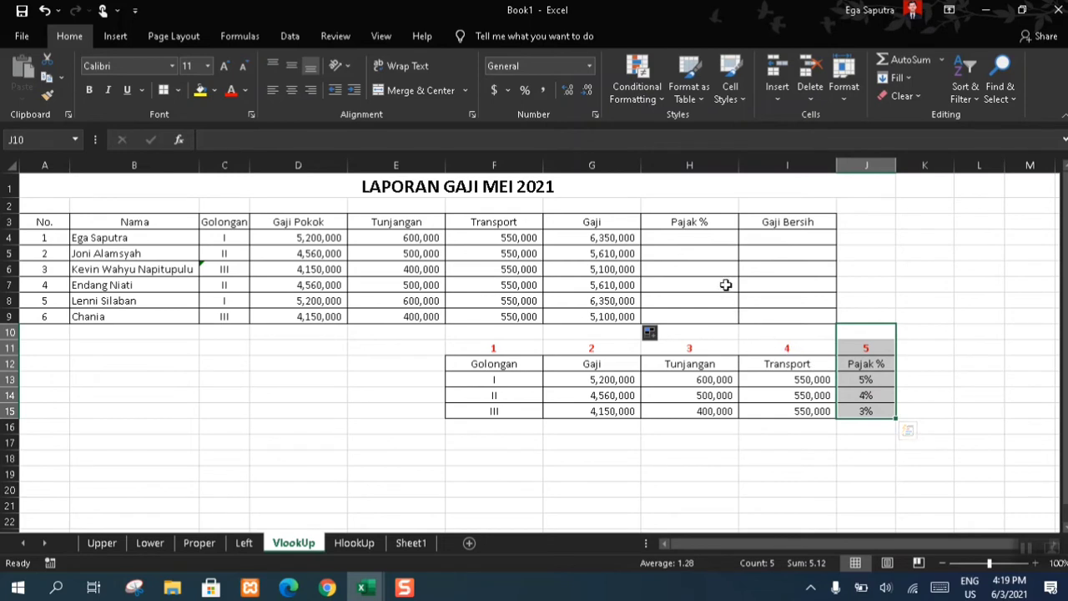
pyautogui.click(714, 234)
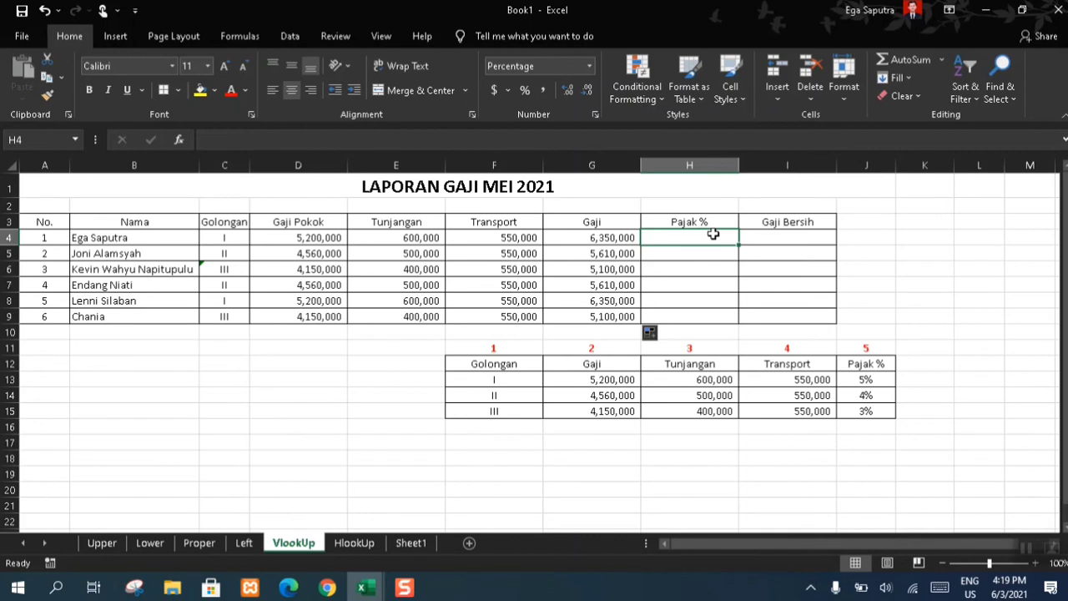
pyautogui.write('=vlo')
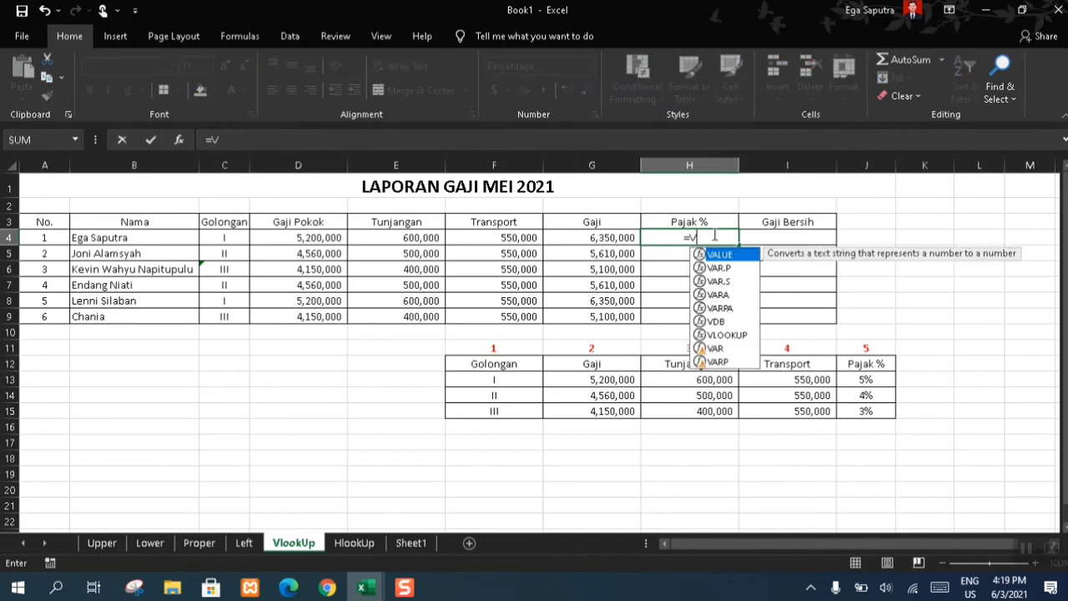
pyautogui.press('Tab')
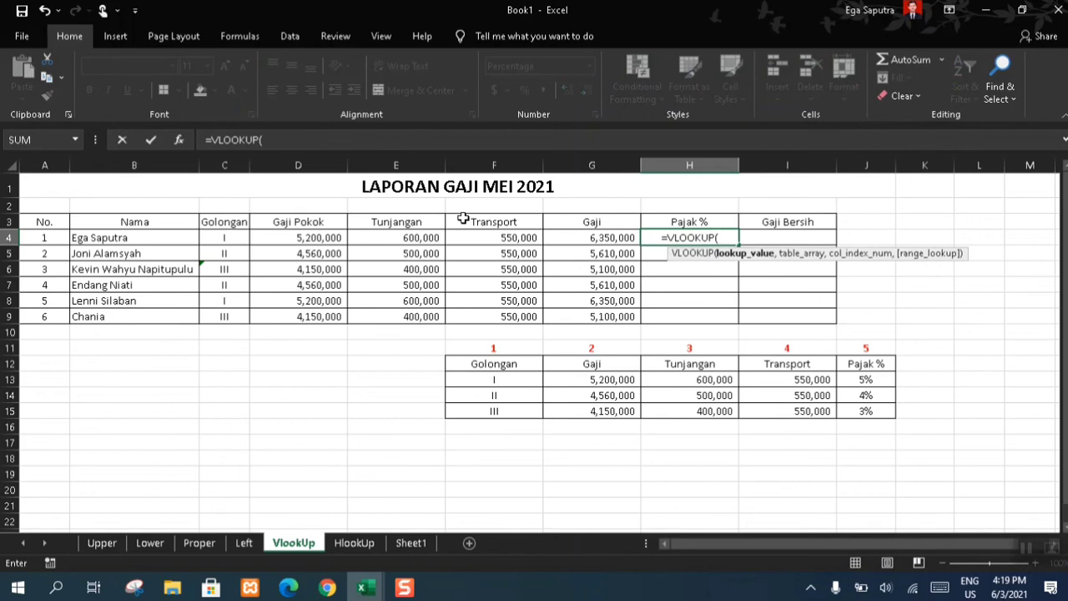
pyautogui.click(217, 241)
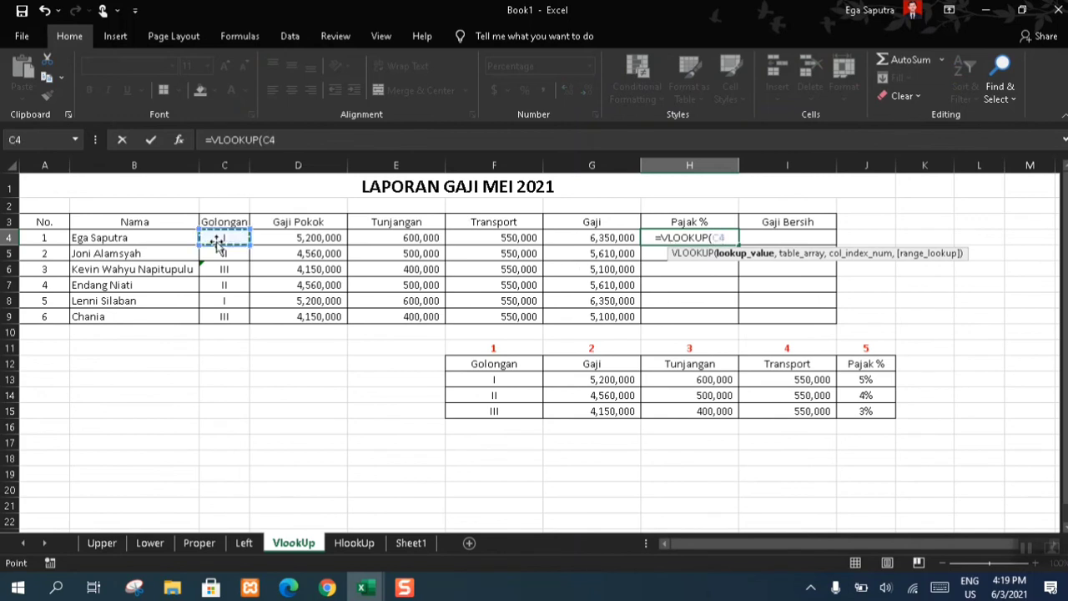
pyautogui.write(',')
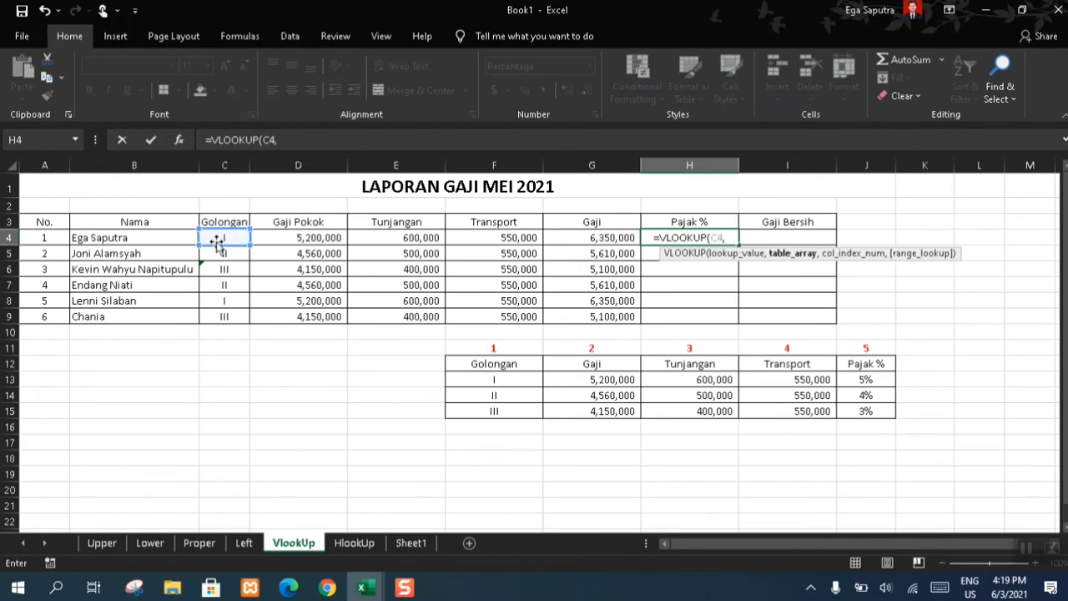
pyautogui.click(483, 380)
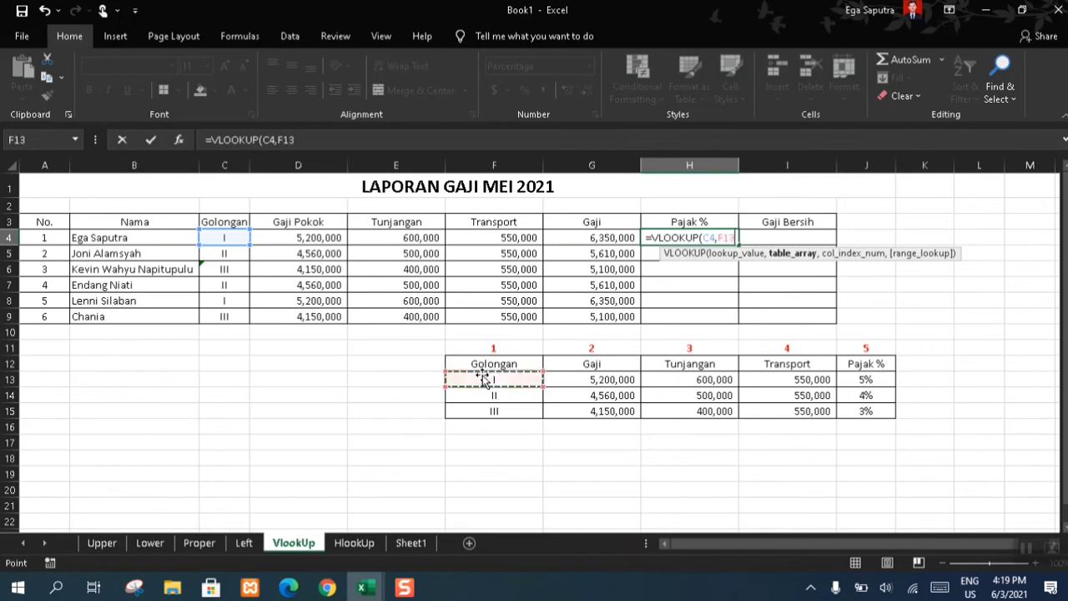
pyautogui.moveTo(483, 380)
pyautogui.mouseDown()
pyautogui.moveTo(679, 432)
pyautogui.moveTo(476, 385)
pyautogui.mouseUp()
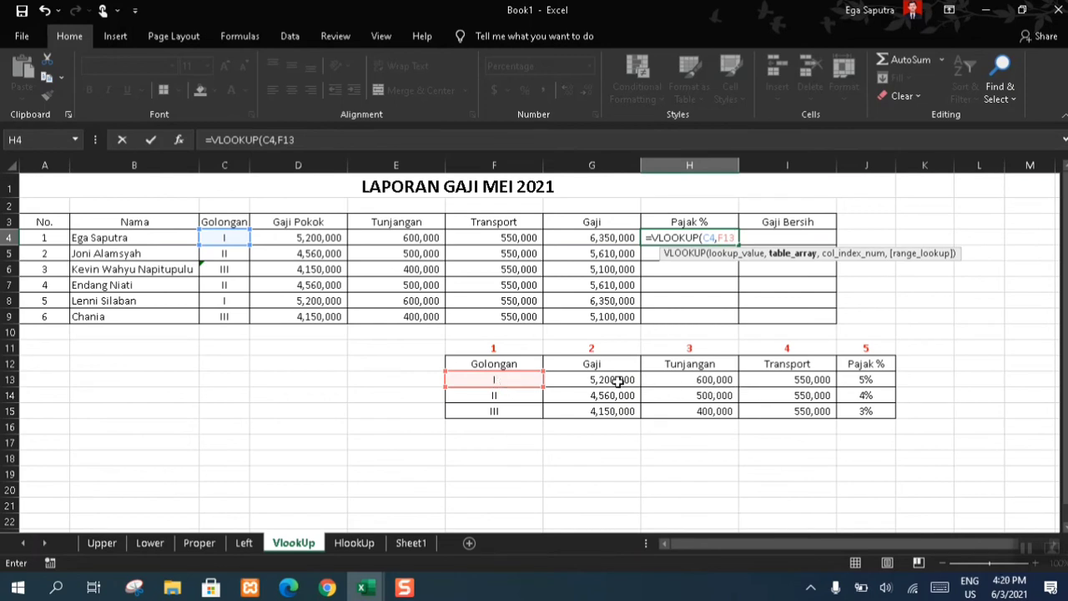
pyautogui.press('BackSpace')
pyautogui.press('BackSpace')
pyautogui.press('BackSpace')
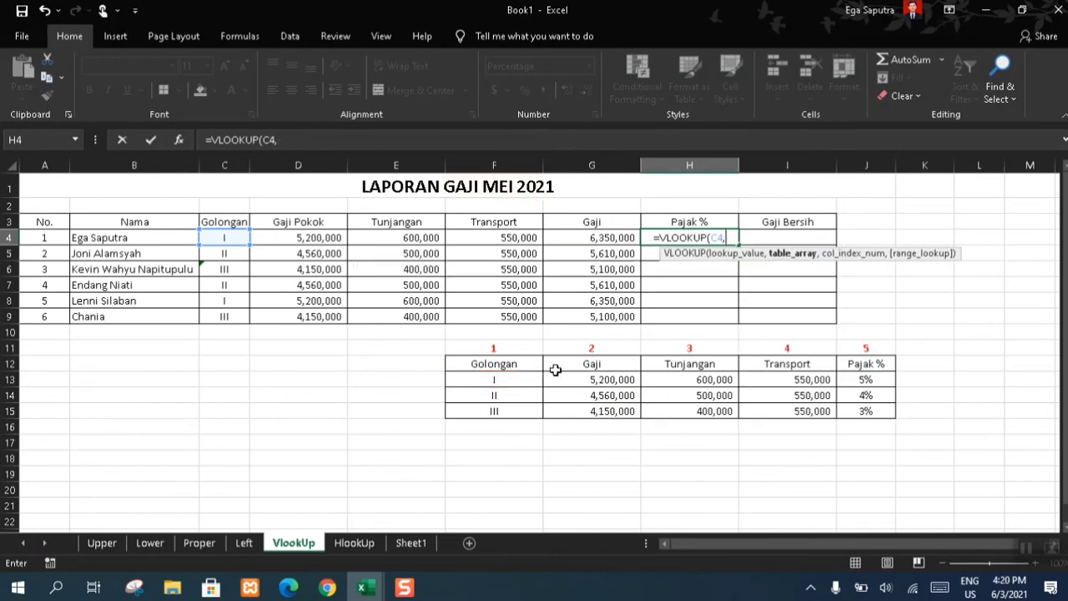
# Complete the H4 formula with the absolute table range $F$13:$J$15, column index 5 and range lookup 0, and copy it down to H9
pyautogui.moveTo(524, 381); pyautogui.dragTo(872, 403)
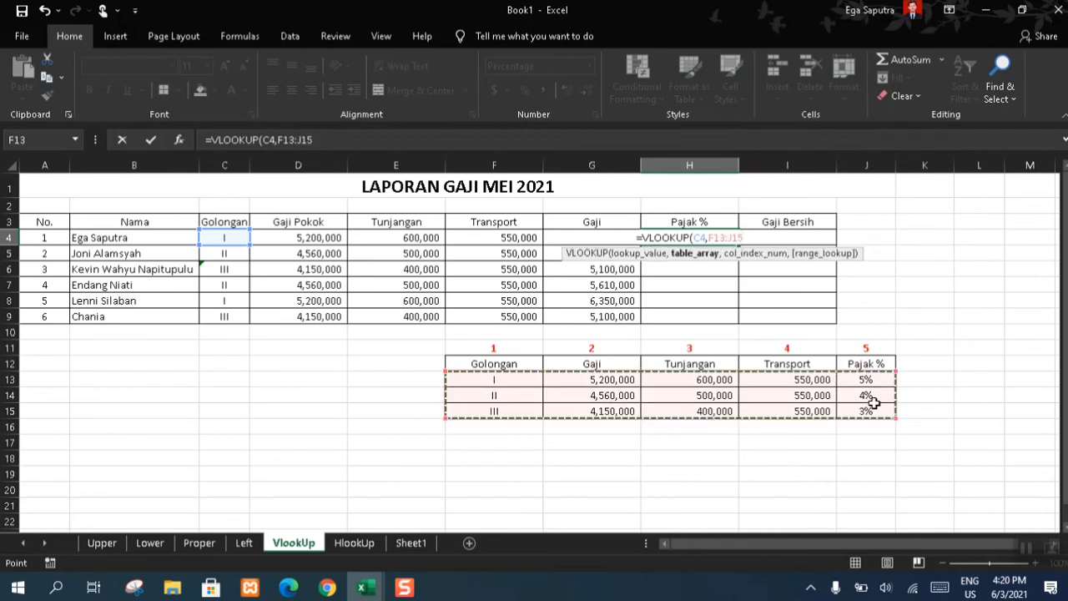
pyautogui.press('F4')
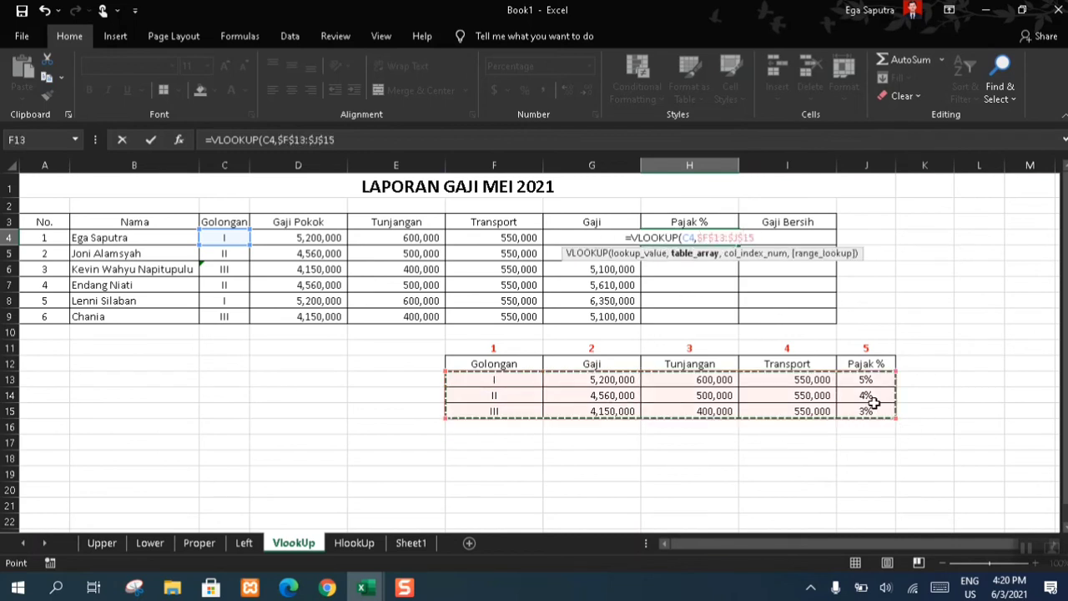
pyautogui.write(',')
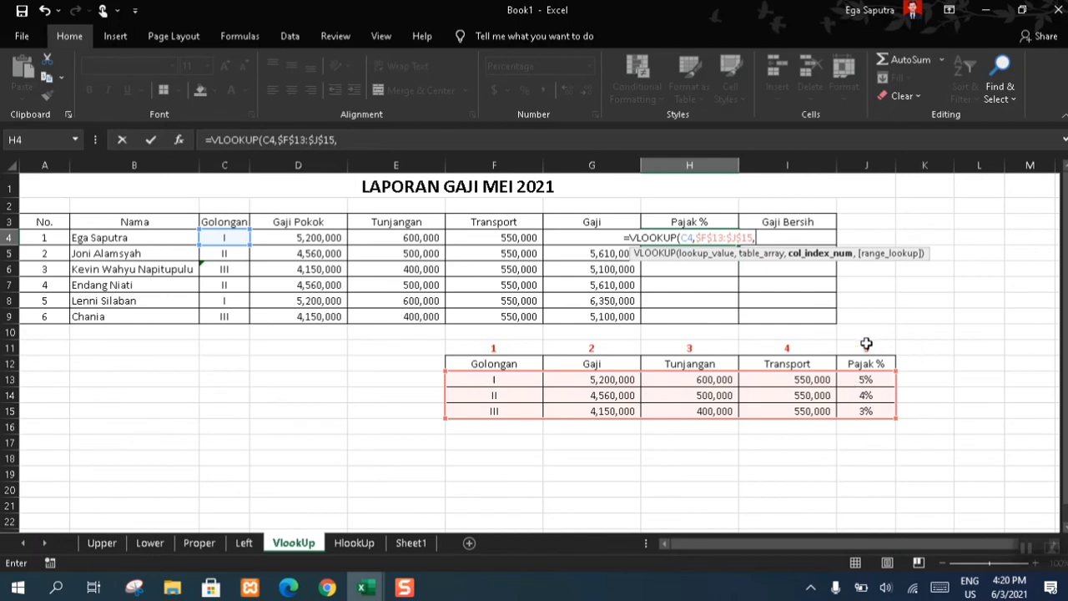
pyautogui.write('5')
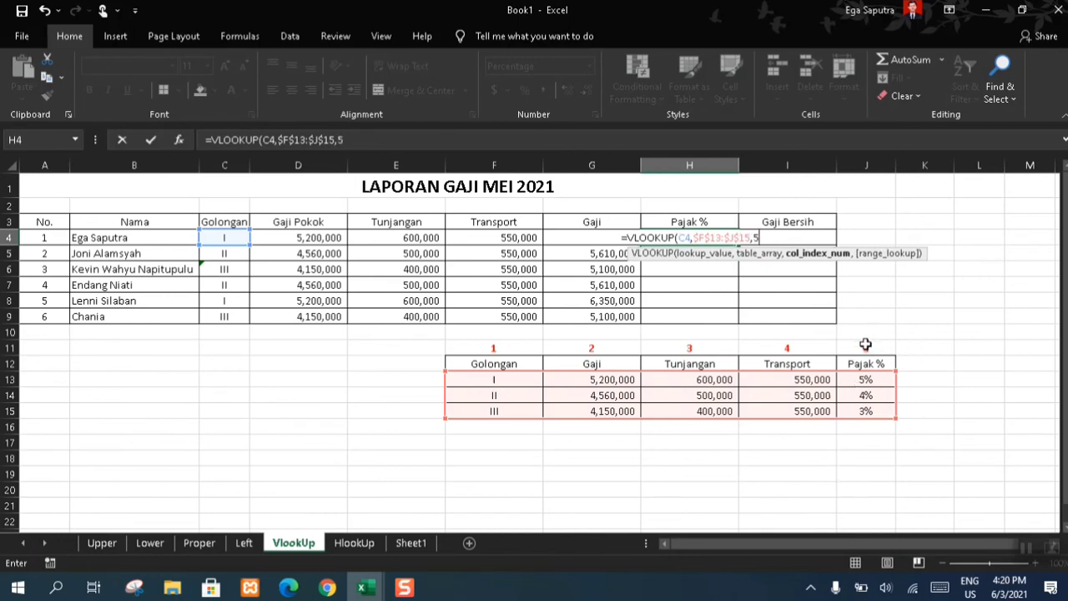
pyautogui.write(',')
pyautogui.press('Return')
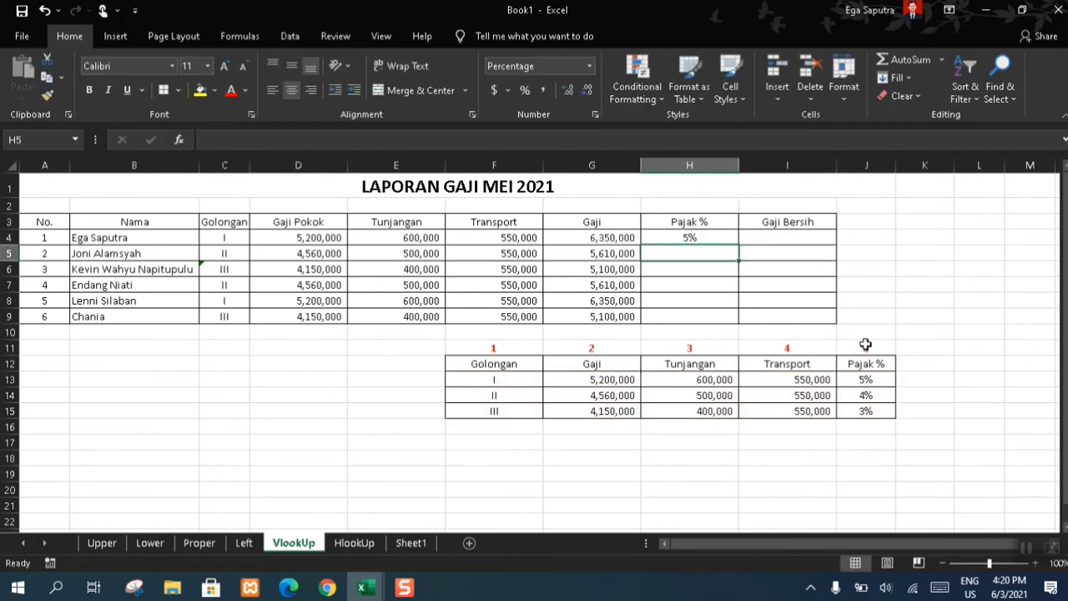
pyautogui.click(710, 238)
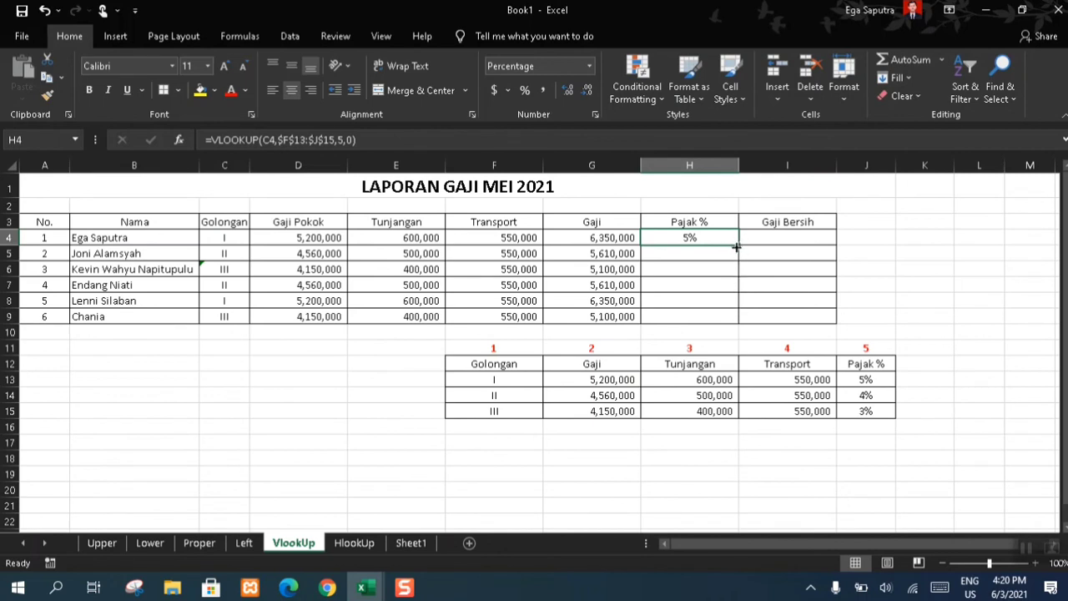
pyautogui.moveTo(735, 247); pyautogui.dragTo(740, 322)
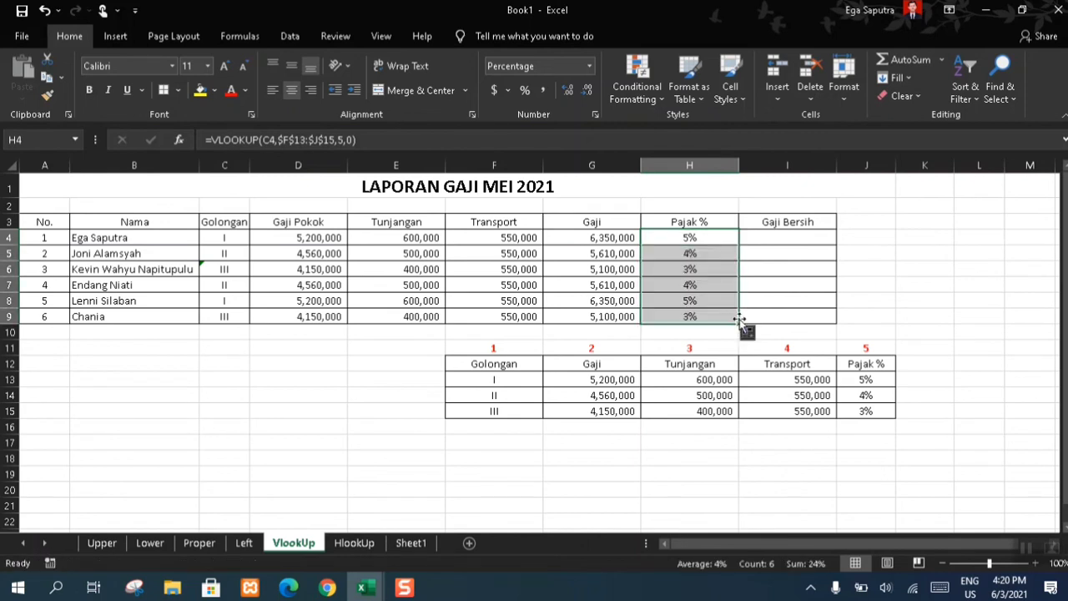
# Calculate Gaji Bersih in cell I4 with the formula =G4-(H4*G4), accepting the closing bracket correction
pyautogui.click(817, 235)
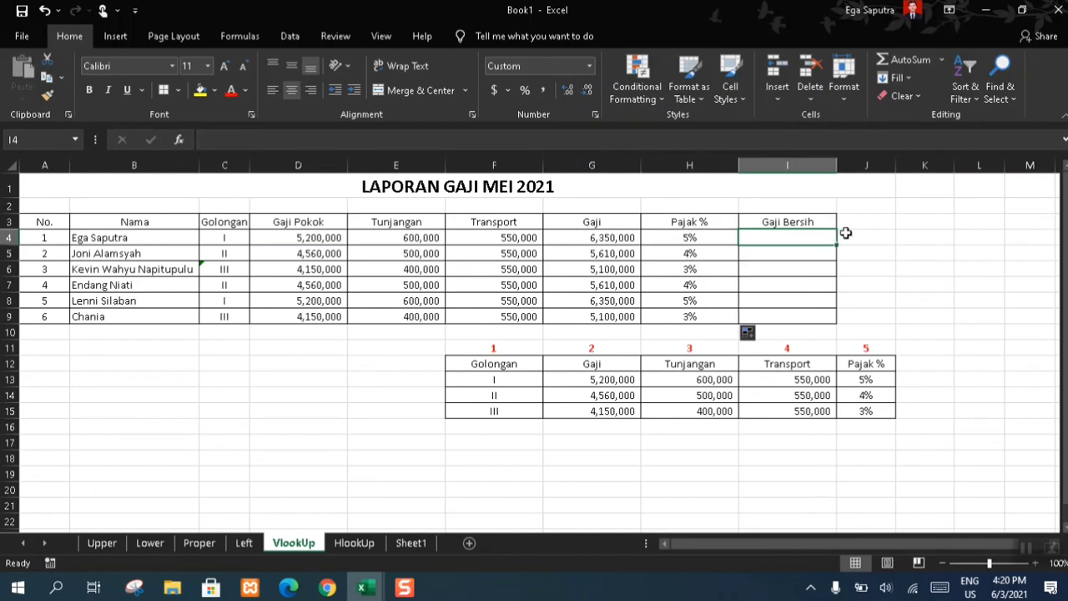
pyautogui.write('=')
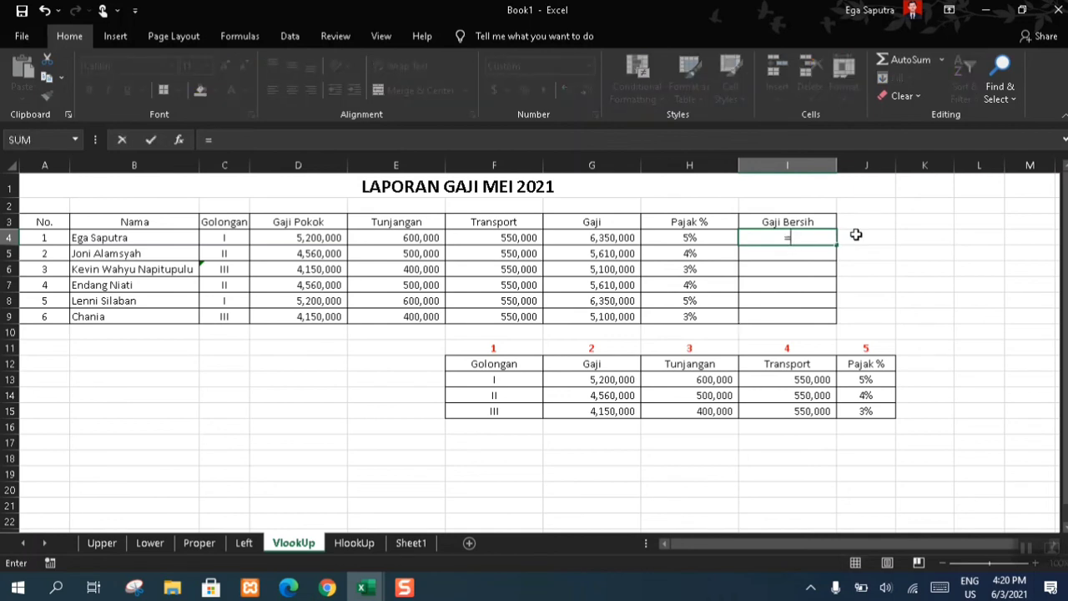
pyautogui.click(592, 236)
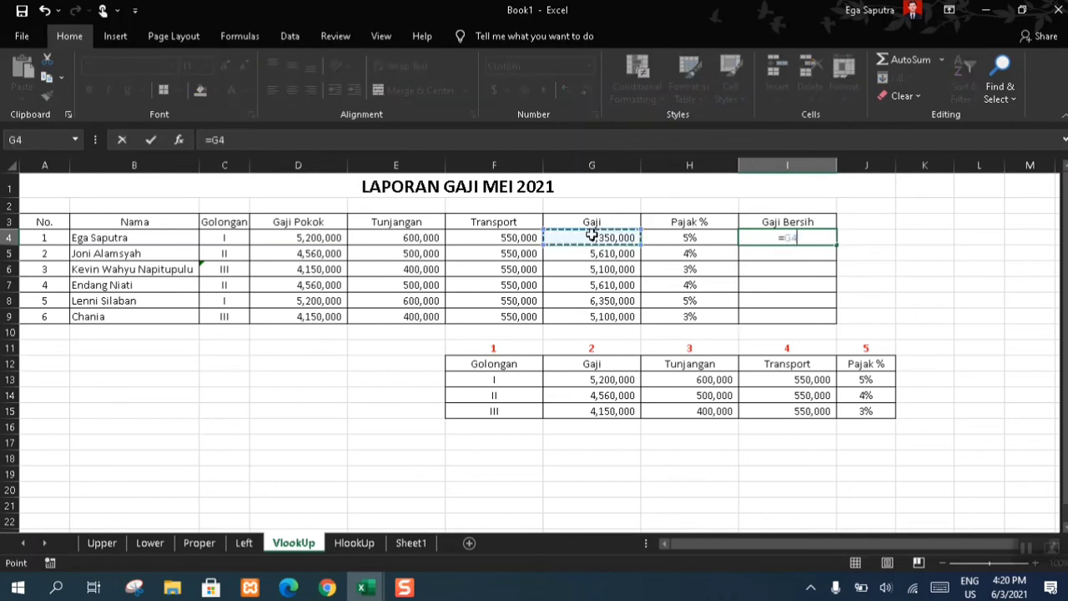
pyautogui.write('-')
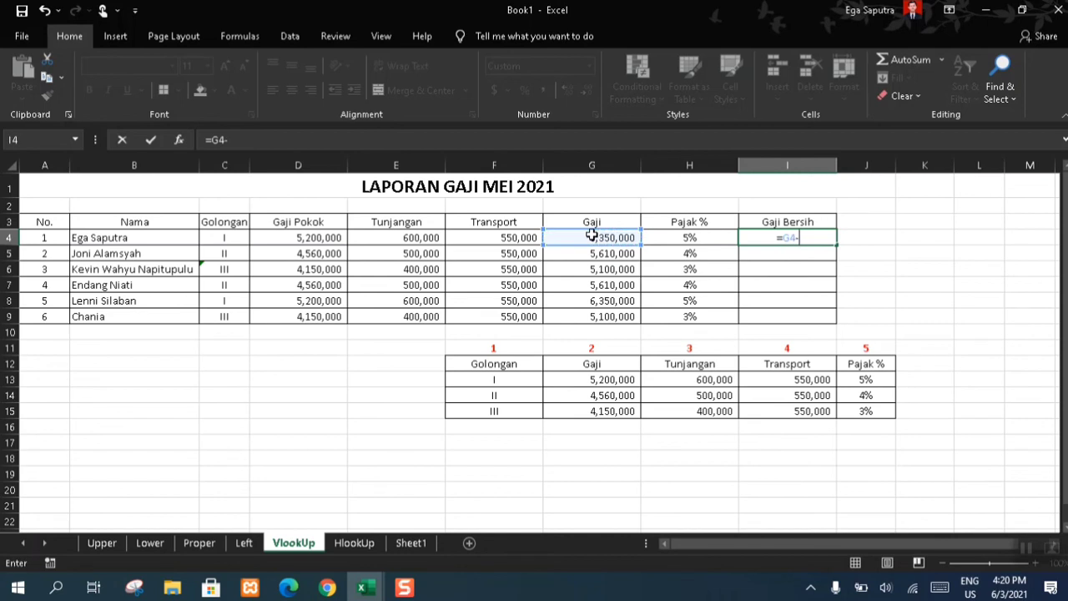
pyautogui.write('(')
pyautogui.click(708, 238)
pyautogui.write('*')
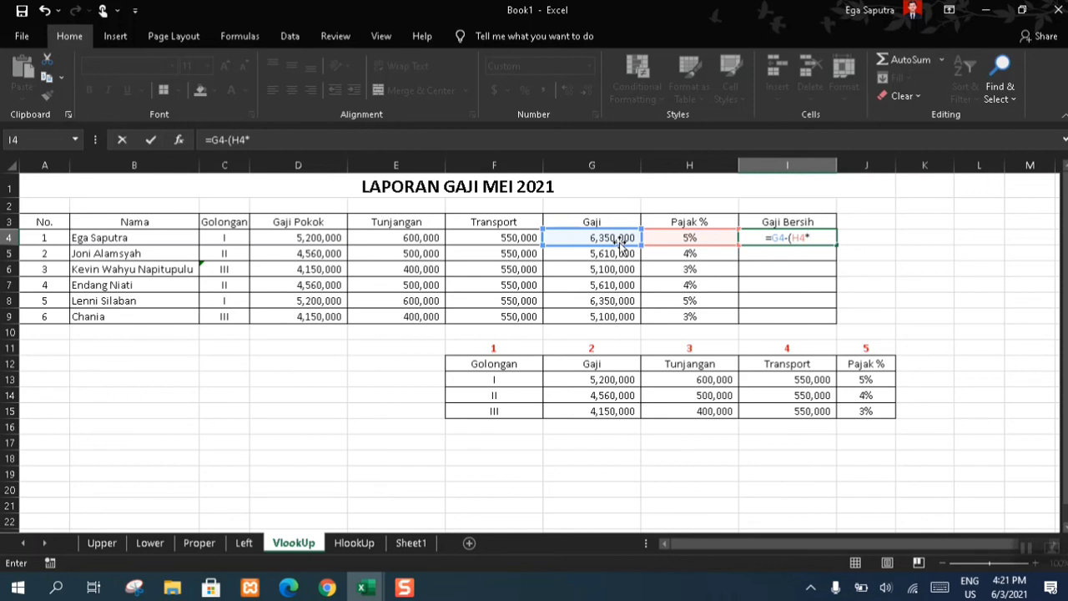
pyautogui.write('G4')
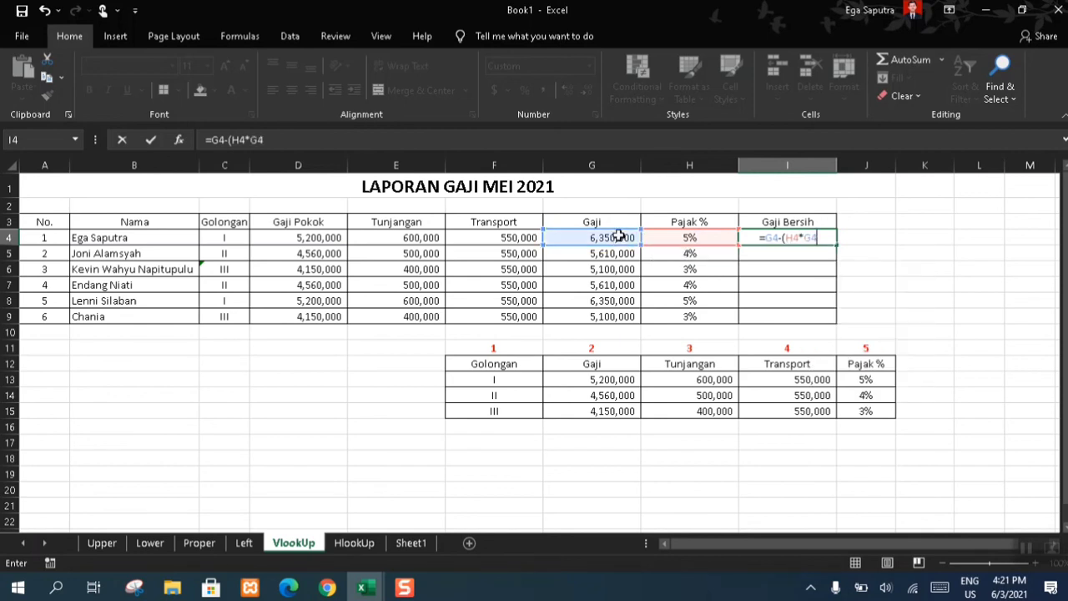
pyautogui.press('Return')
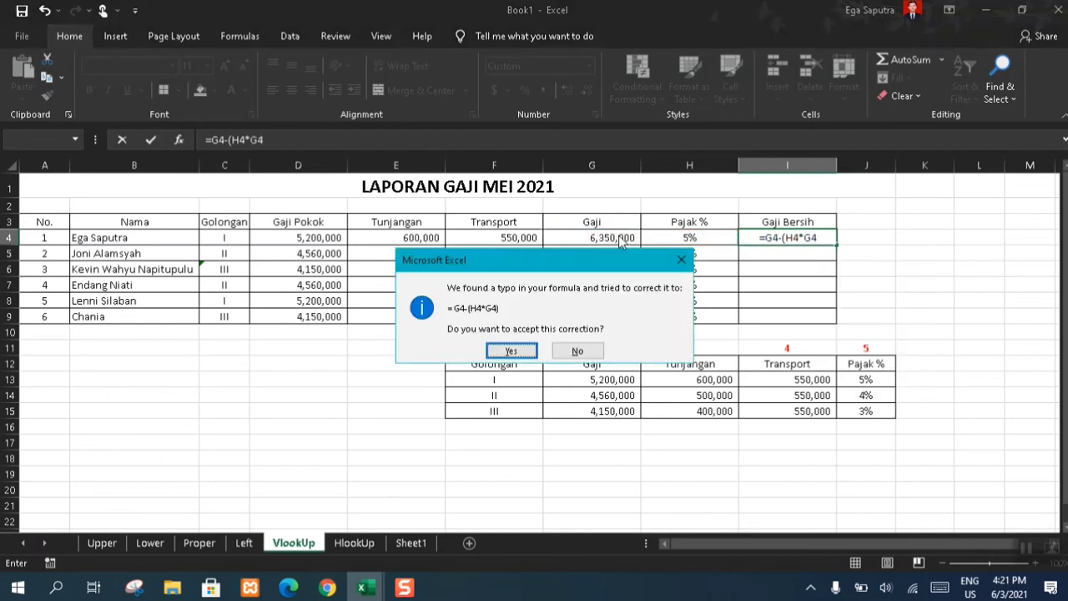
pyautogui.press('Return')
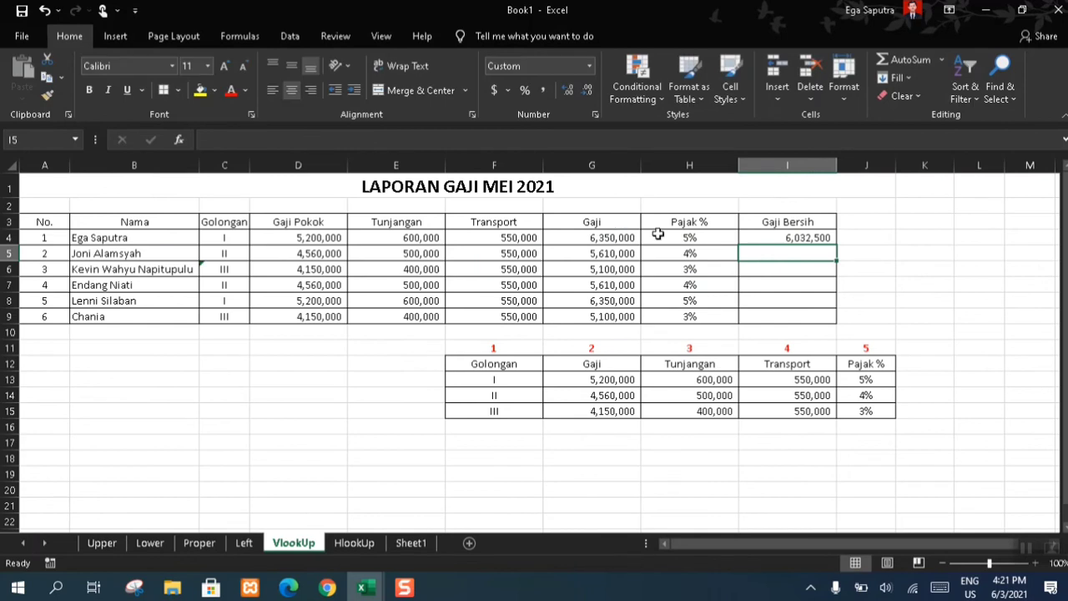
# Copy the Gaji Bersih formula from I4 down to I9 and select the column from its header
pyautogui.click(784, 238)
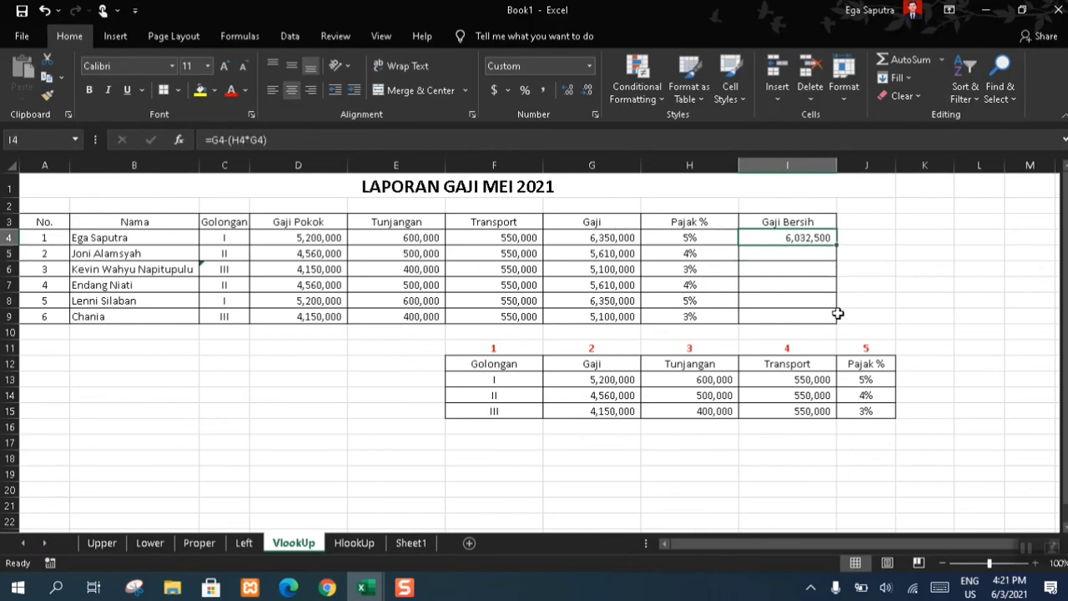
pyautogui.moveTo(840, 243); pyautogui.dragTo(823, 318)
pyautogui.click(874, 236)
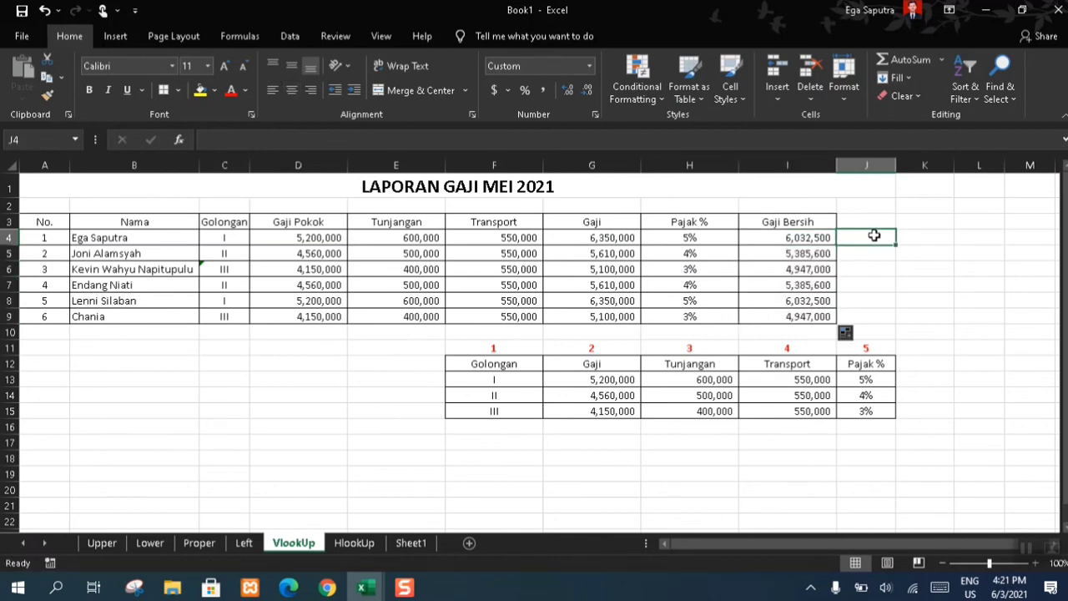
pyautogui.moveTo(815, 221); pyautogui.dragTo(813, 321)
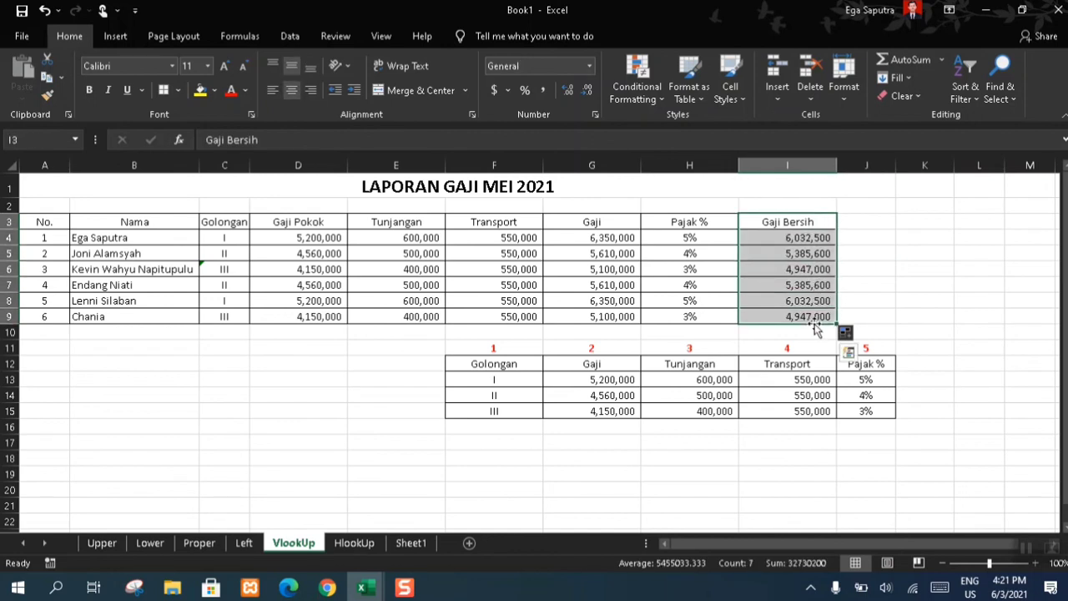
# Calculate the tax amount for the first employee in cell K4 with the formula =G4*H4
pyautogui.click(924, 222)
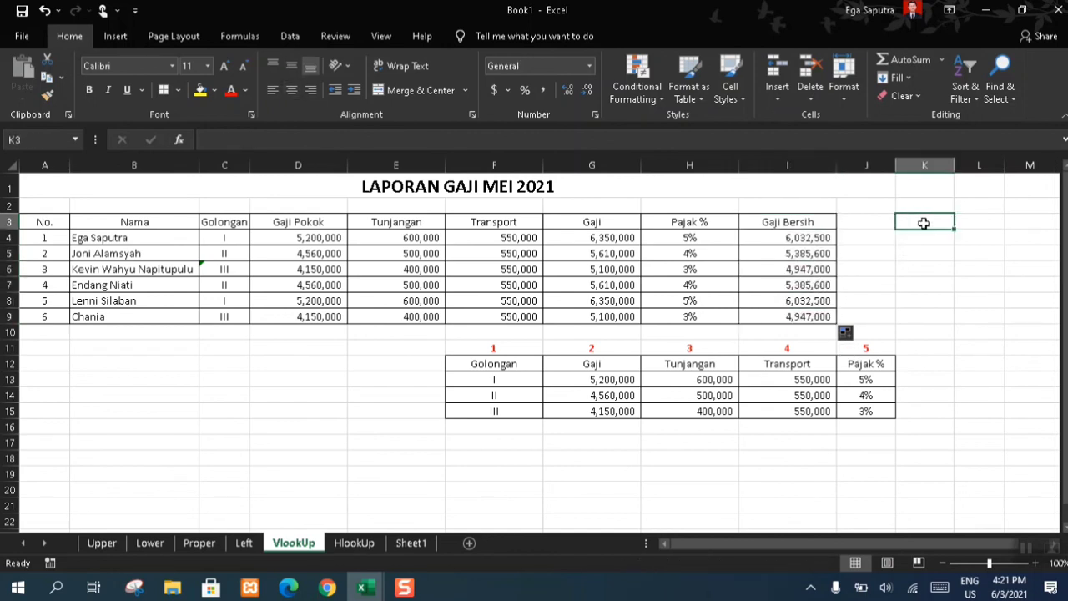
pyautogui.press('Down')
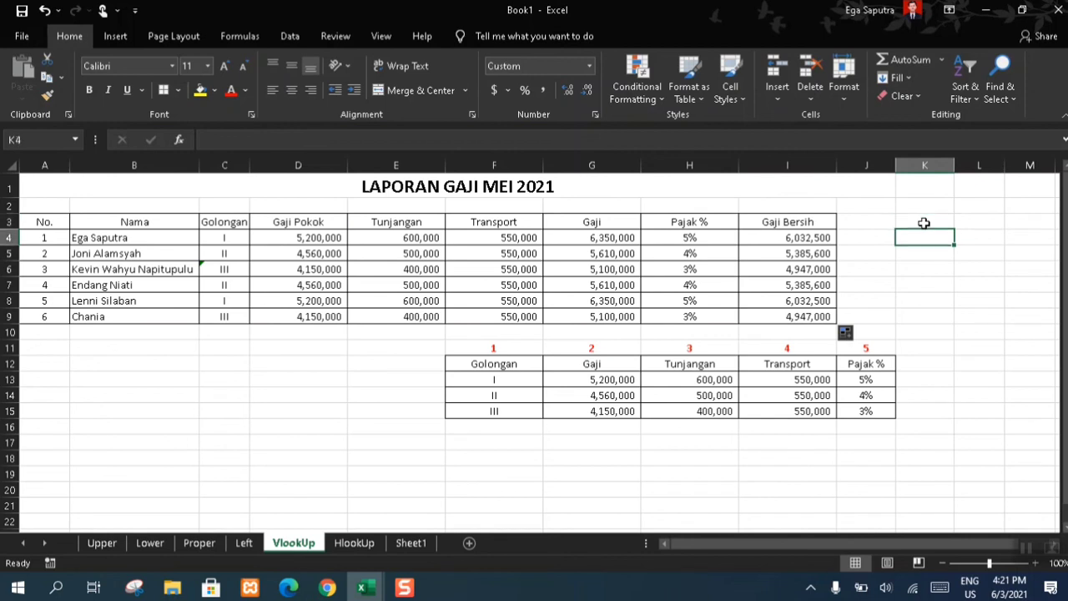
pyautogui.write('=V')
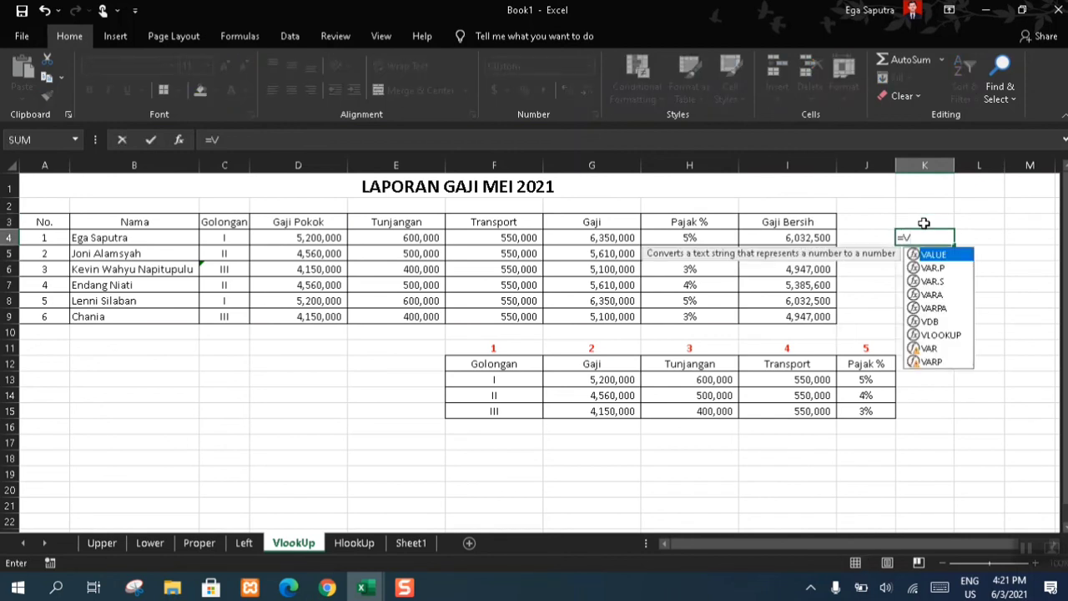
pyautogui.press('BackSpace')
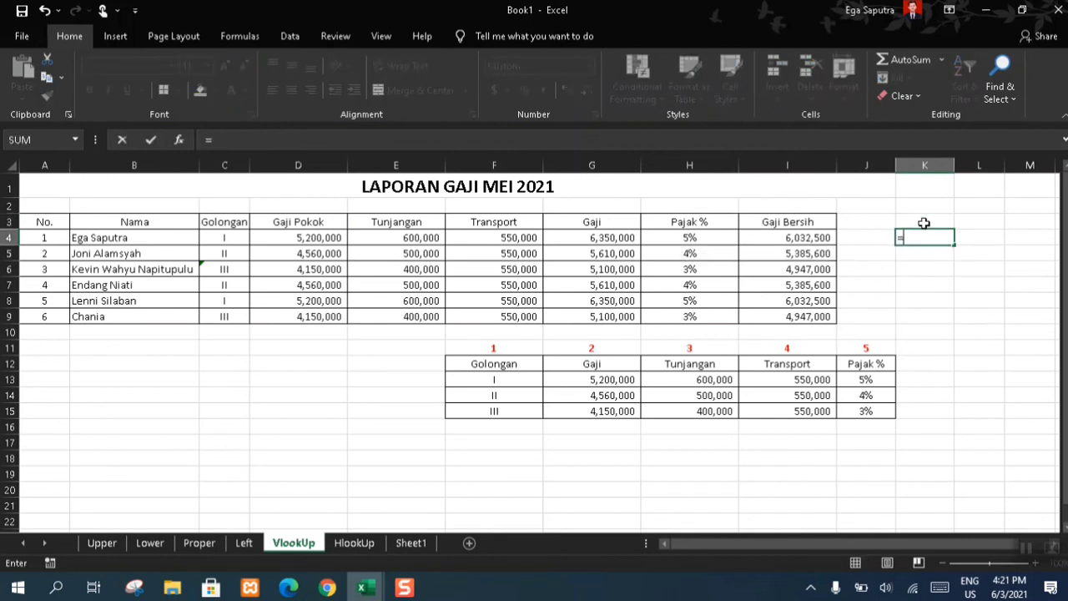
pyautogui.click(616, 239)
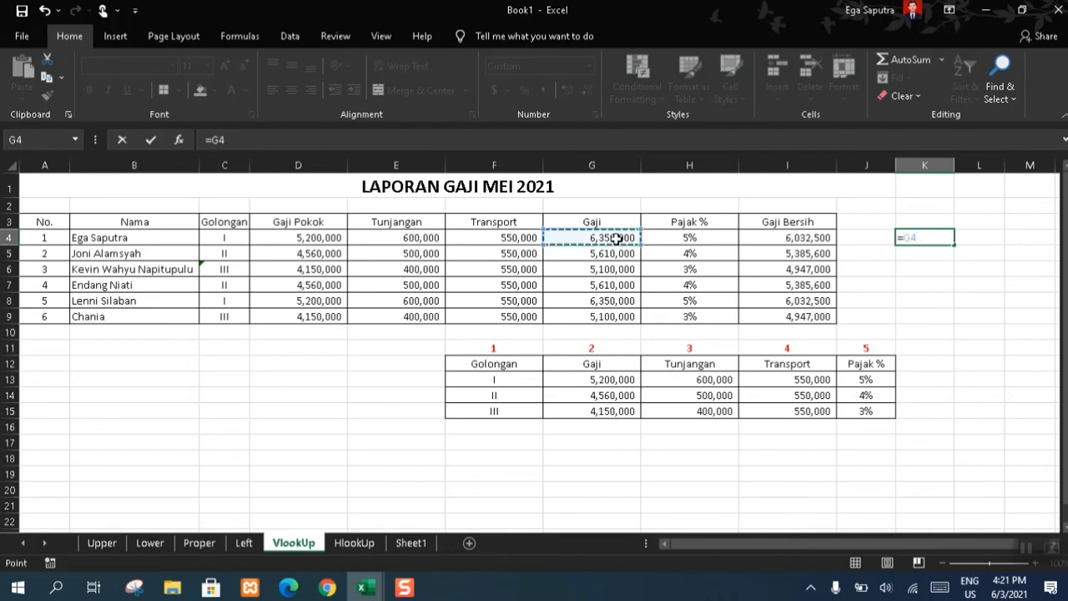
pyautogui.write('*')
pyautogui.click(672, 237)
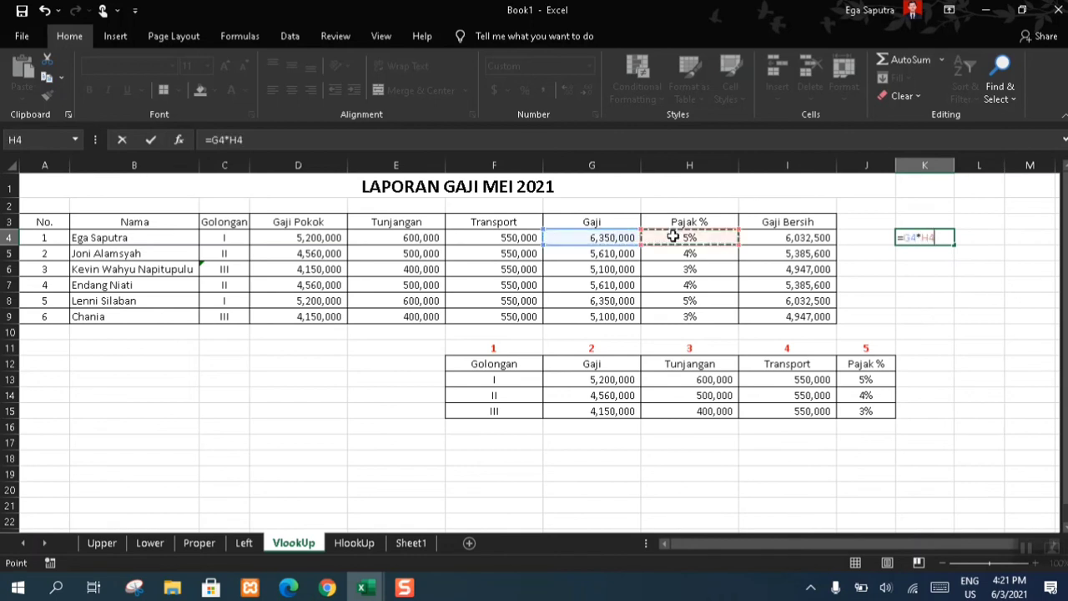
pyautogui.press('Return')
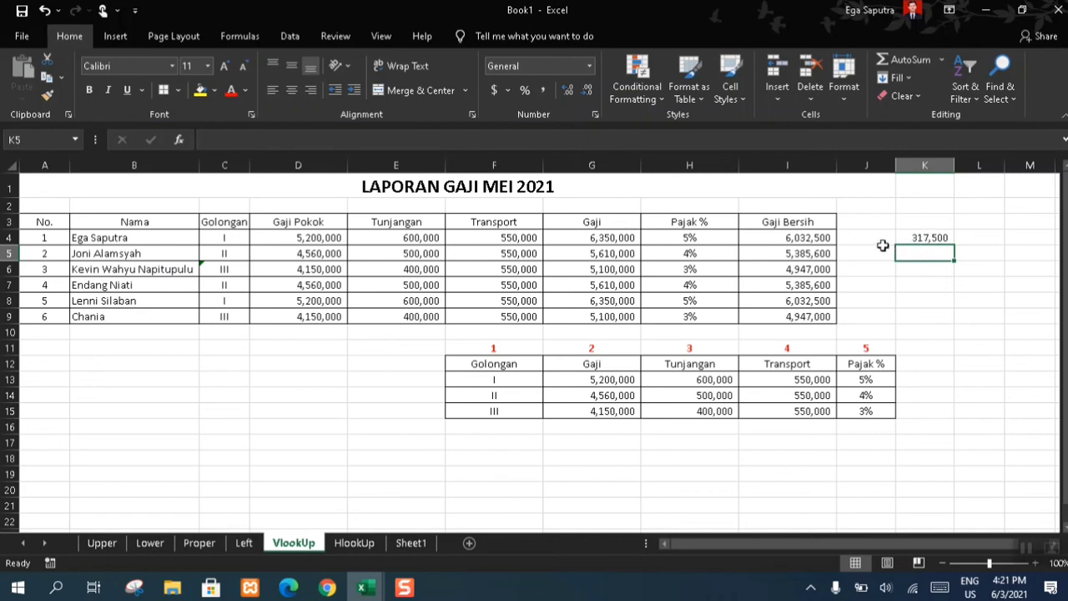
# Subtract the tax amount from Gaji in cell J4 with =G4-K4 and compare it with Gaji Bersih in I4
pyautogui.click(878, 239)
pyautogui.write('=')
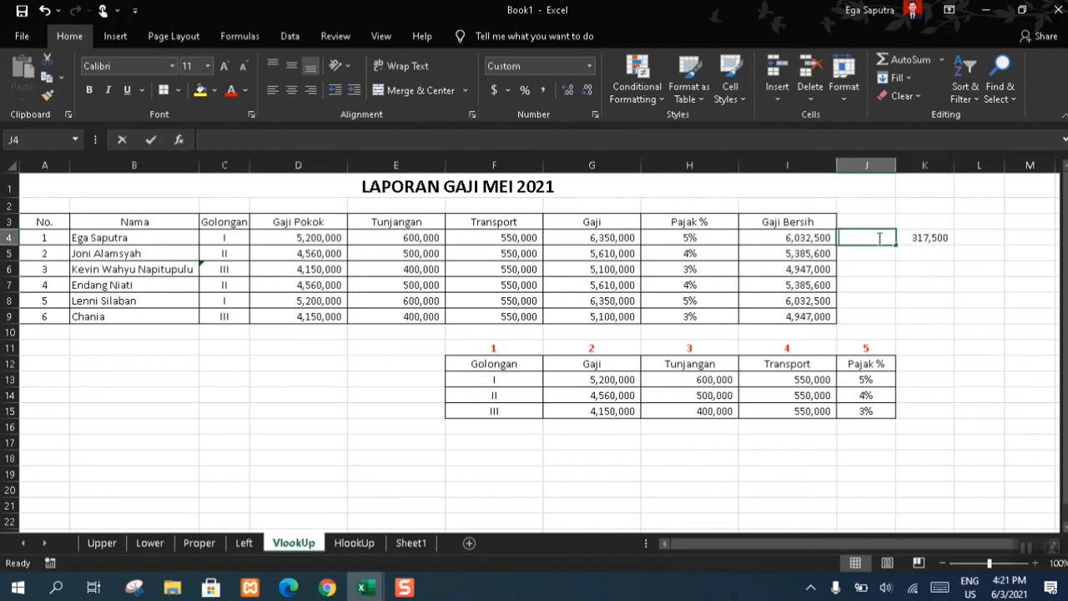
pyautogui.click(624, 240)
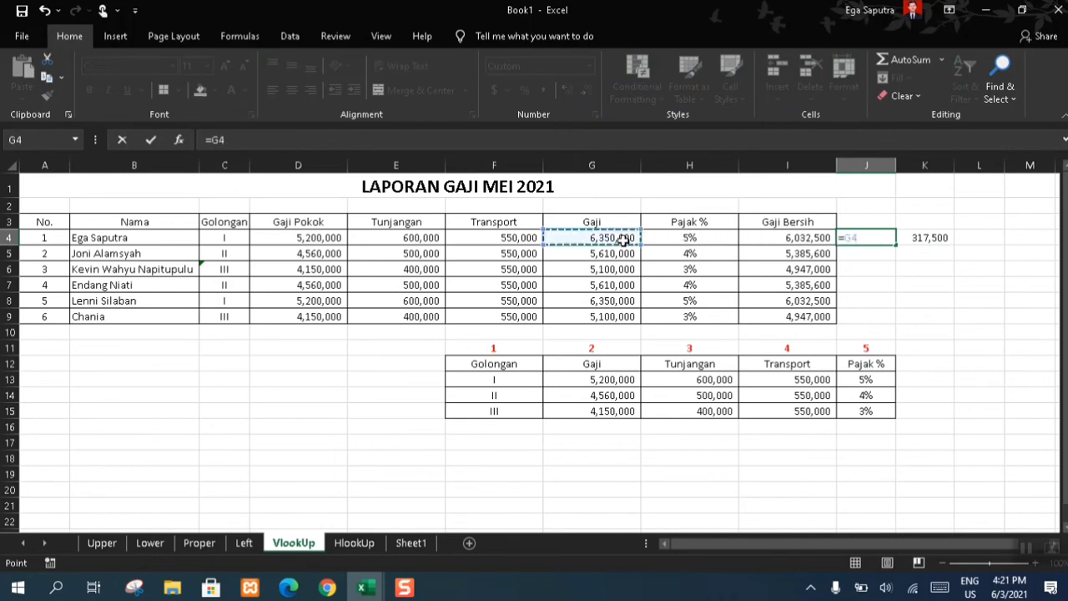
pyautogui.write('-')
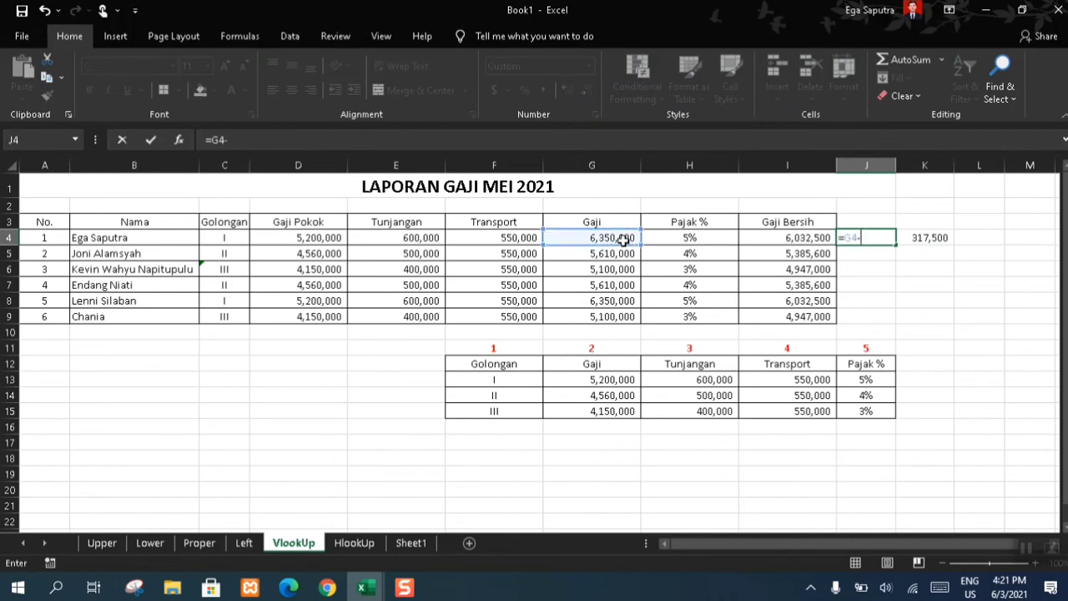
pyautogui.click(945, 238)
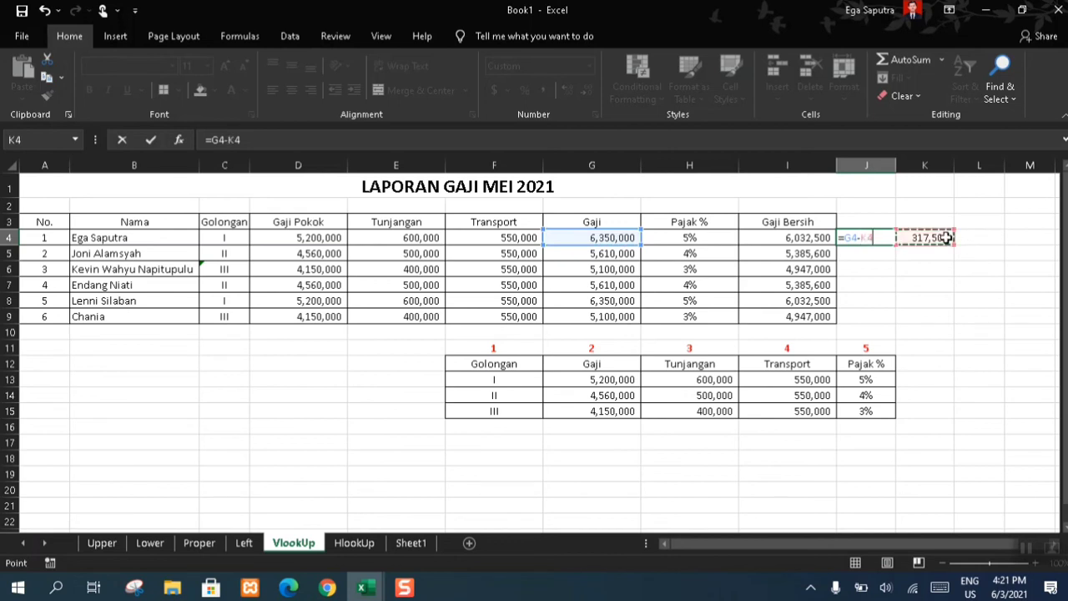
pyautogui.press('Return')
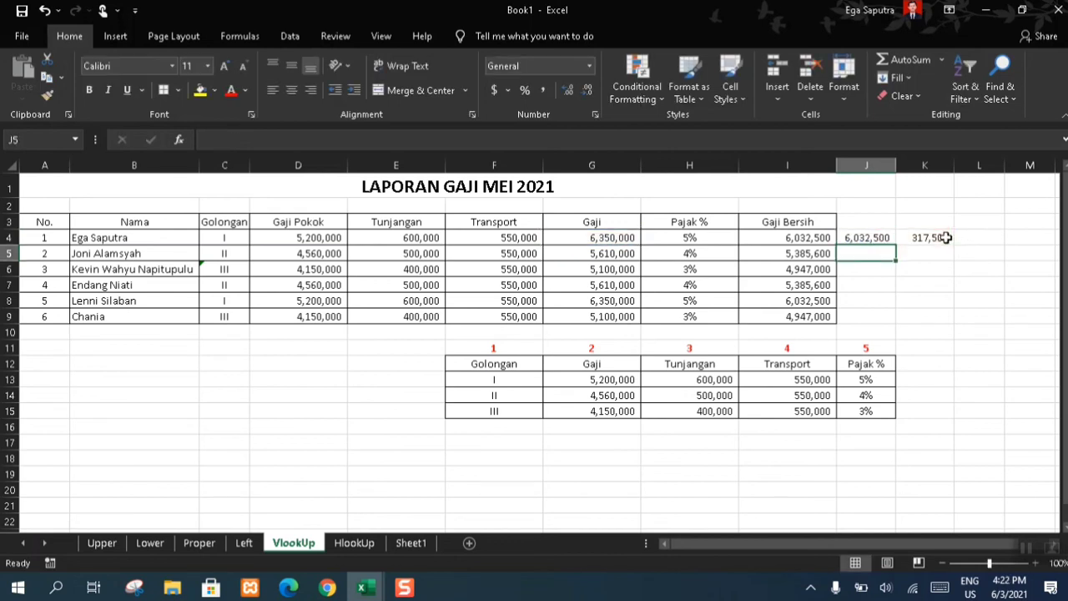
pyautogui.click(824, 238)
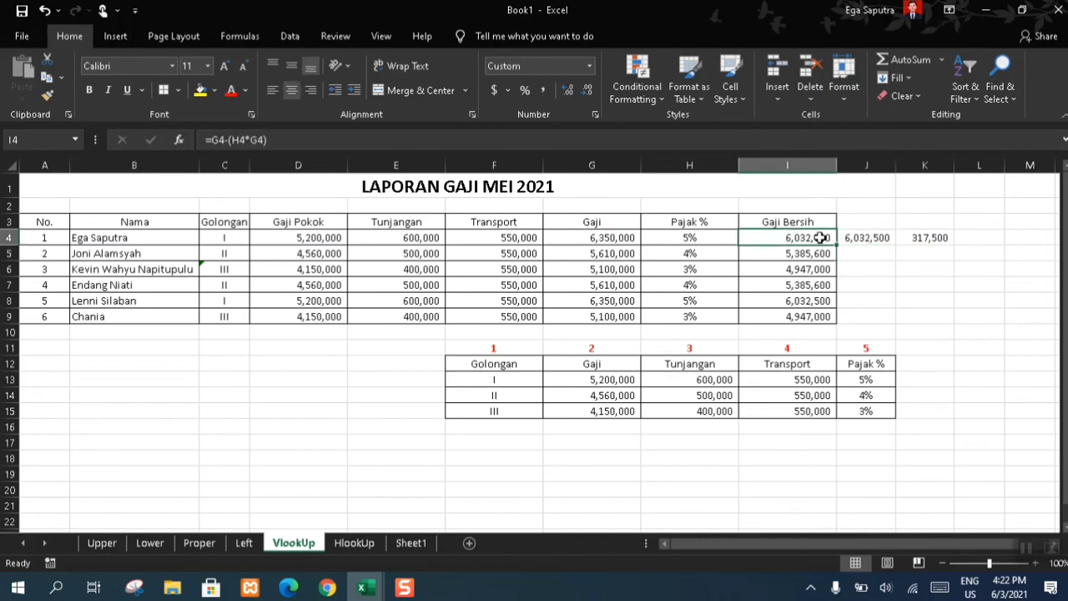
pyautogui.moveTo(821, 238); pyautogui.dragTo(868, 238)
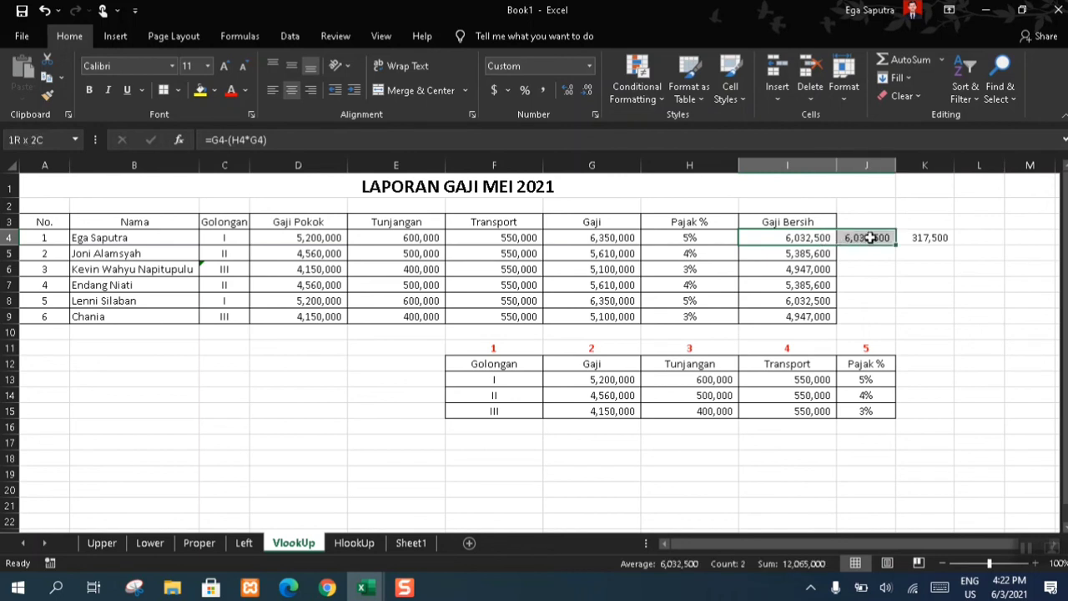
pyautogui.click(899, 295)
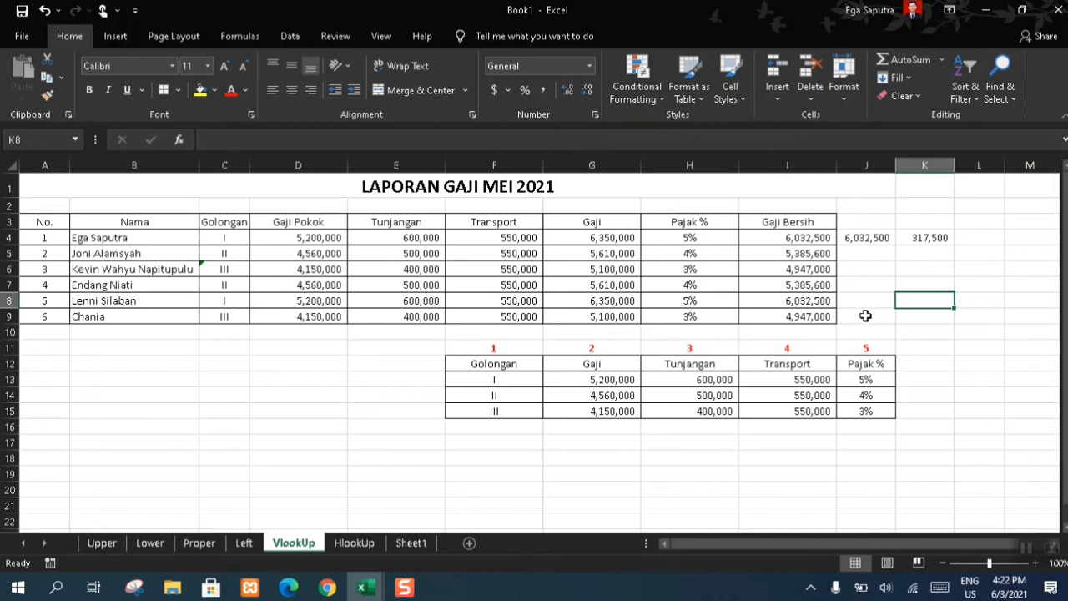
pyautogui.click(866, 315)
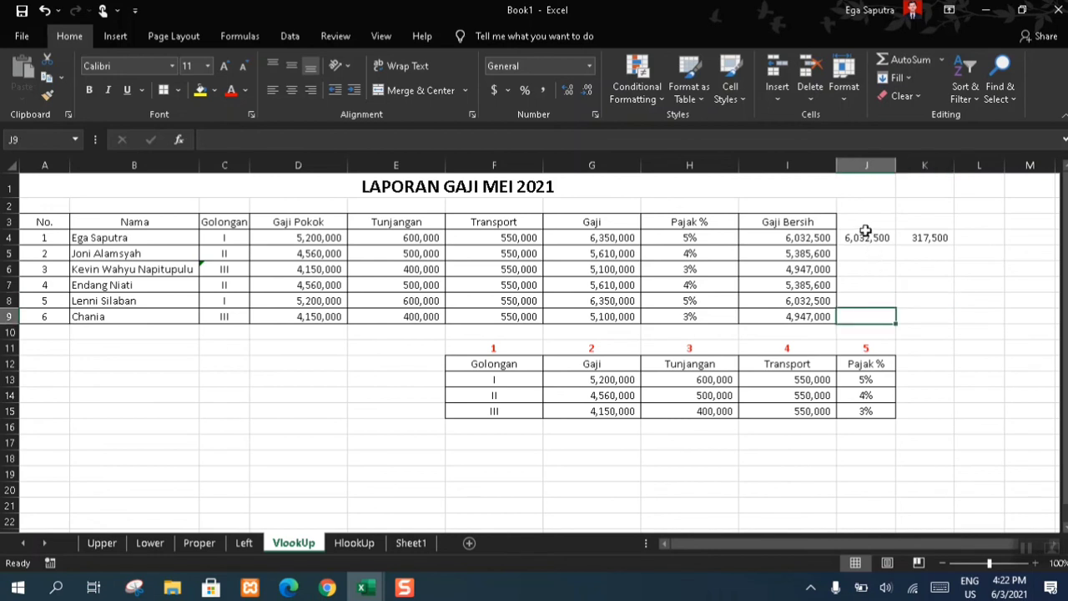
pyautogui.moveTo(871, 241); pyautogui.dragTo(867, 325)
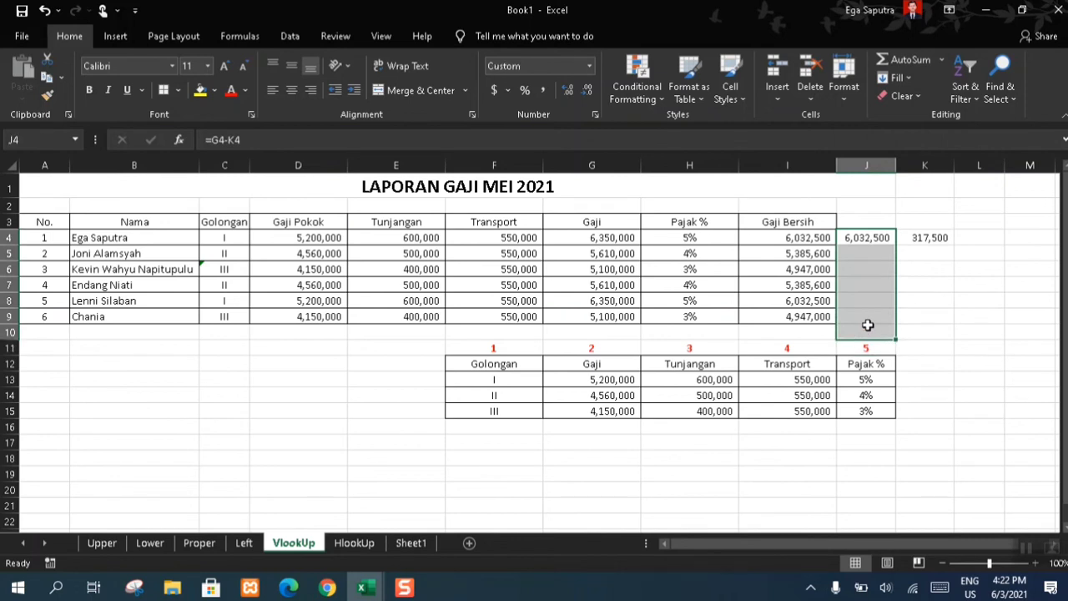
pyautogui.click(404, 589)
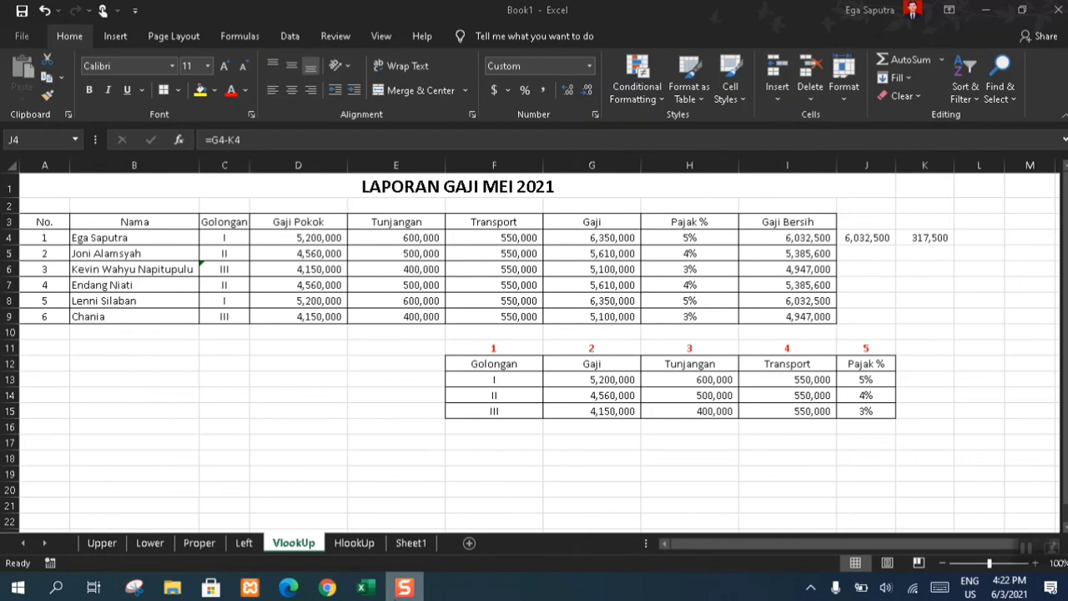